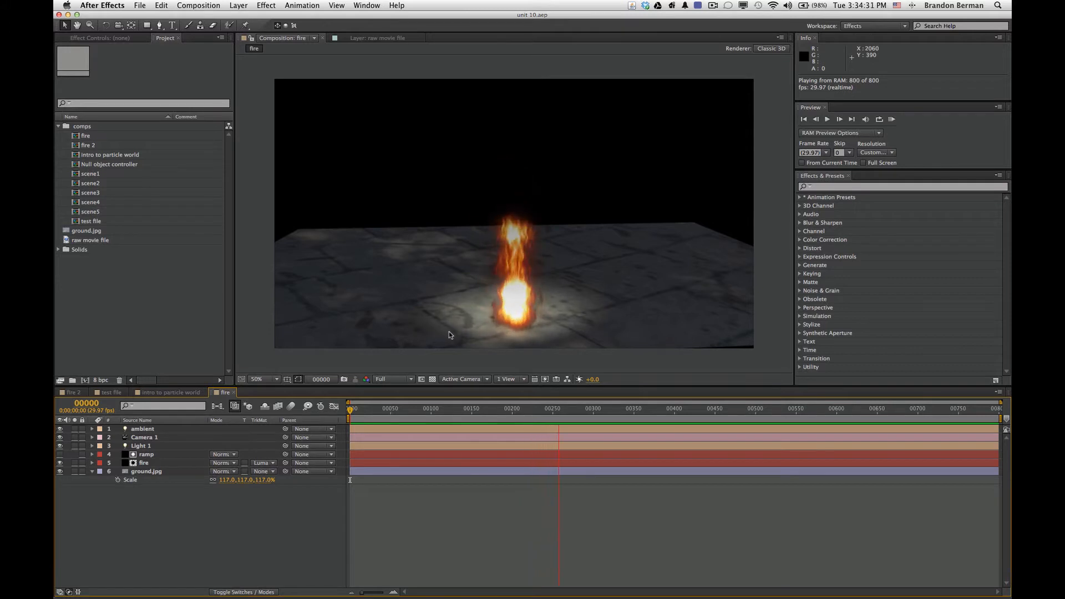
Stop the fire composition's preview and play a RAM preview of the fire 2 composition
key("space")
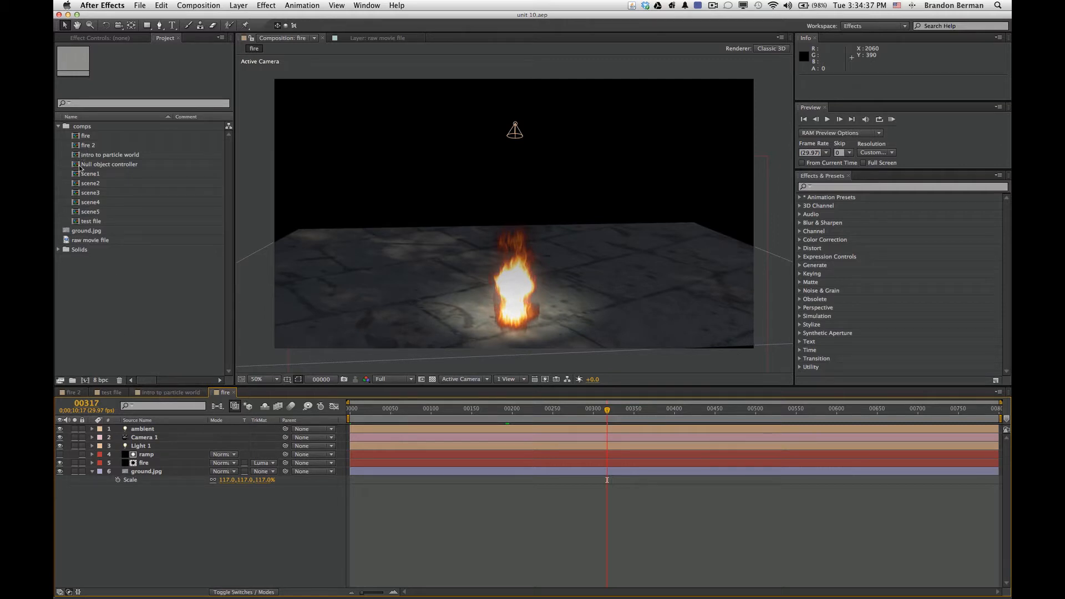
double_click(83, 146)
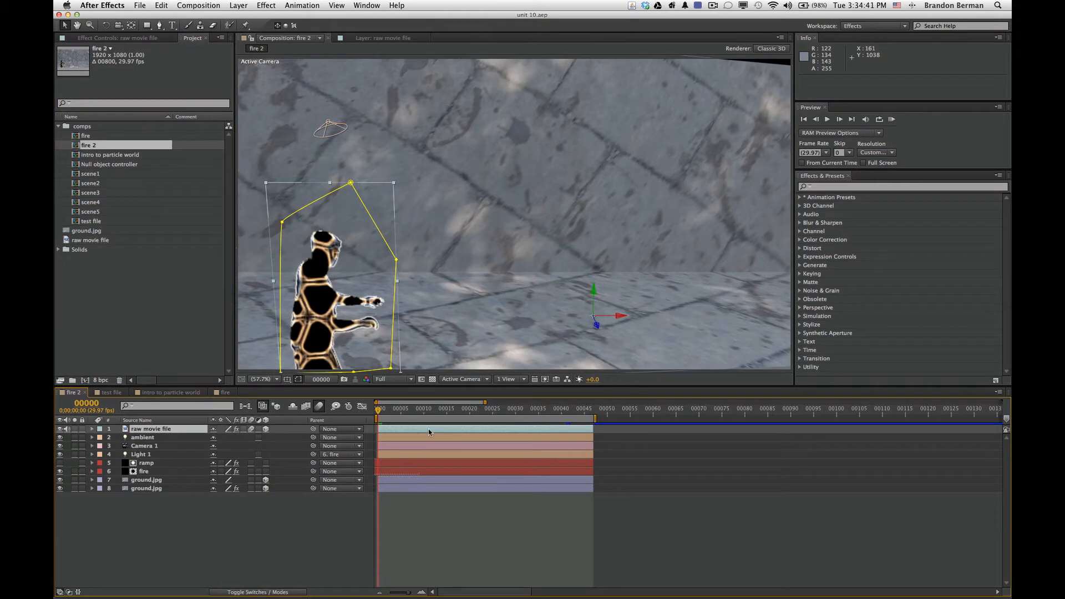
key("KP_0")
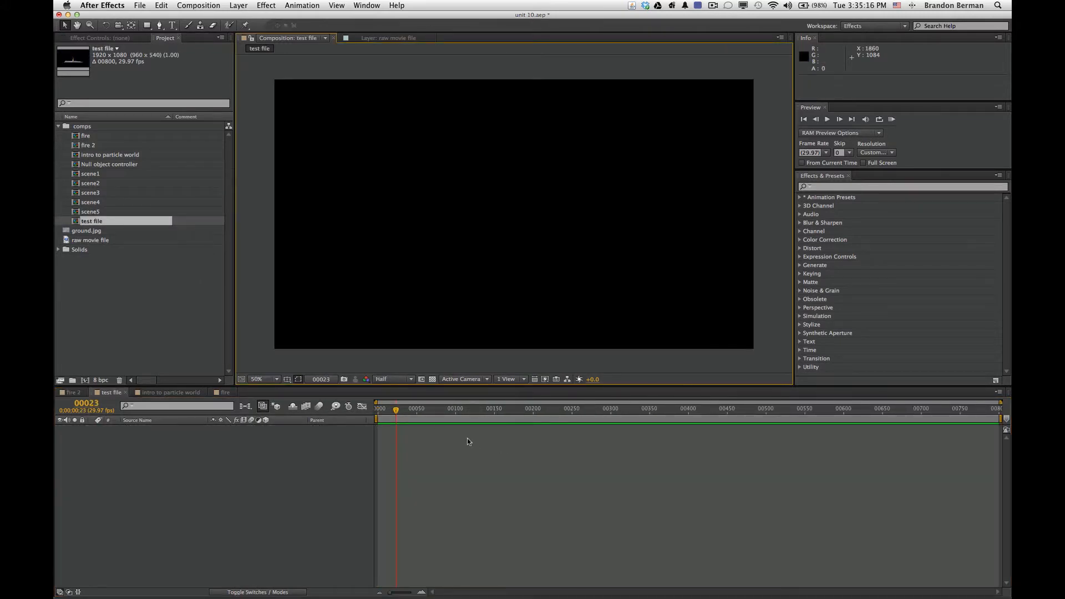
Create a black 1920 x 1080 px solid named "fire" in the test file composition
left_click(240, 6)
mouse_move(247, 17)
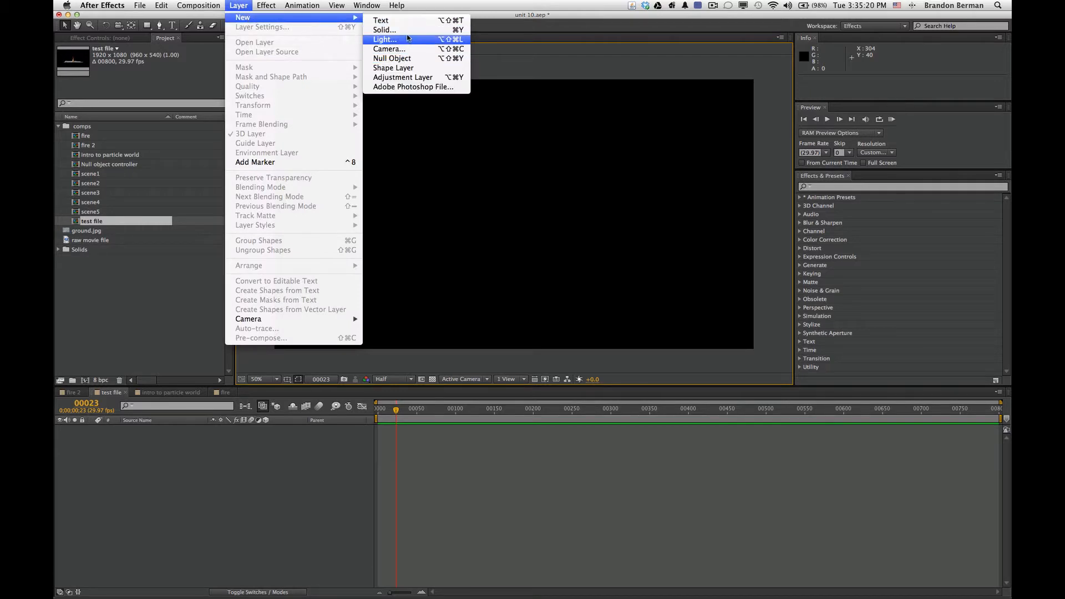
left_click(408, 31)
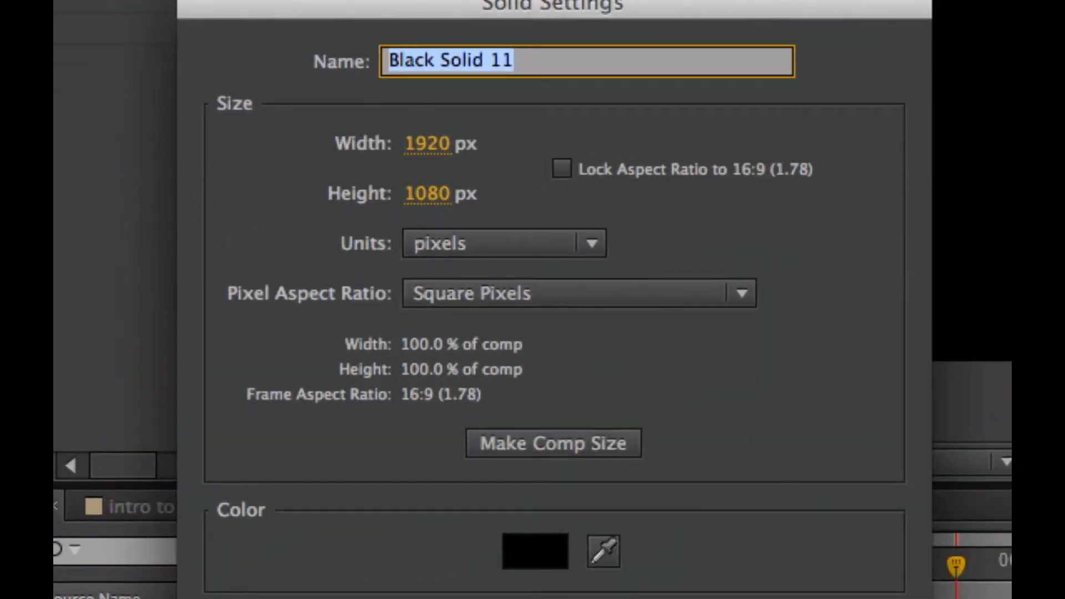
type("fire")
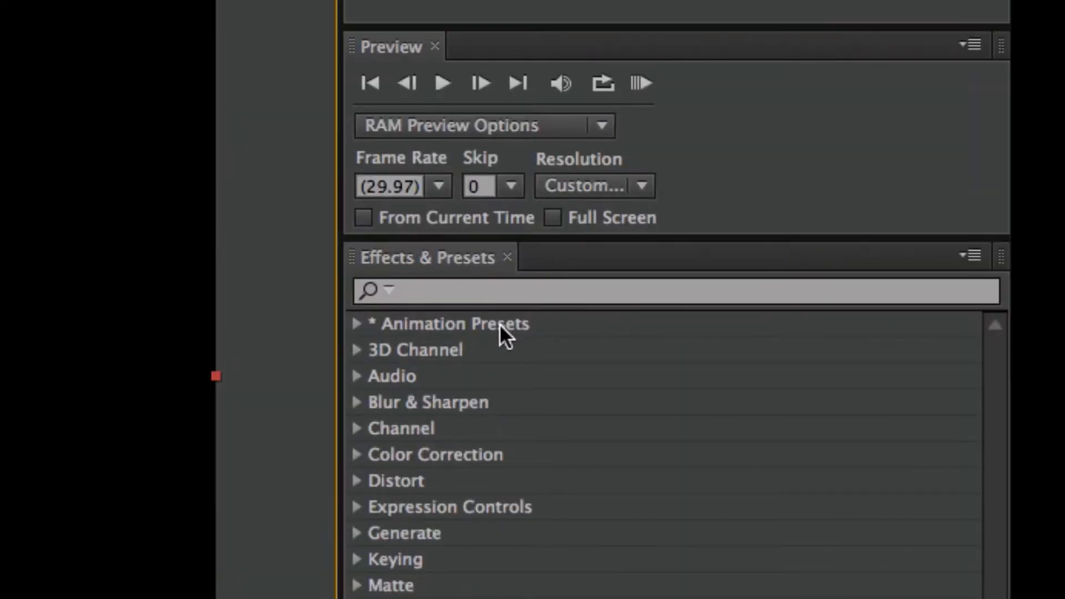
Apply the CC Particle World effect to the fire layer and move the current time to frame 82
left_click(460, 290)
type("cc ")
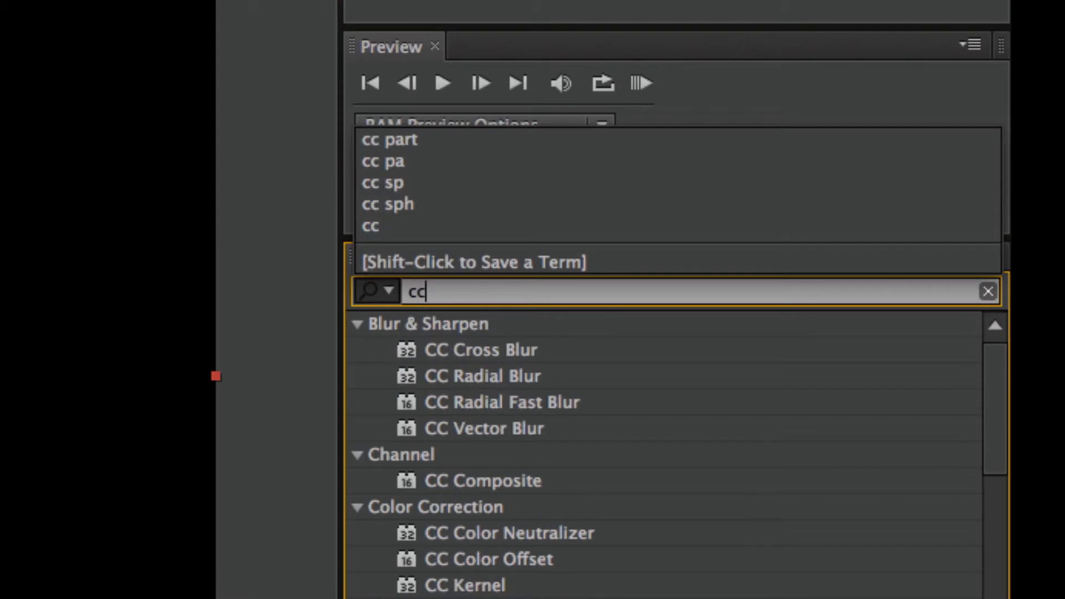
type("pa")
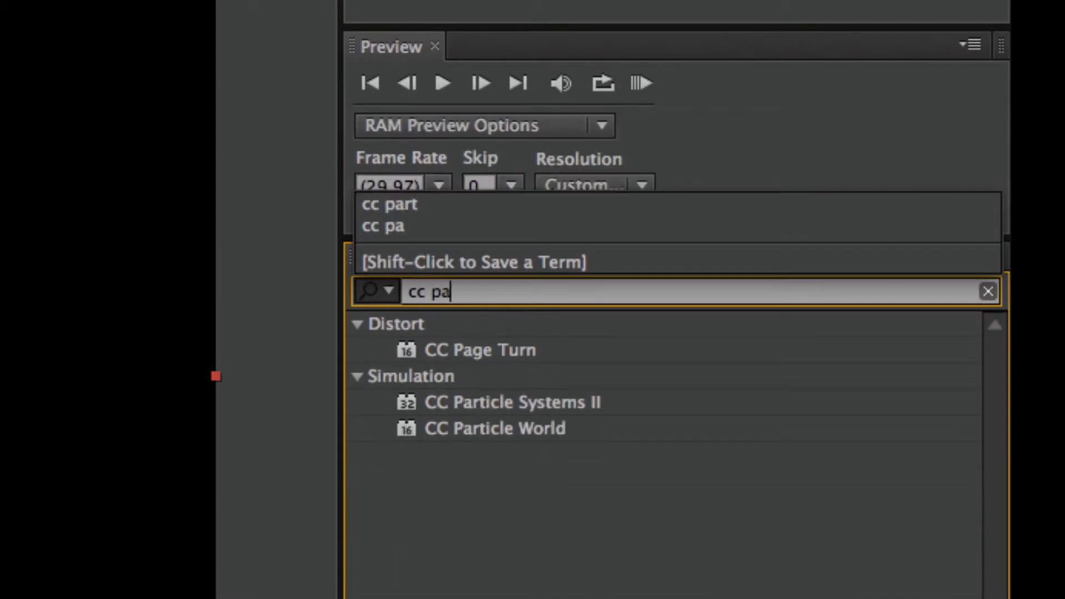
double_click(436, 428)
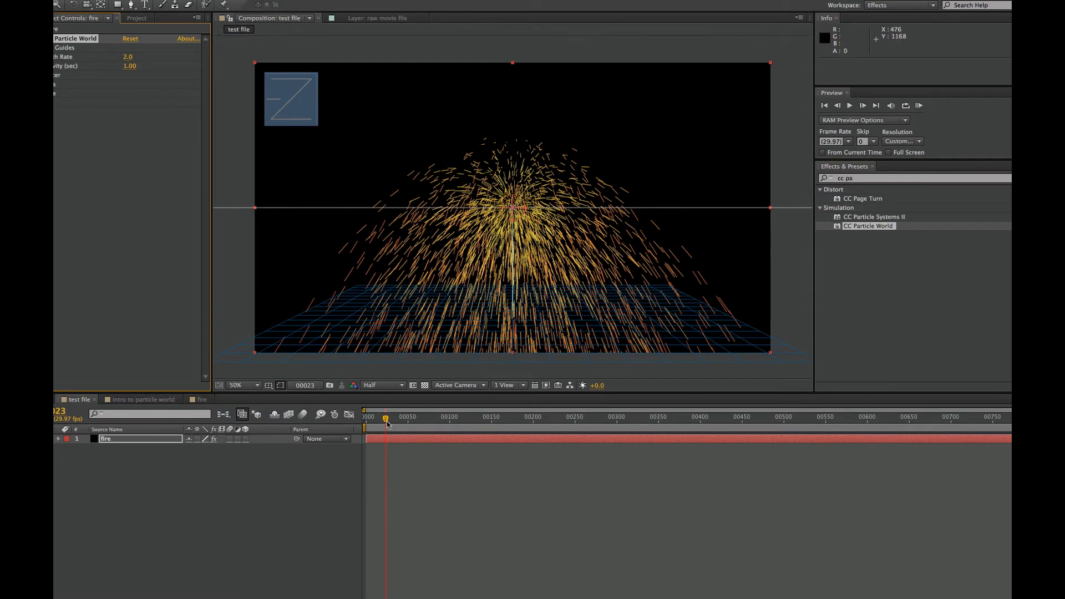
left_click_drag(386, 420, 435, 431)
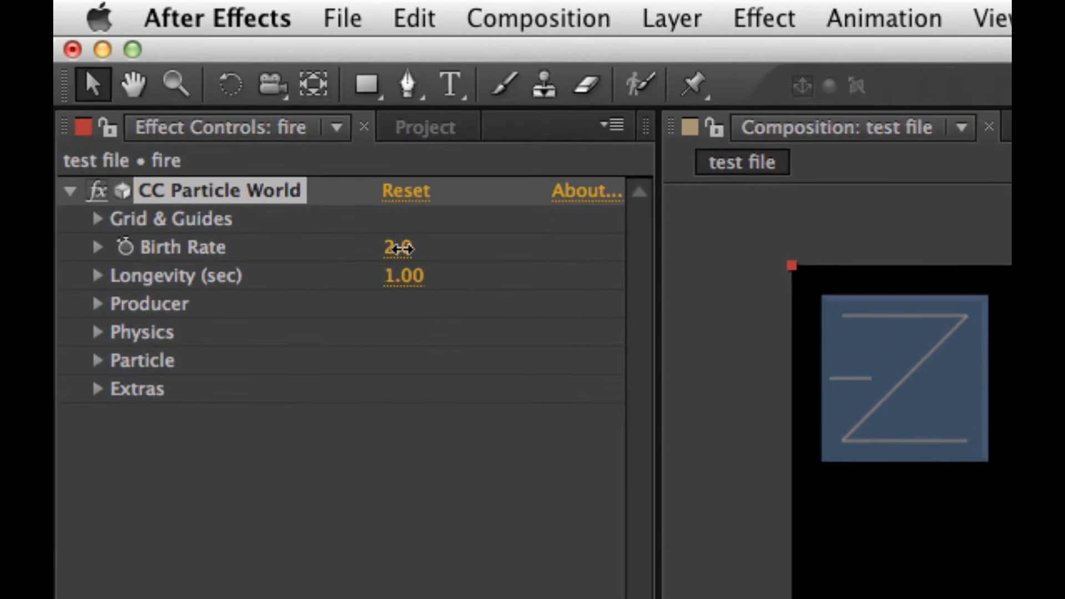
Set CC Particle World's Birth Rate to 3
left_click(128, 57)
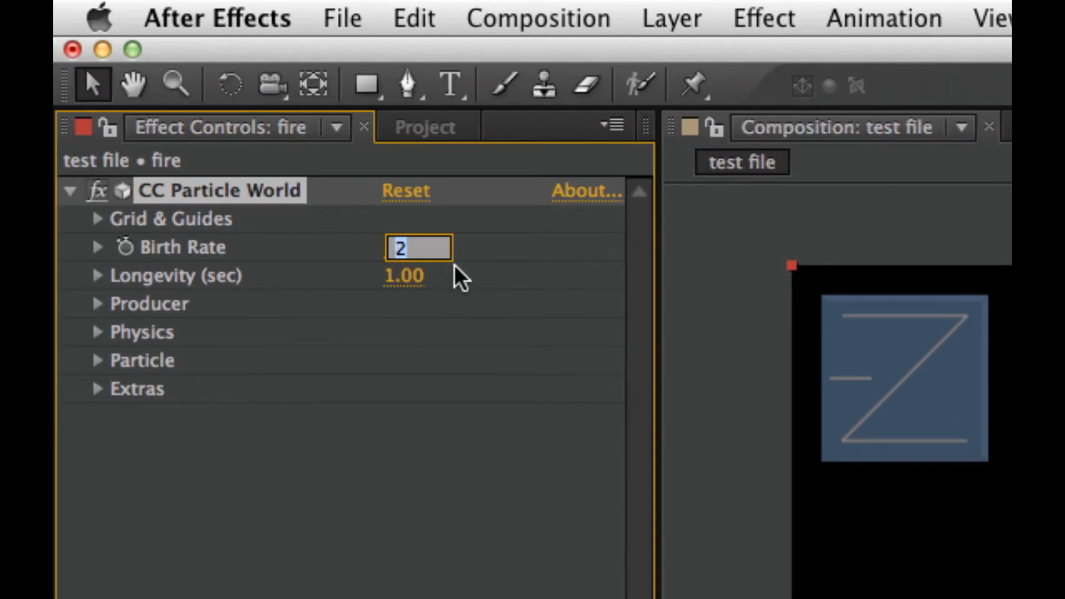
type("3")
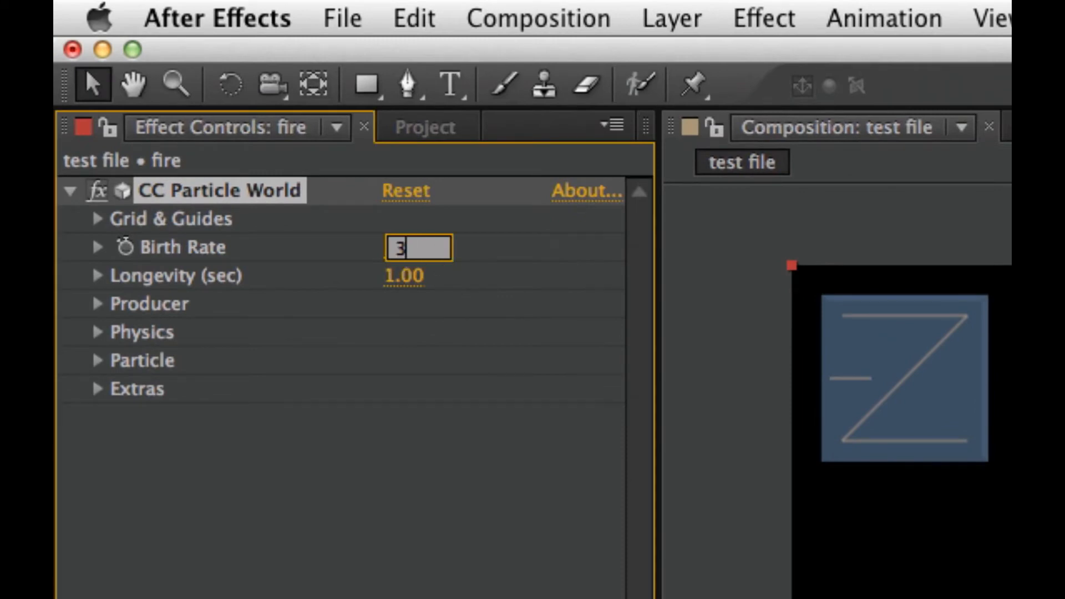
key("Return")
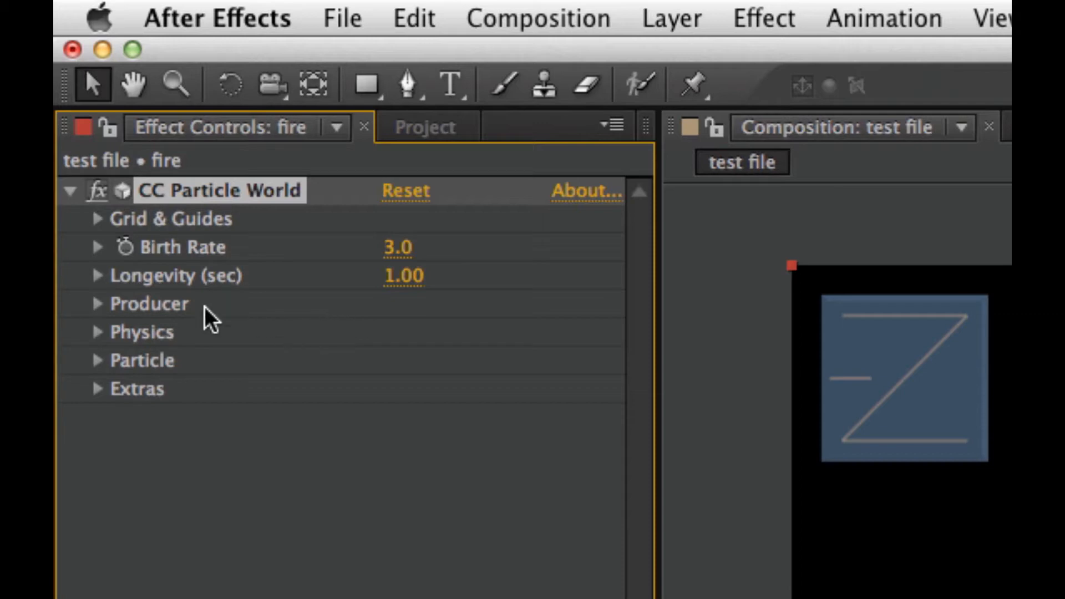
Set the particle physics to the Fire animation with Gravity 0.2 and Velocity 0
left_click(98, 331)
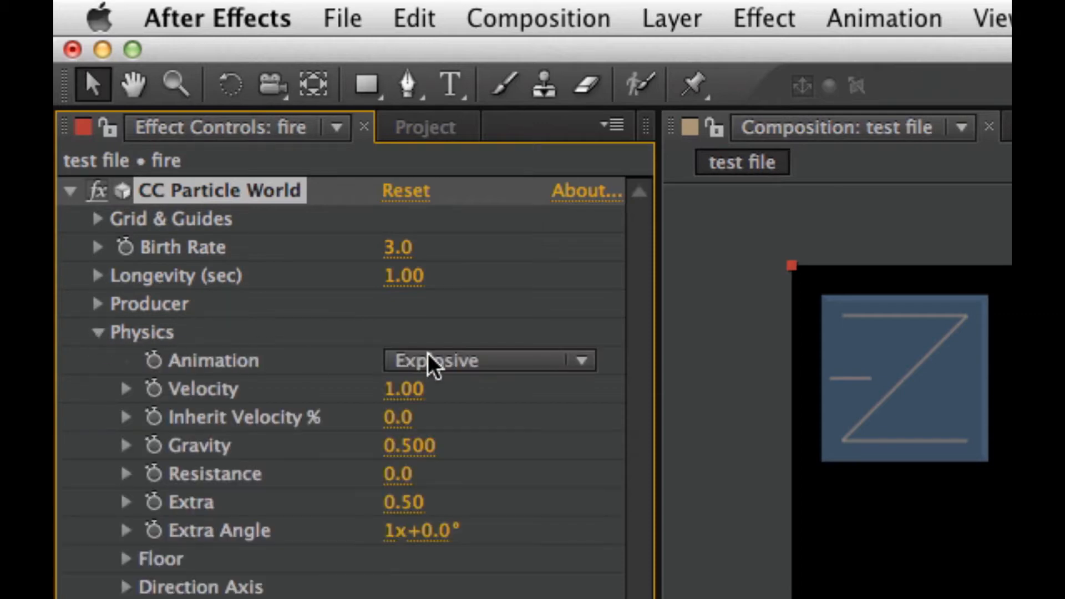
left_click(498, 361)
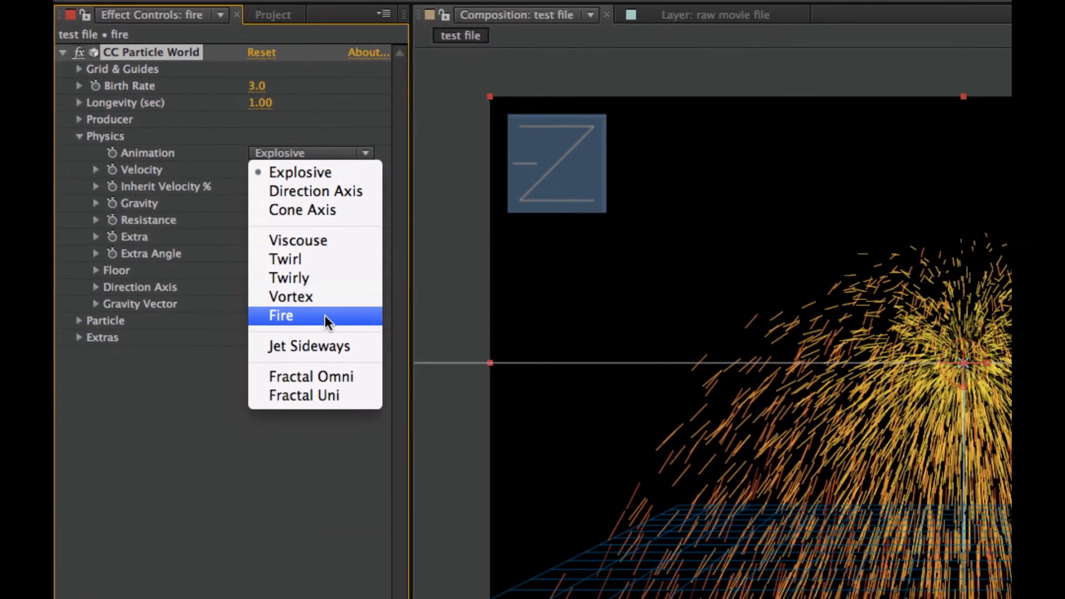
left_click(323, 316)
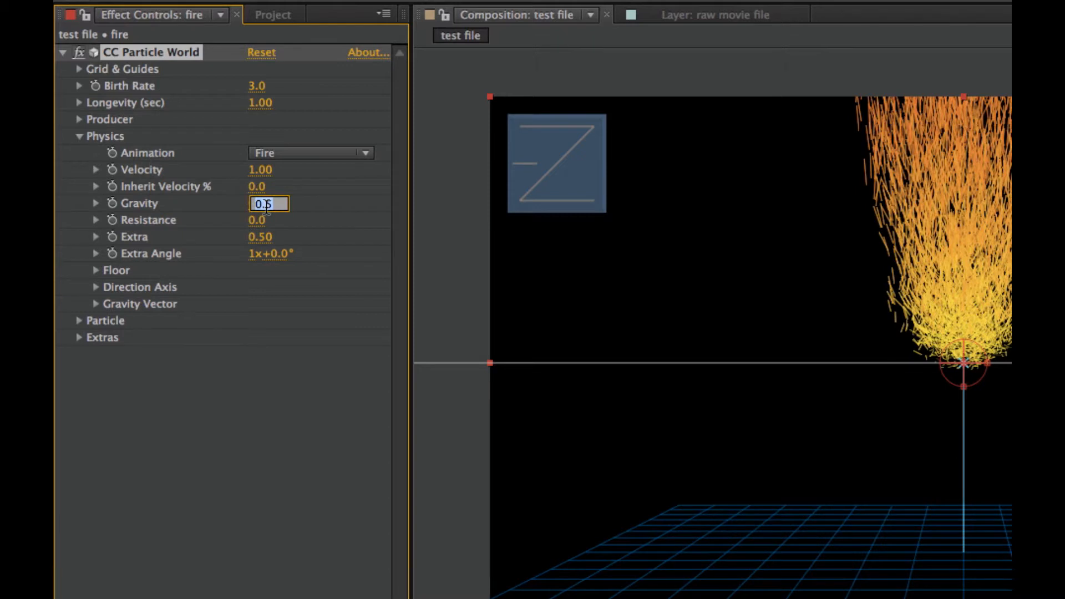
type(".2")
left_click(318, 384)
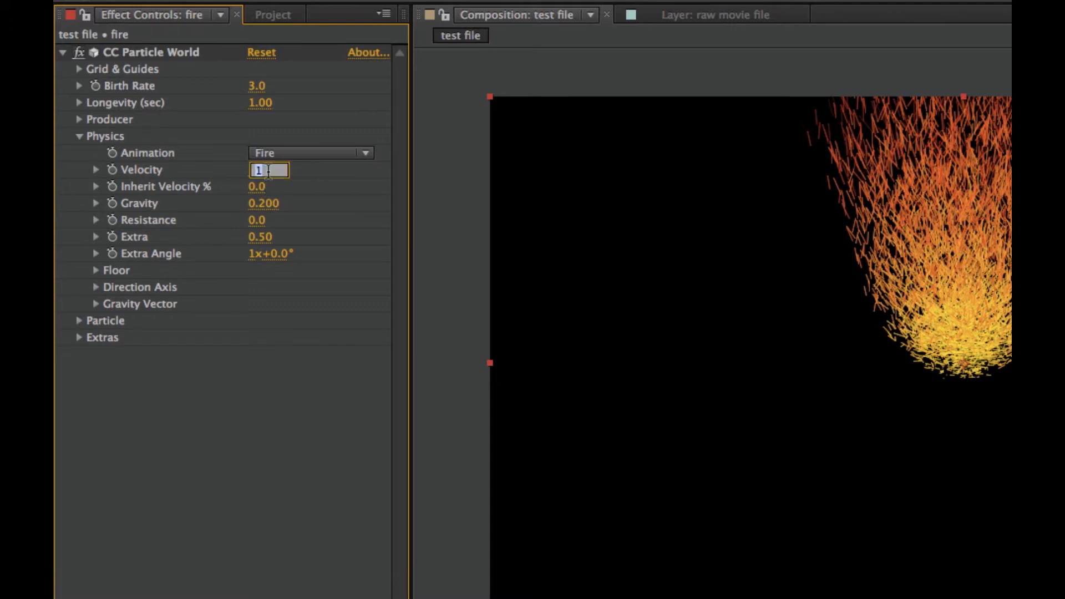
type("0")
left_click(264, 442)
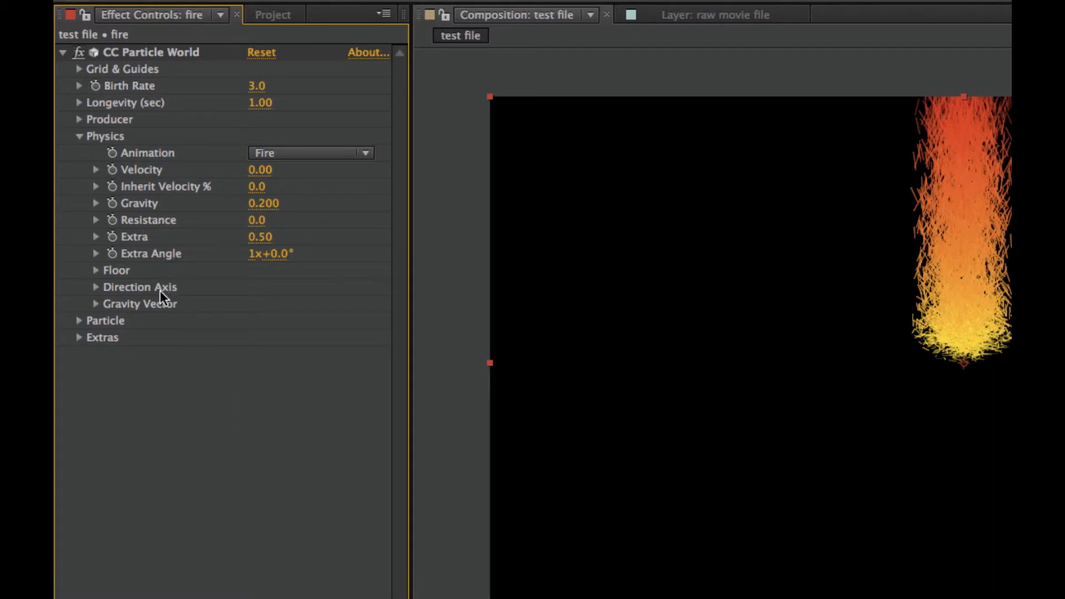
Change the particle type to Lens Bubble and turn on the composition's transparency grid
left_click(78, 320)
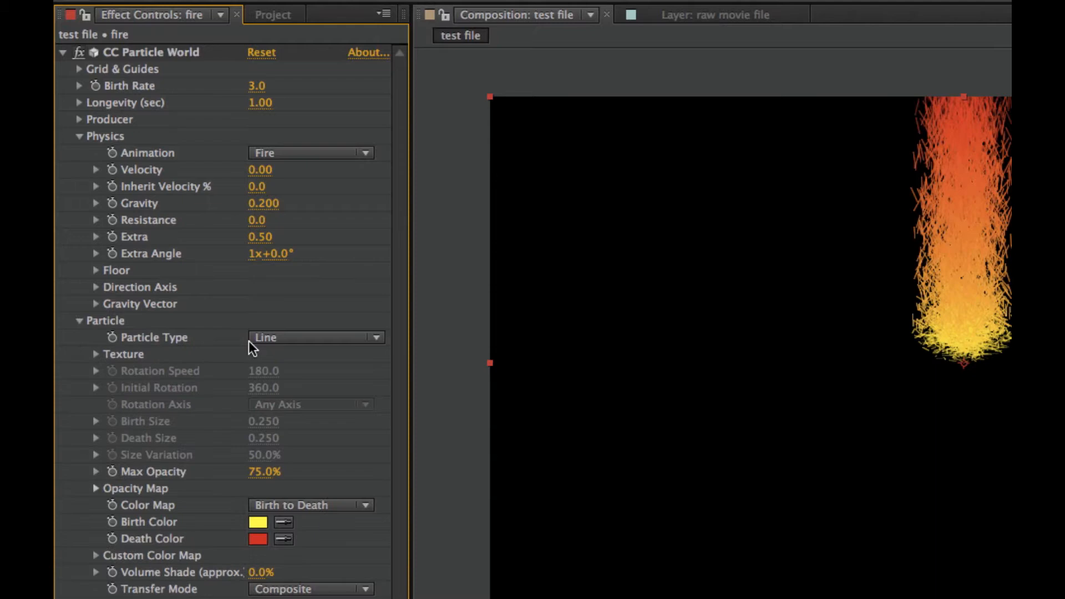
left_click(301, 340)
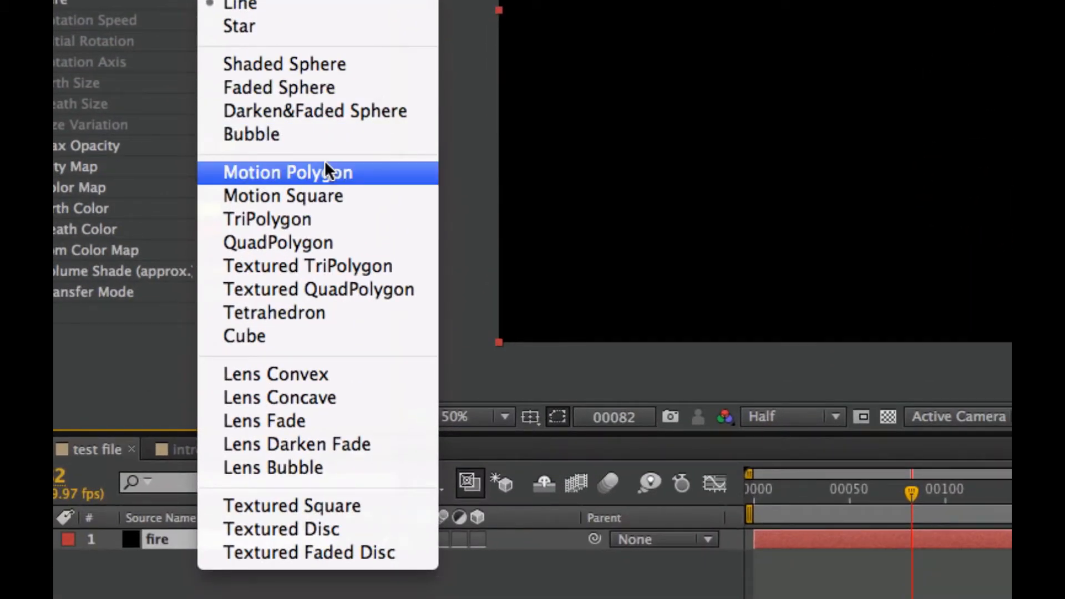
left_click(315, 464)
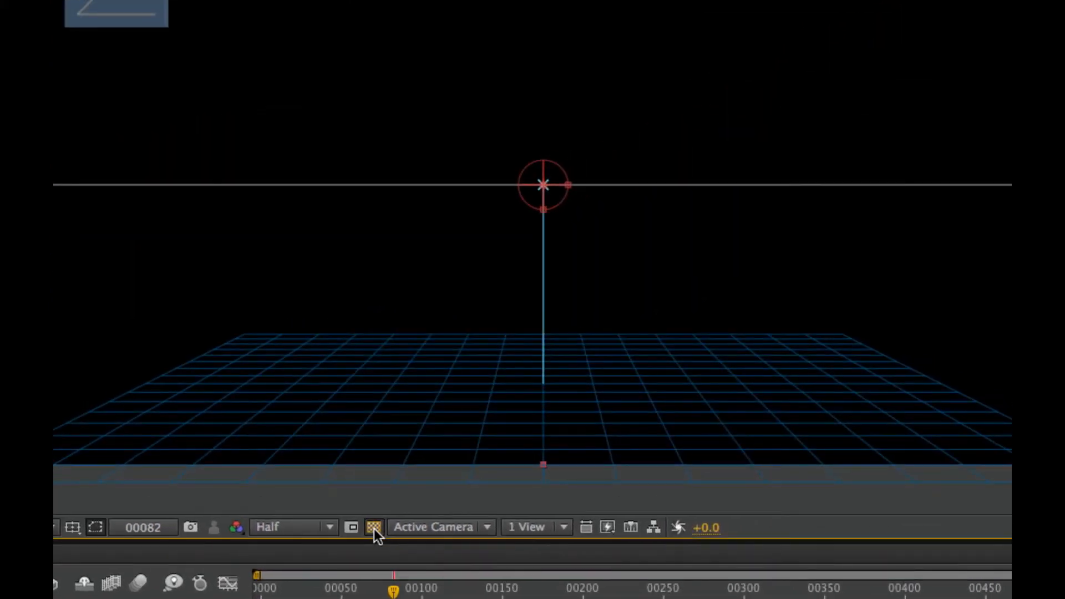
left_click(888, 415)
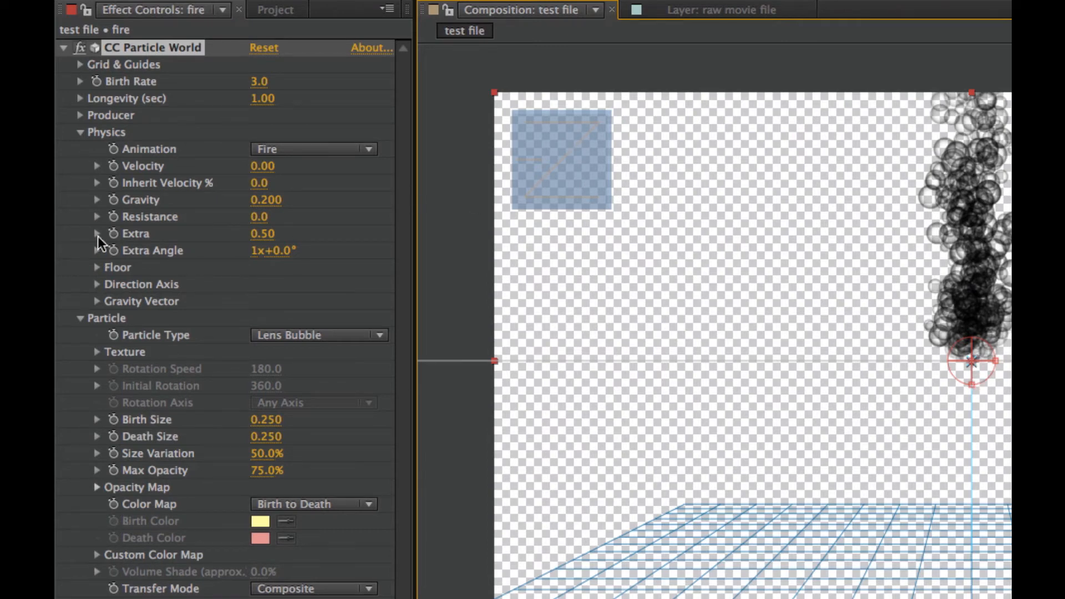
Lower the particle producer to Position Y 0.18 and collapse the CC Particle World settings
left_click(79, 116)
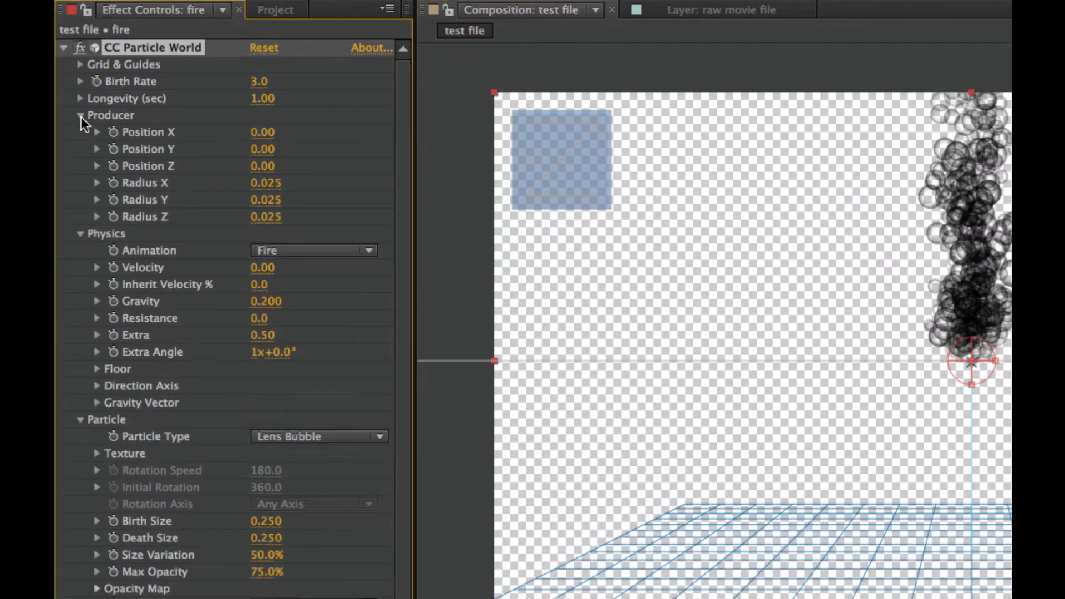
left_click_drag(262, 153, 282, 154)
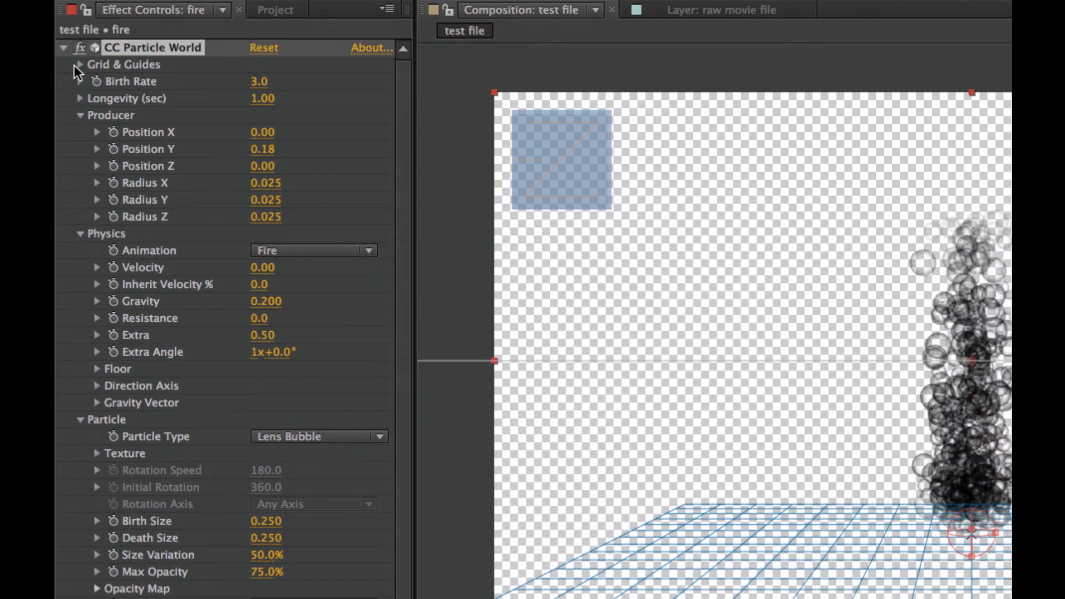
left_click(65, 48)
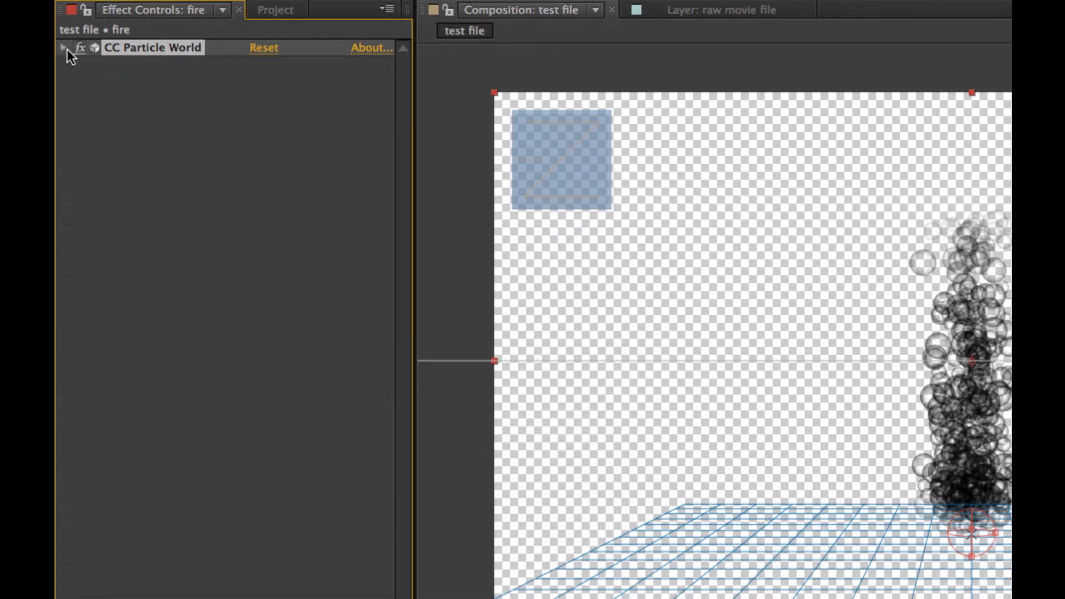
left_click(206, 132)
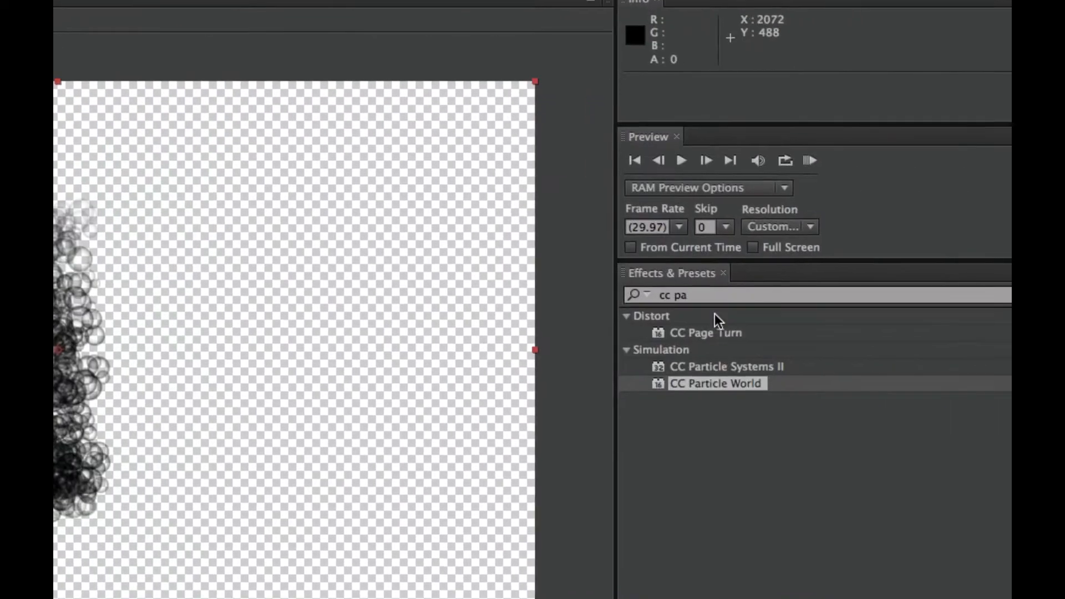
Find the Fast Blur effect and apply it to the fire layer
left_click(717, 294)
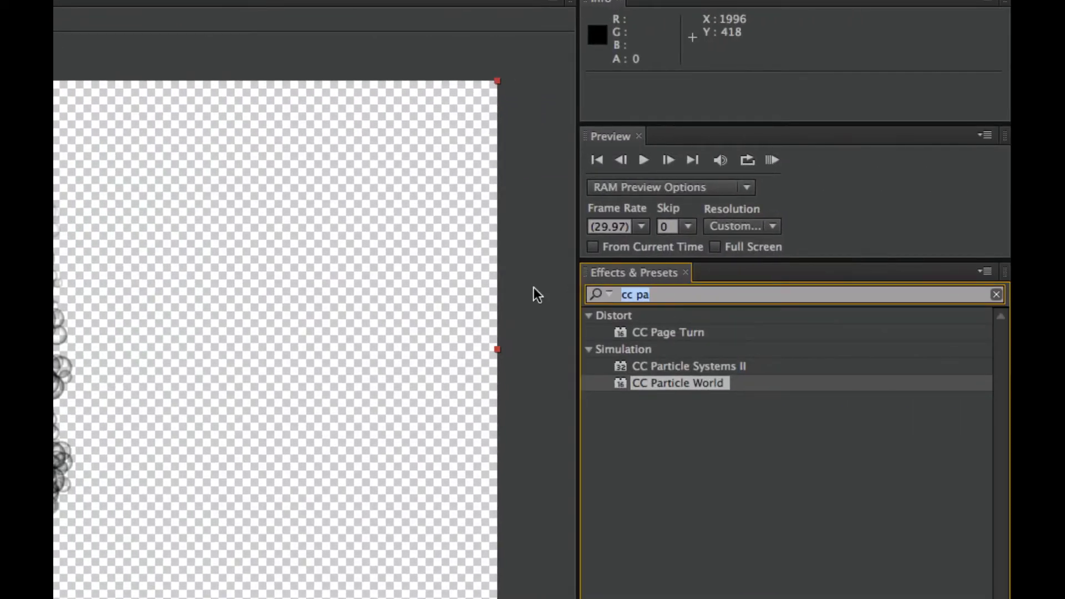
type("fast b")
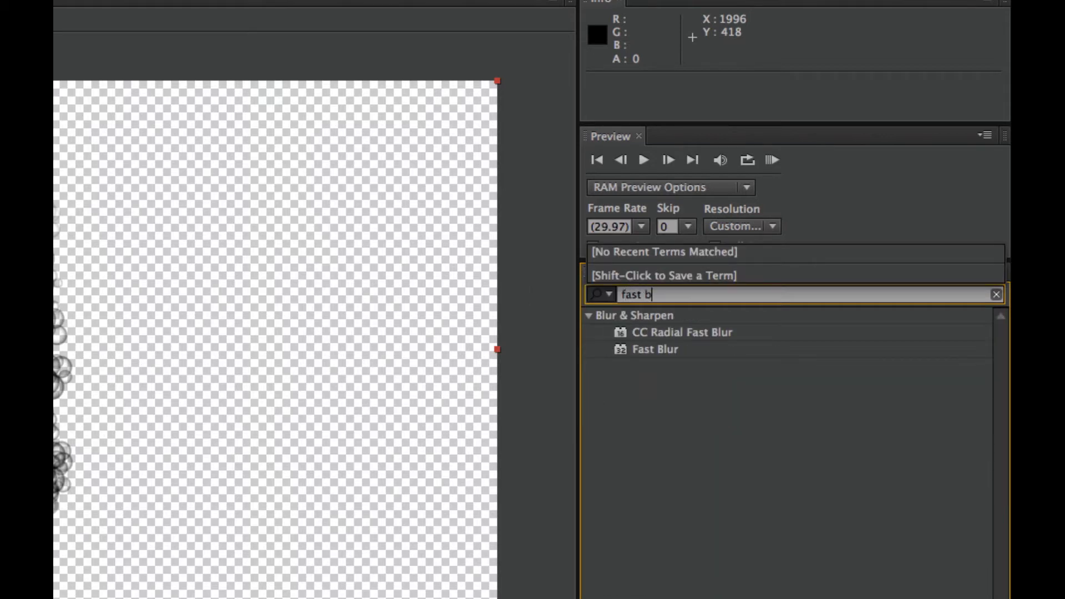
left_click_drag(619, 349, 55, 388)
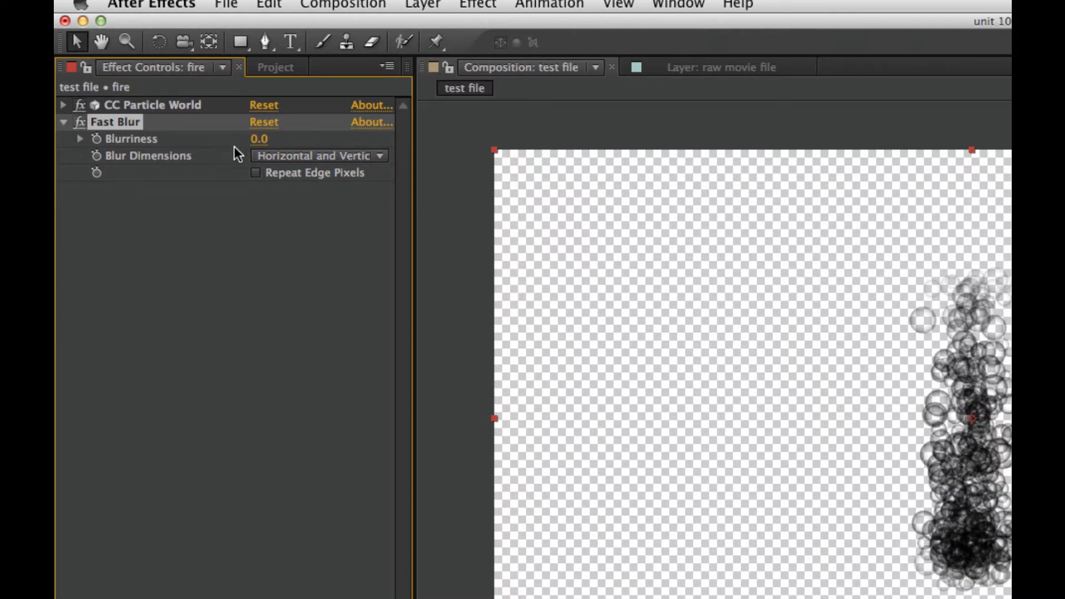
Set Fast Blur to Vertical blur dimensions with a Blurriness of 25 and collapse its settings
left_click(324, 161)
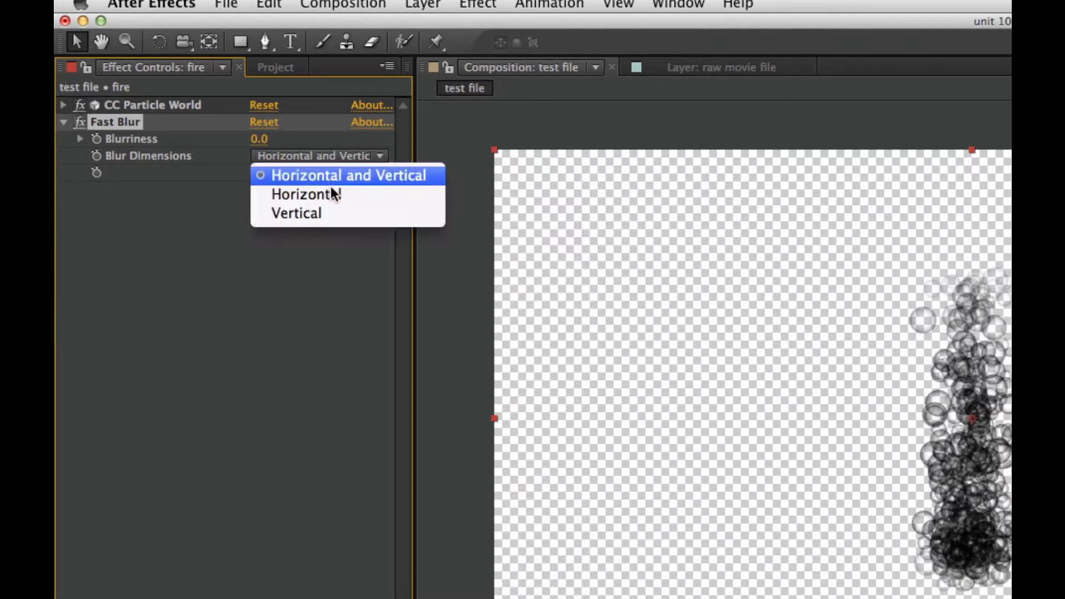
left_click(345, 215)
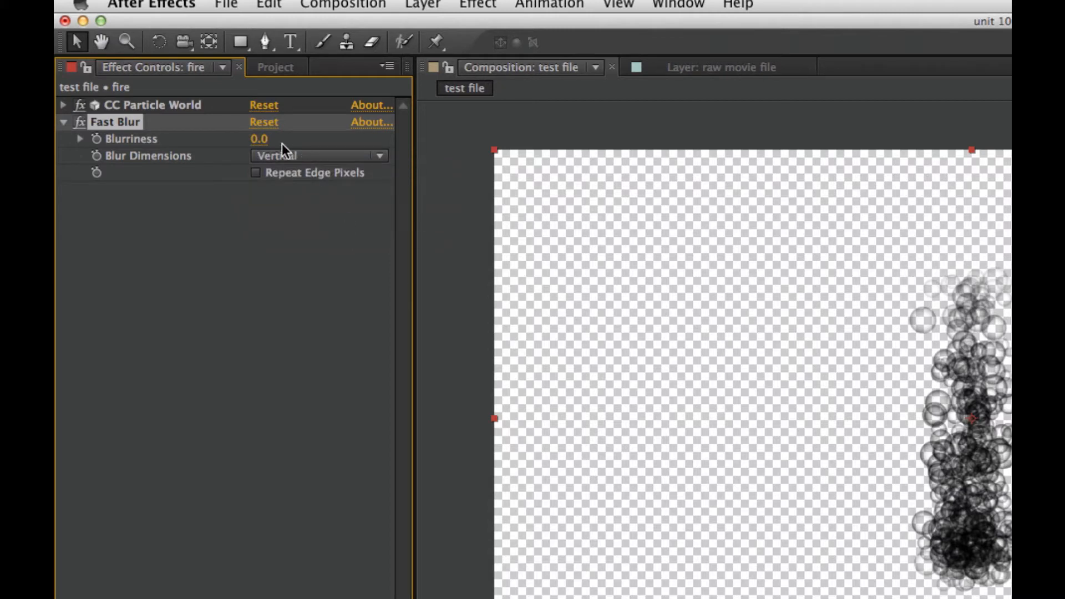
left_click(268, 139)
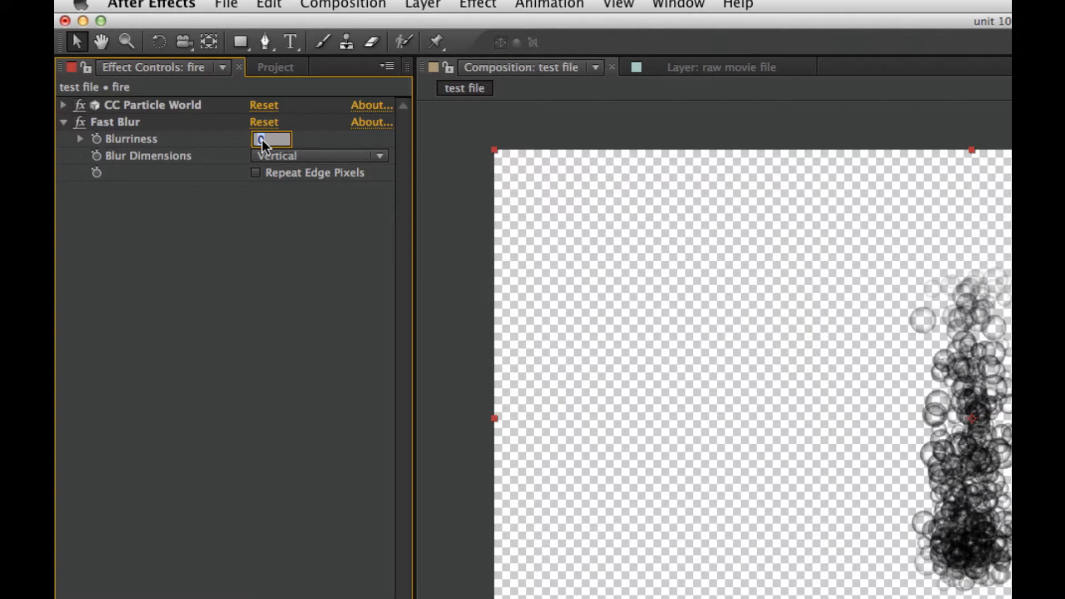
type("25")
key("Return")
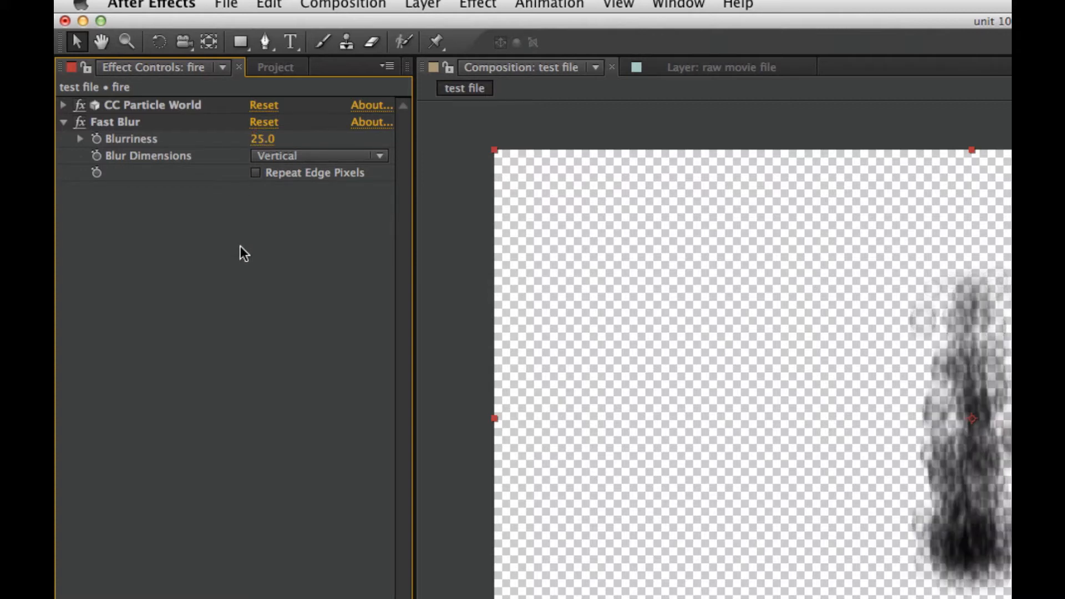
left_click(63, 122)
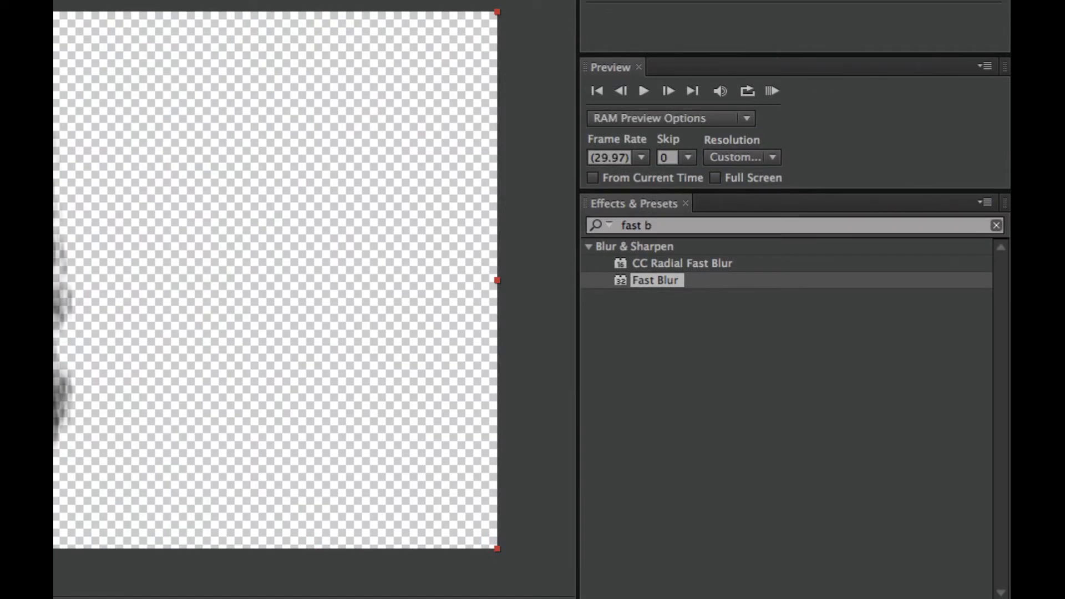
Find the Turbulent Displace effect and apply it to the fire layer
left_click(750, 226)
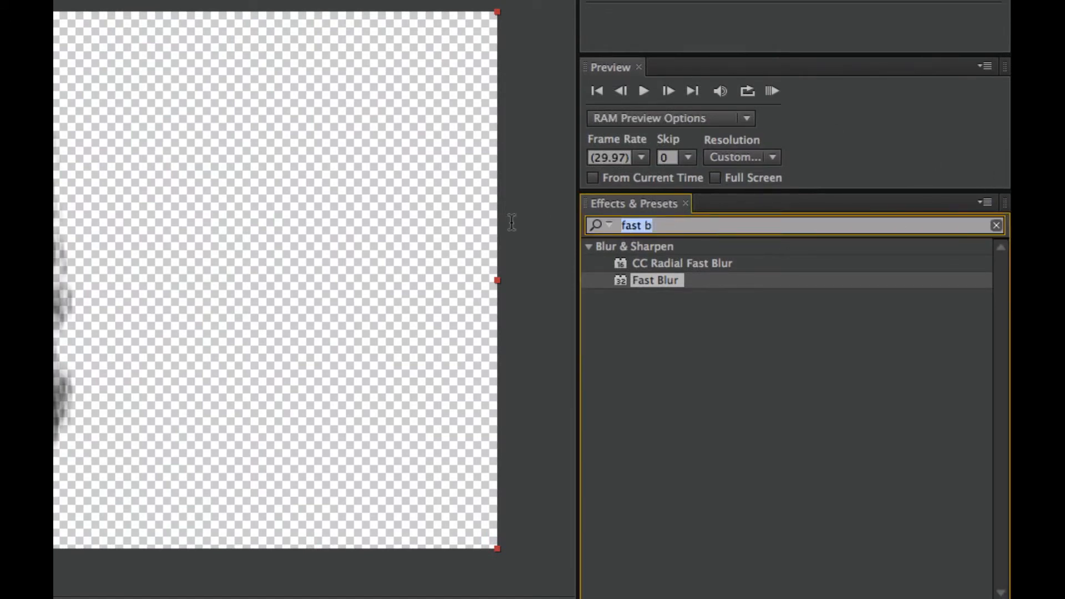
type("tur")
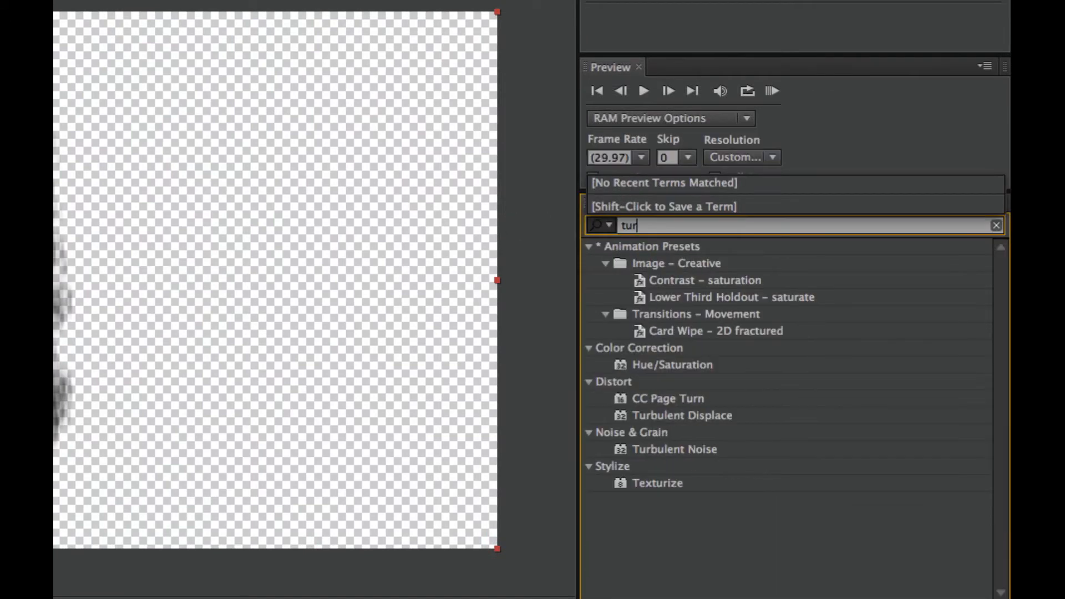
type("b")
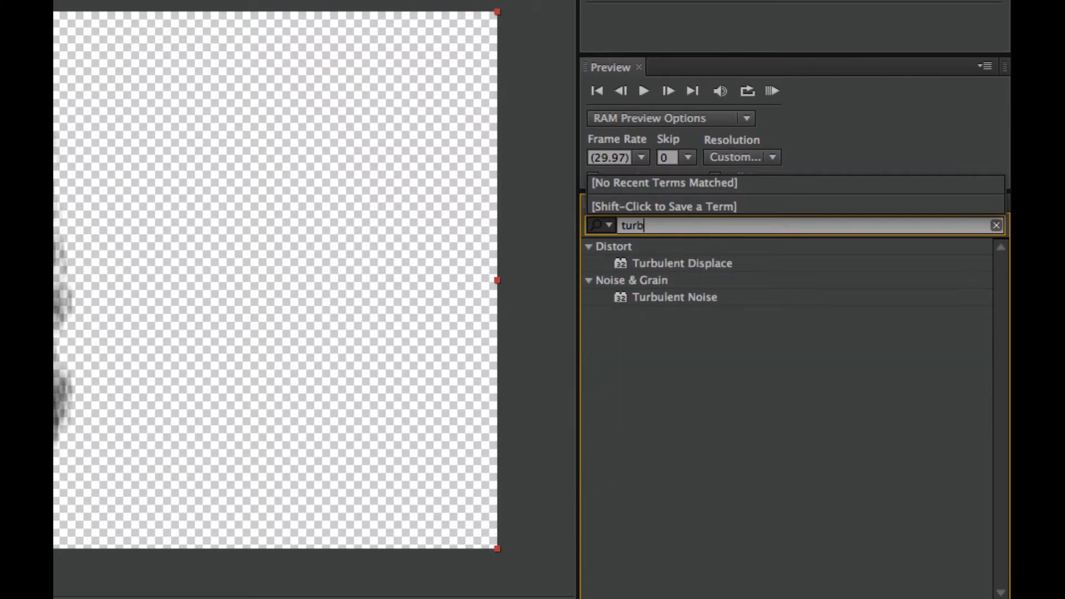
left_click(646, 264)
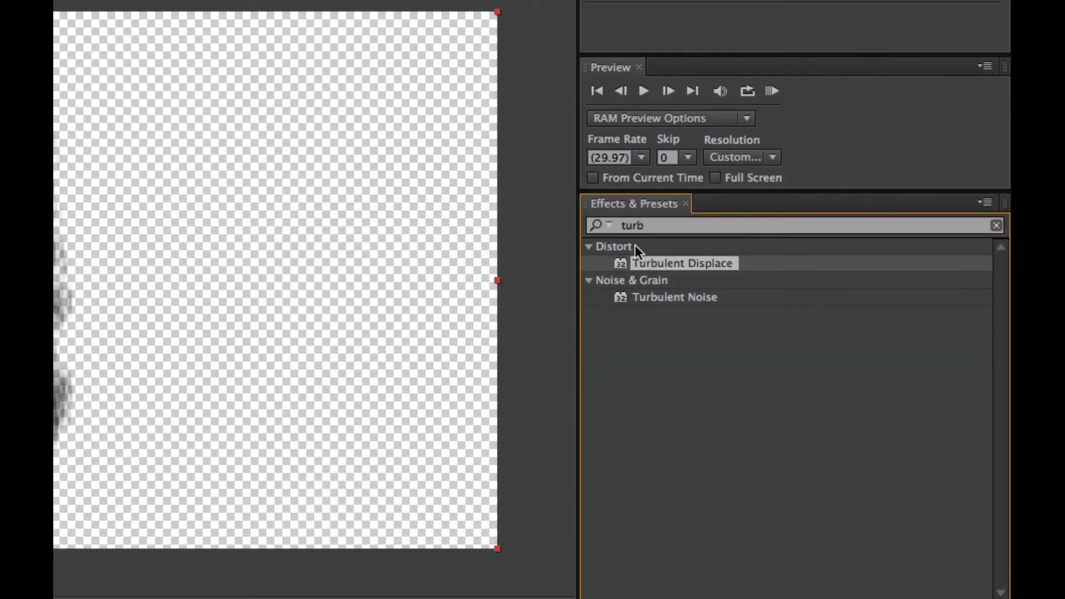
left_click_drag(617, 259, 84, 267)
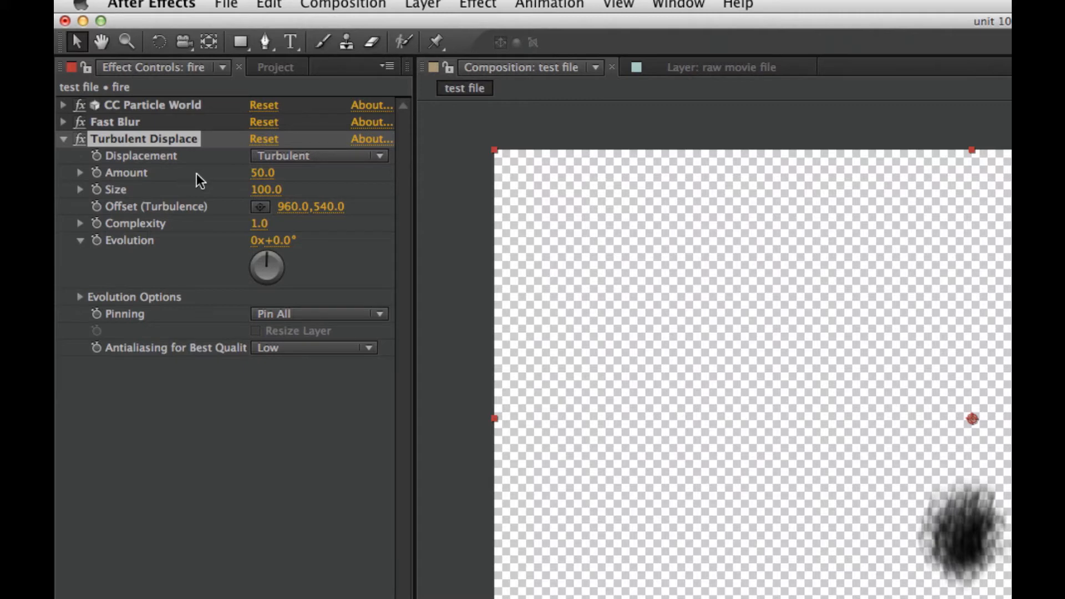
Set the Turbulent Displace Size to 10
left_click(272, 190)
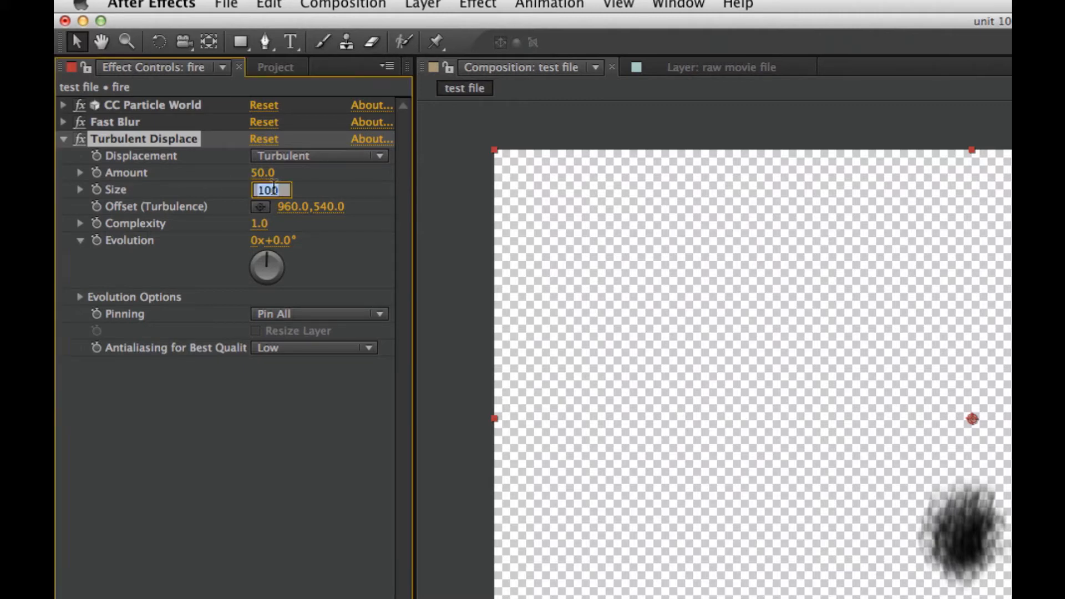
type("10")
key("Return")
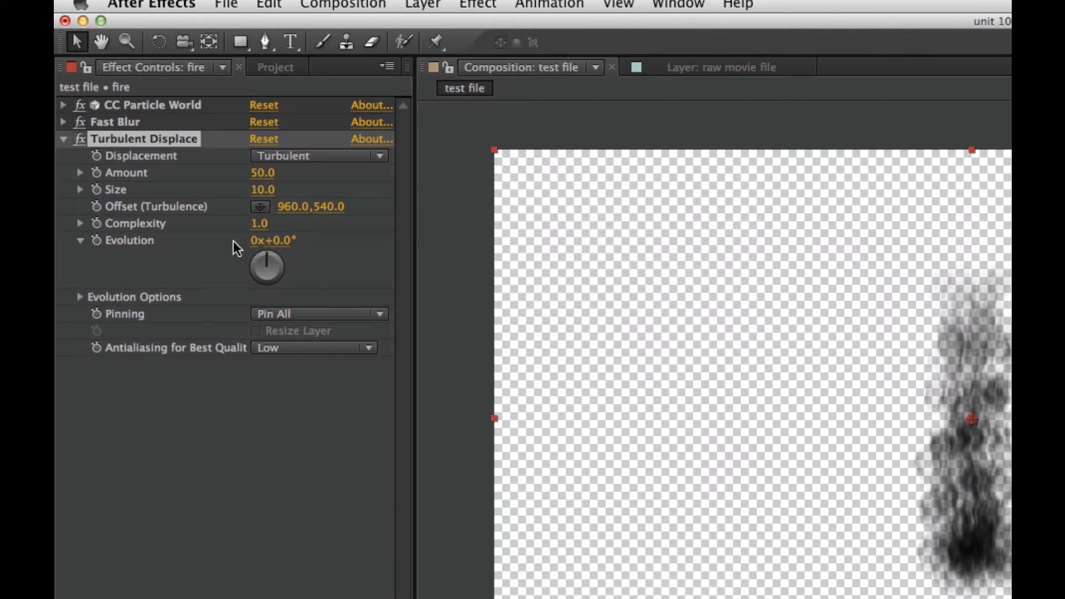
Add the expression time*250 to Turbulent Displace's Evolution, move the playhead to frame 128 and collapse the effect
left_click(98, 241)
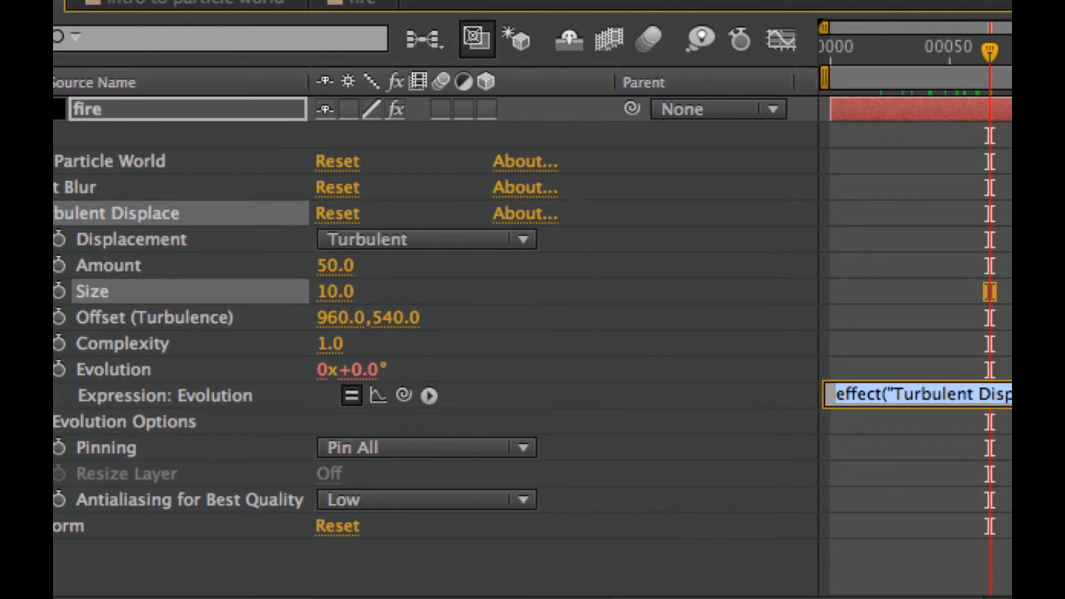
type("time")
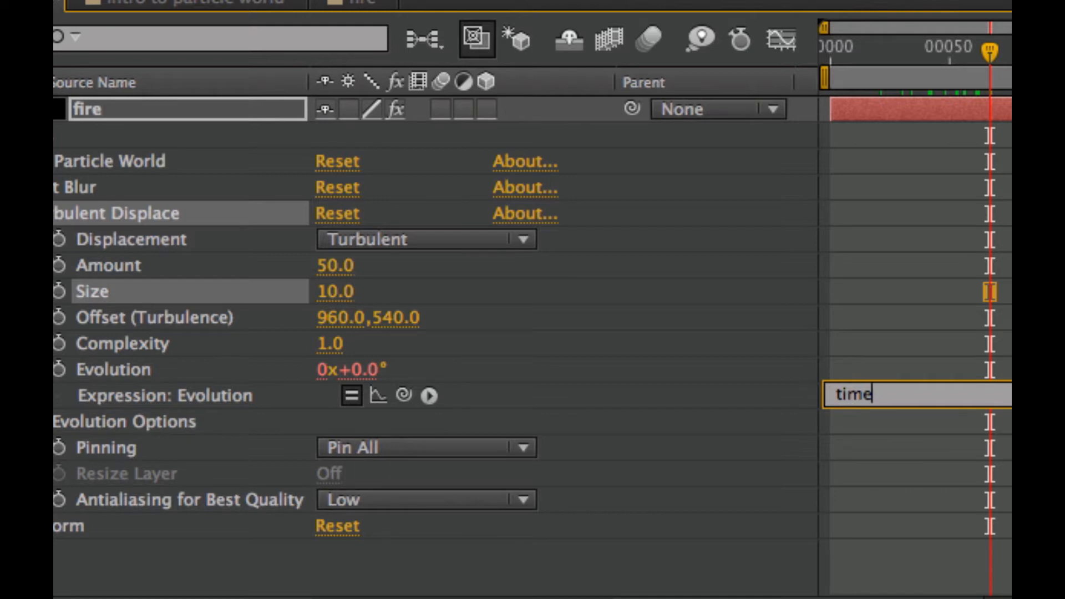
type("*250")
left_click(942, 365)
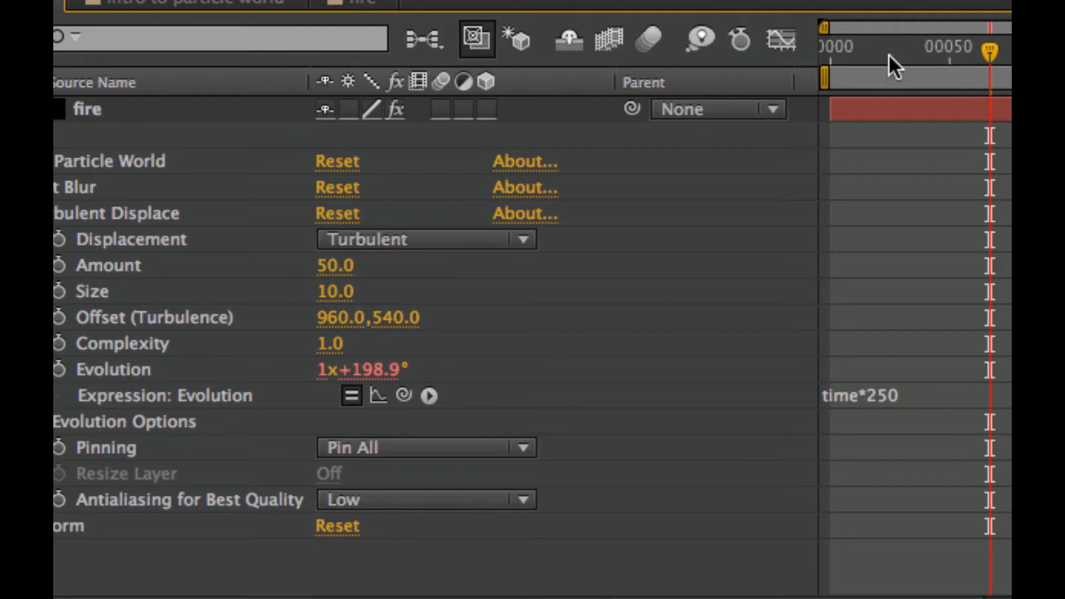
left_click_drag(990, 52, 1064, 61)
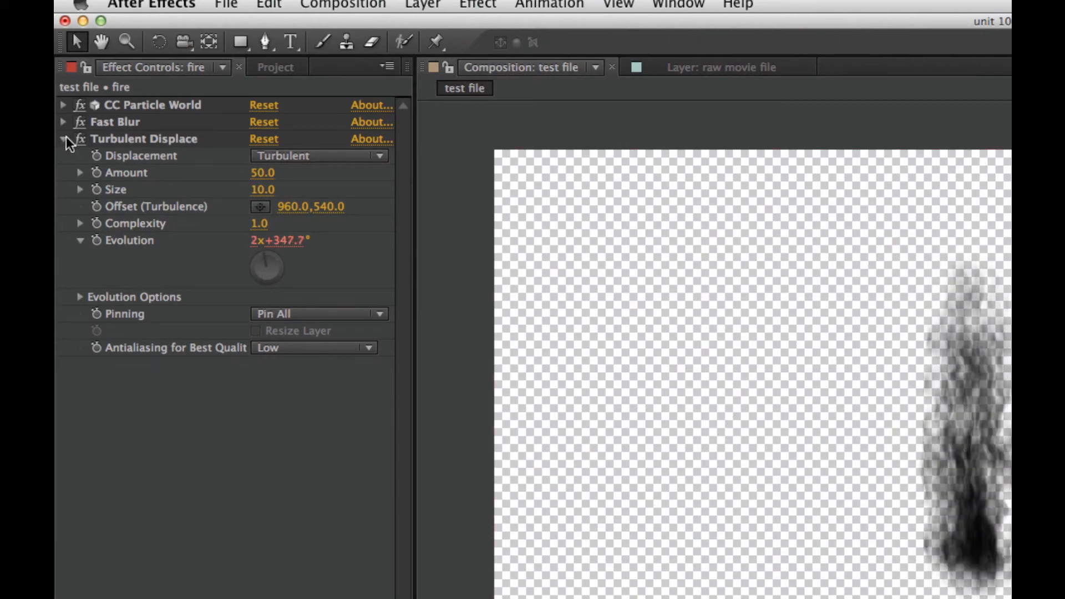
left_click(64, 138)
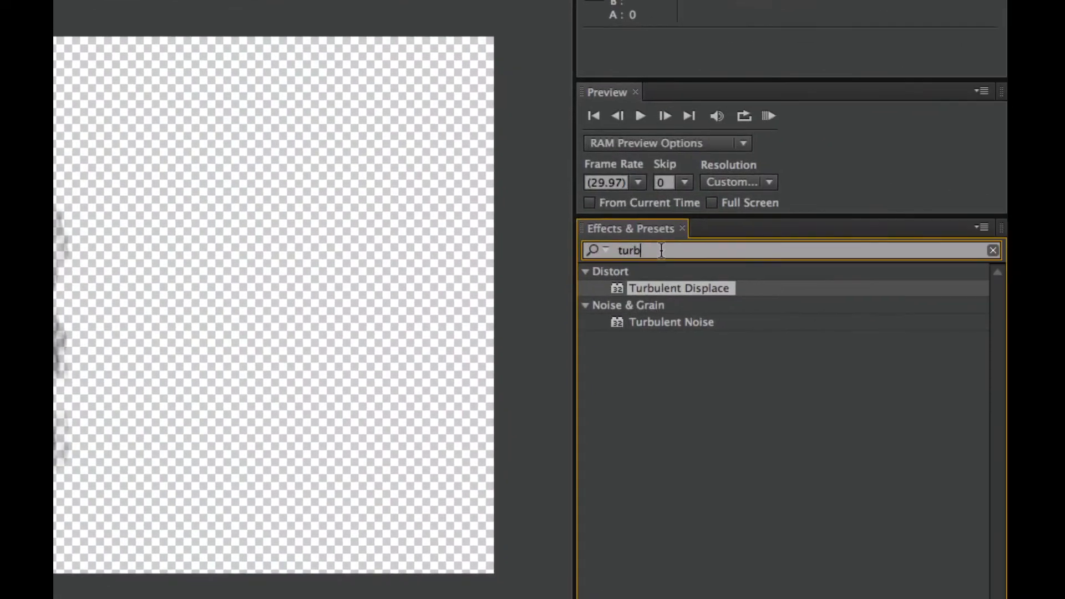
Find the Colorama effect and apply it to the fire layer
left_click(597, 248)
type("coloram")
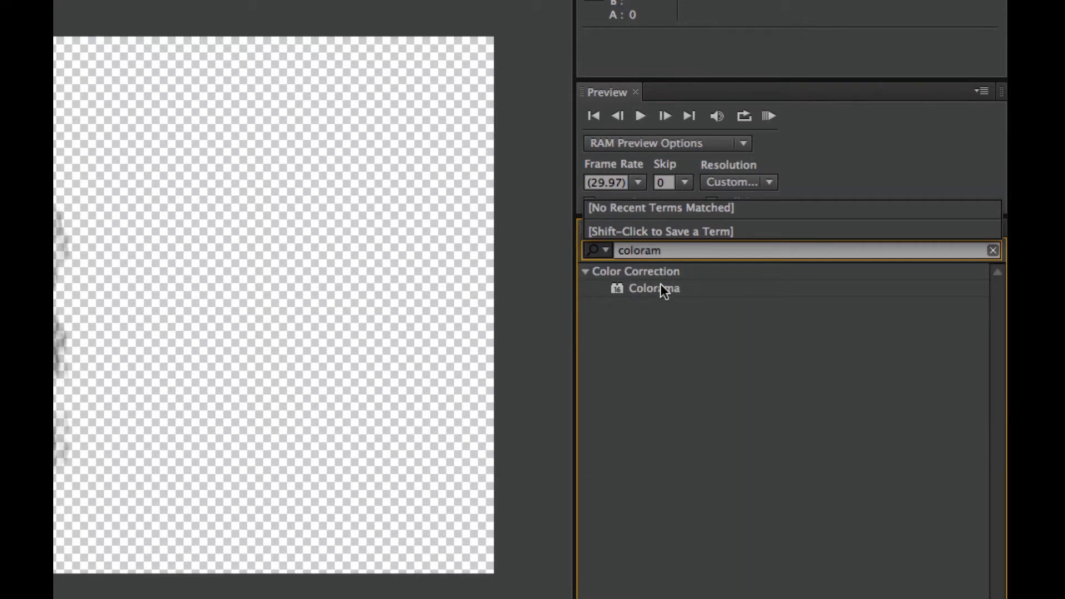
left_click_drag(660, 288, 205, 325)
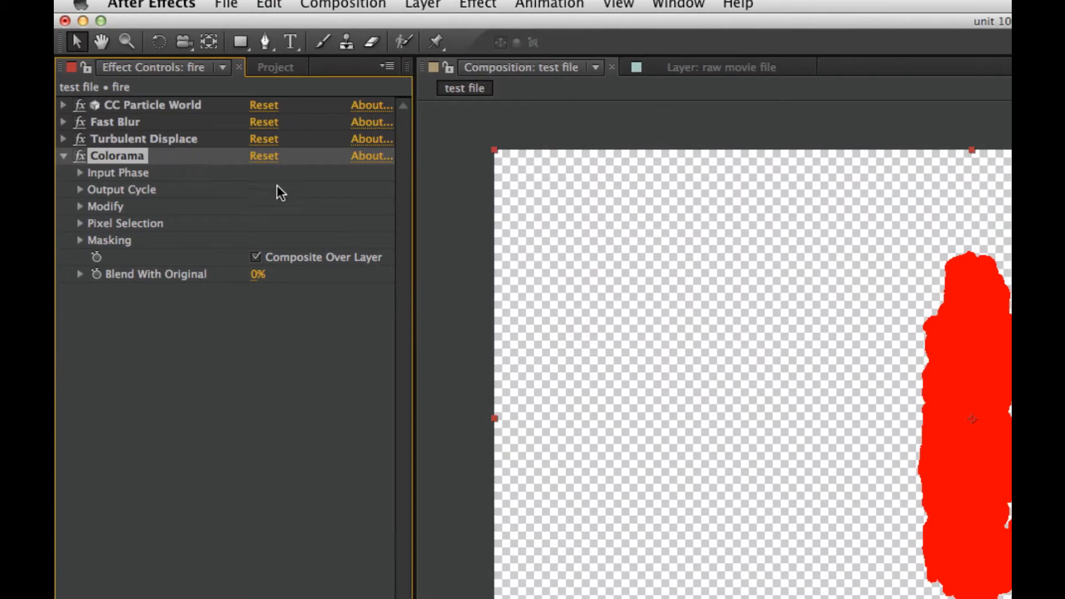
Set Colorama's Input Phase to get its phase from Alpha and compare the layer with the effect off and on
left_click(79, 173)
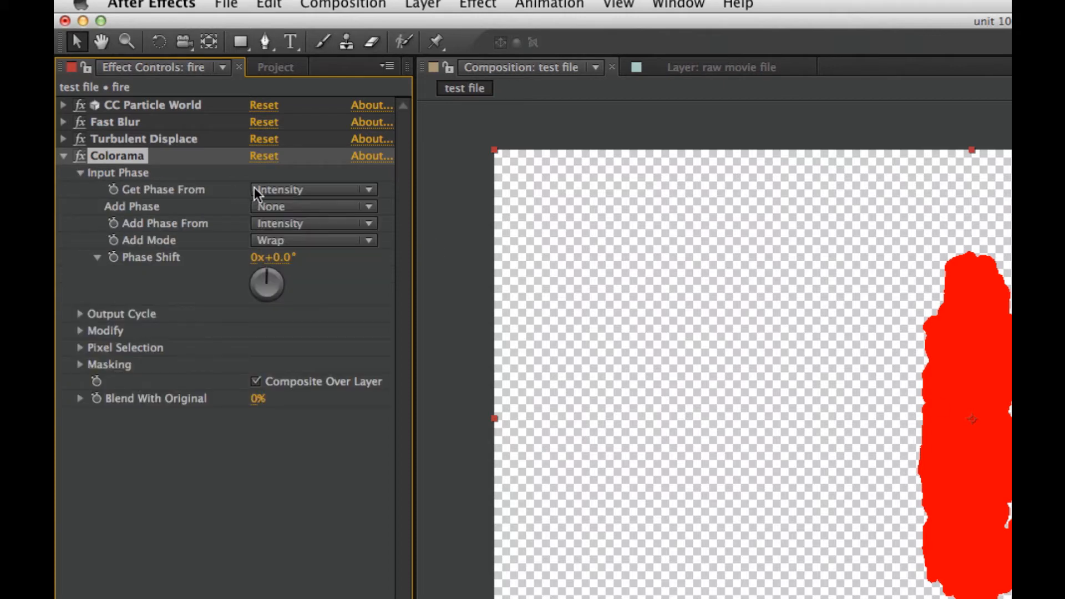
left_click(308, 190)
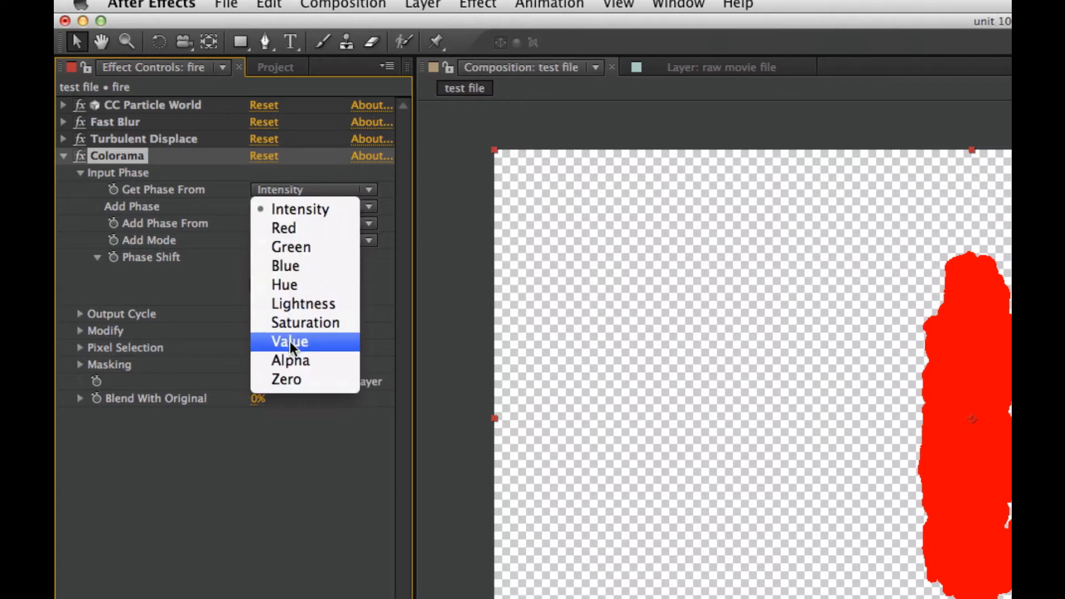
left_click(300, 368)
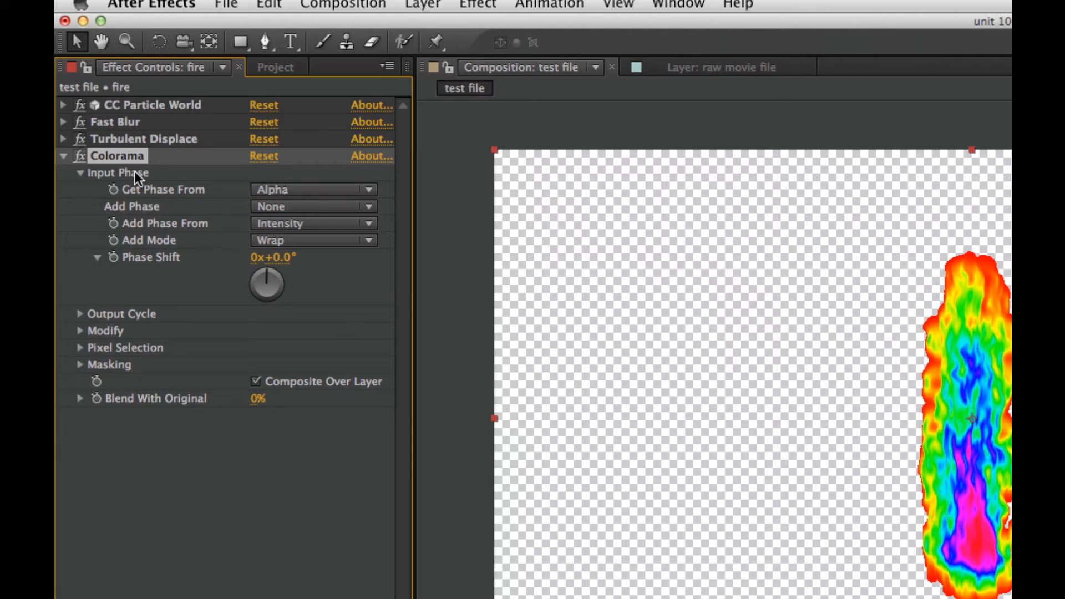
left_click(79, 156)
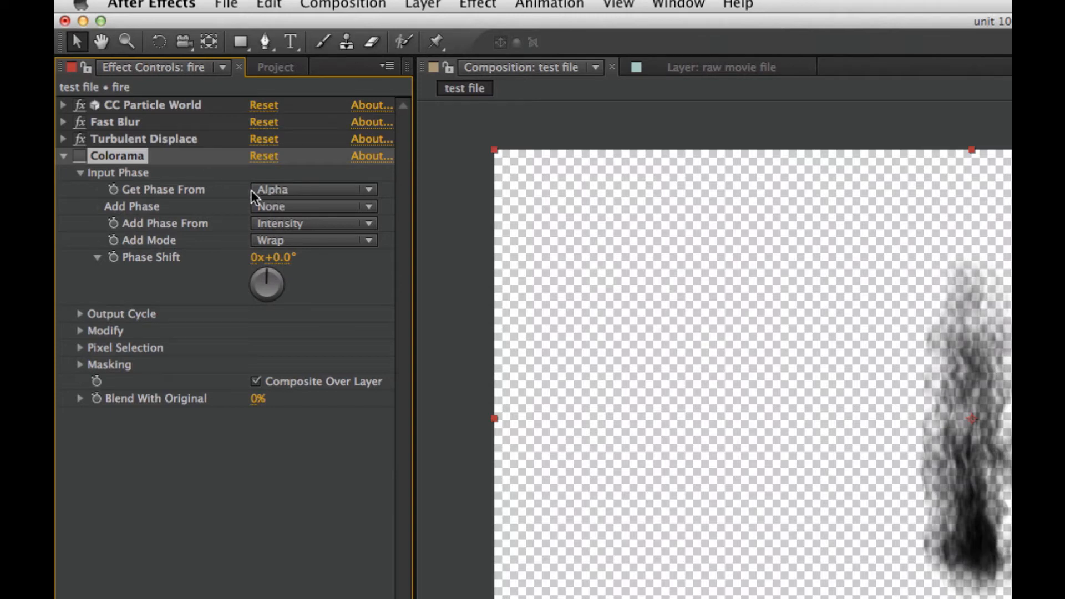
left_click(81, 153)
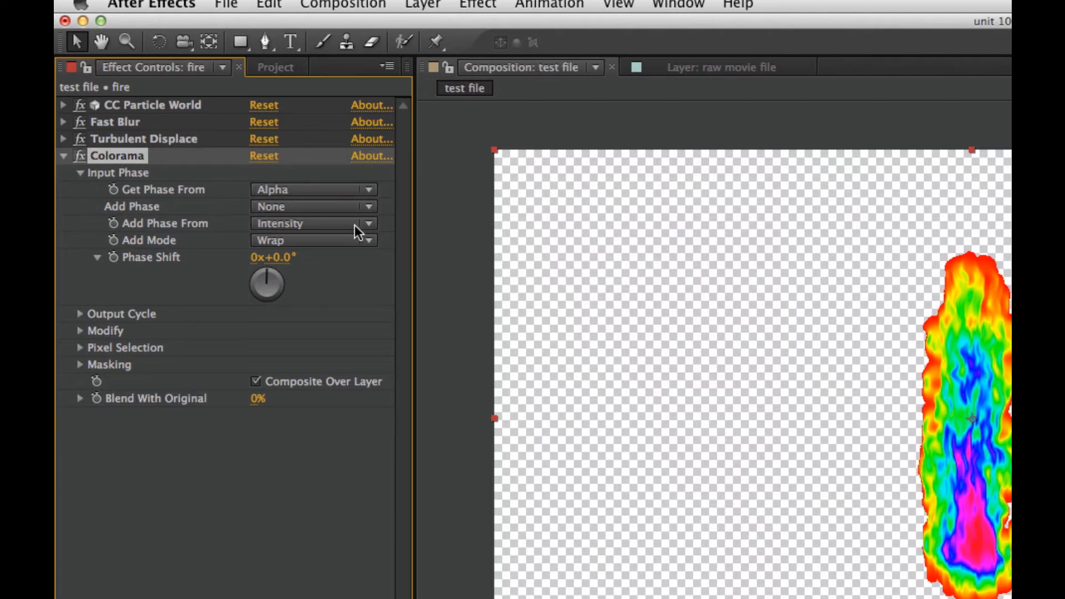
Expand Colorama's Output Cycle and Modify settings and choose the Fire preset palette
left_click(80, 313)
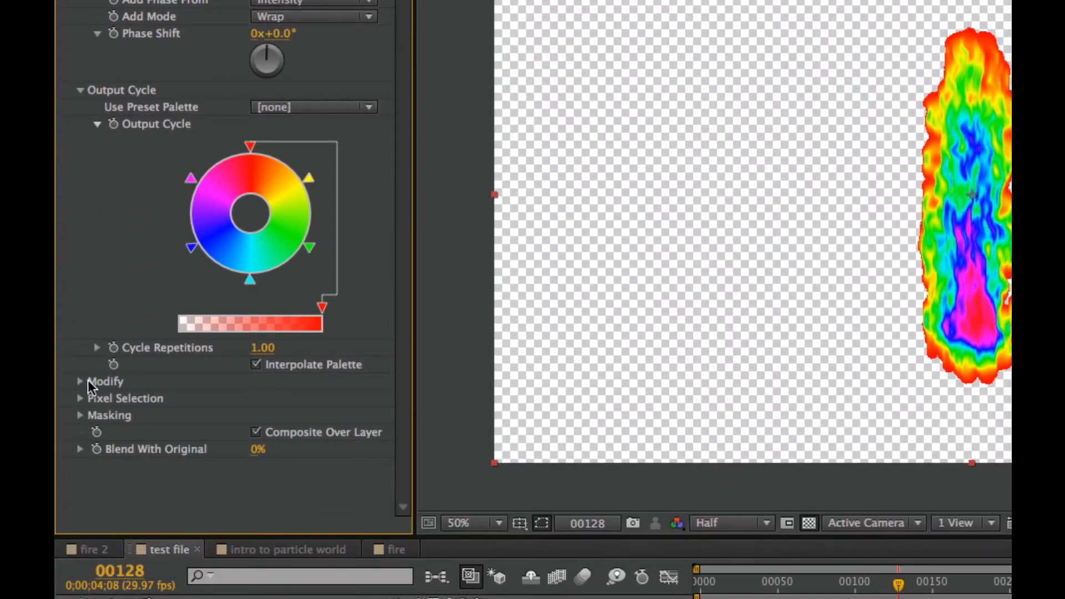
left_click(79, 382)
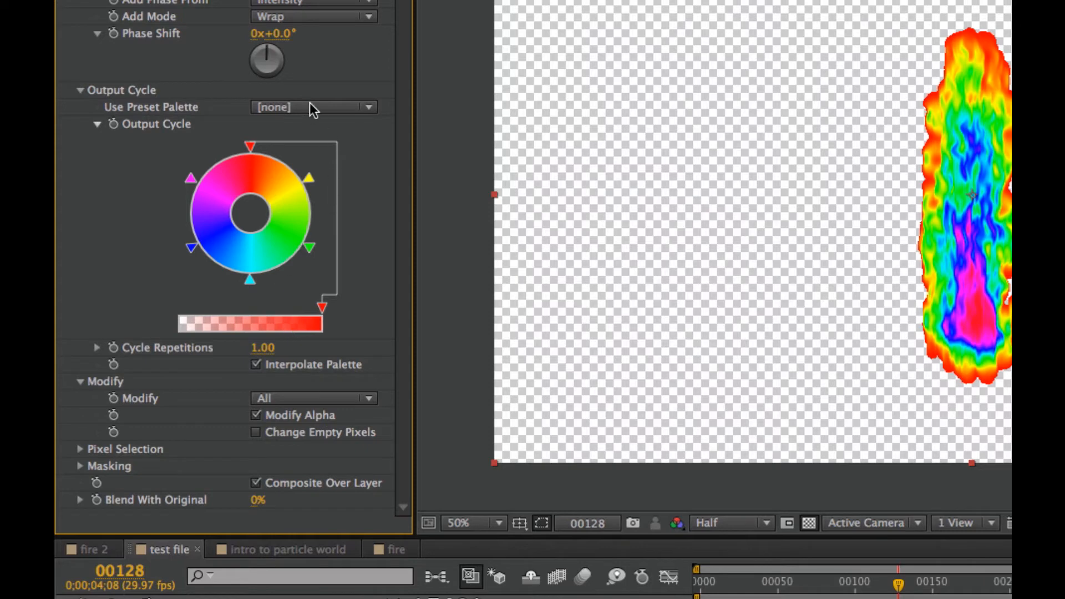
left_click(331, 108)
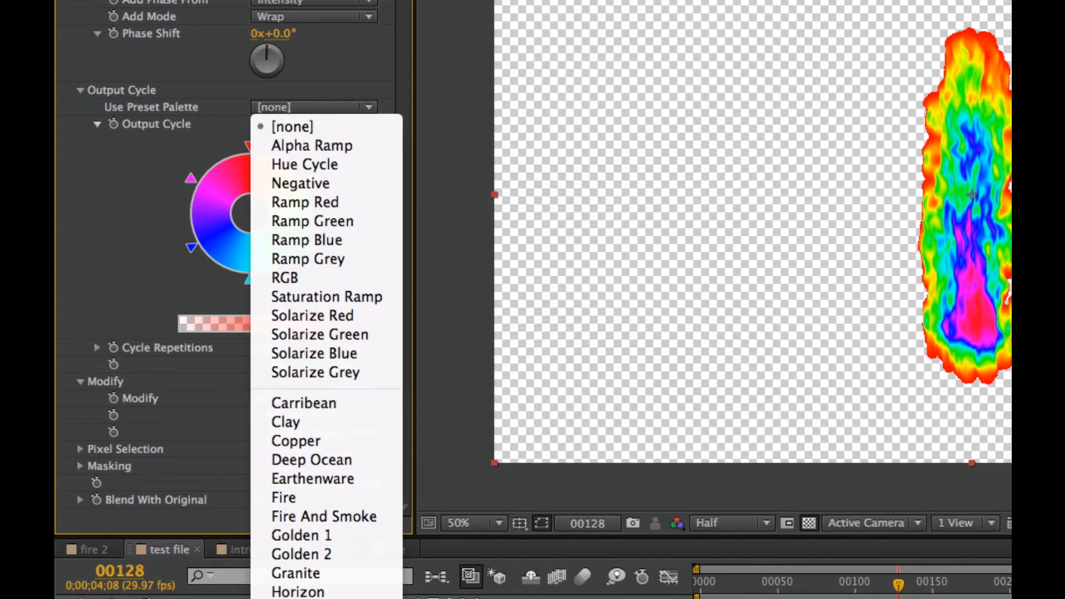
left_click(274, 496)
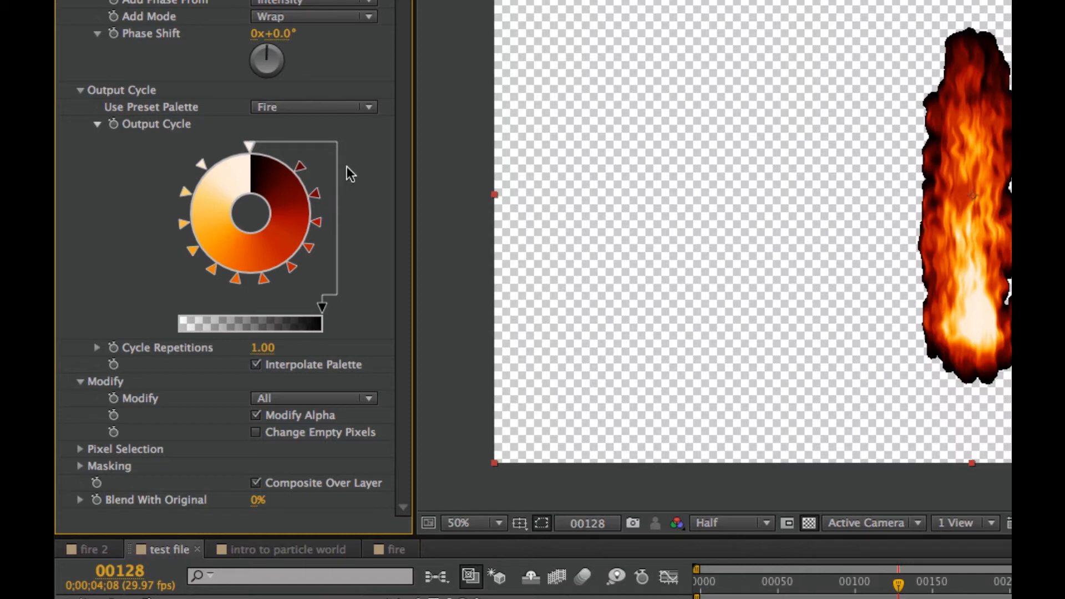
Shift the dark red marker slightly toward black on the Output Cycle wheel and turn off Modify Alpha
left_click(301, 166)
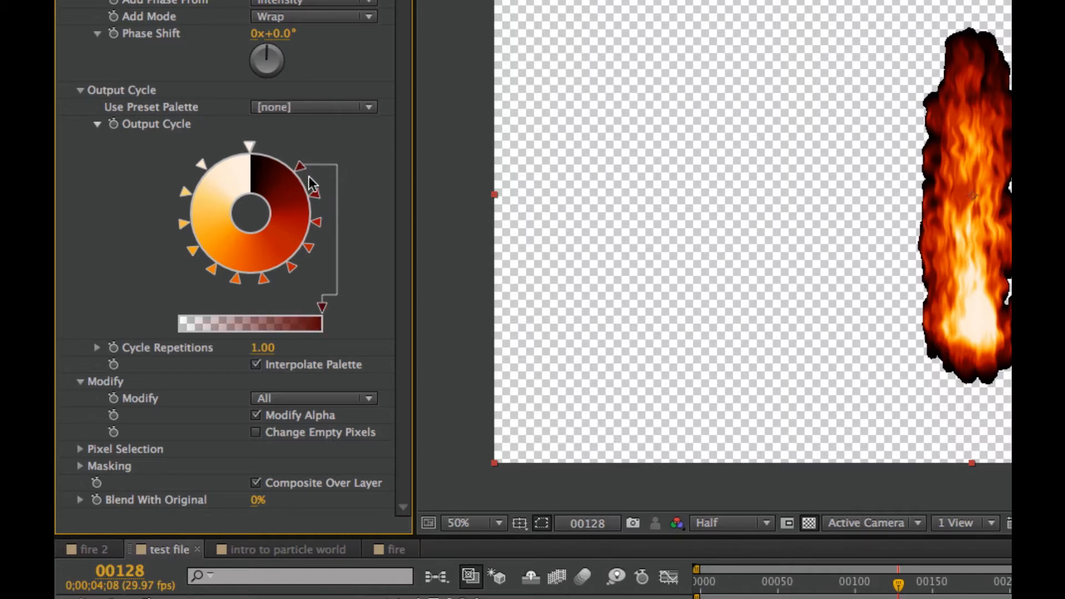
left_click_drag(294, 155, 295, 158)
left_click(257, 415)
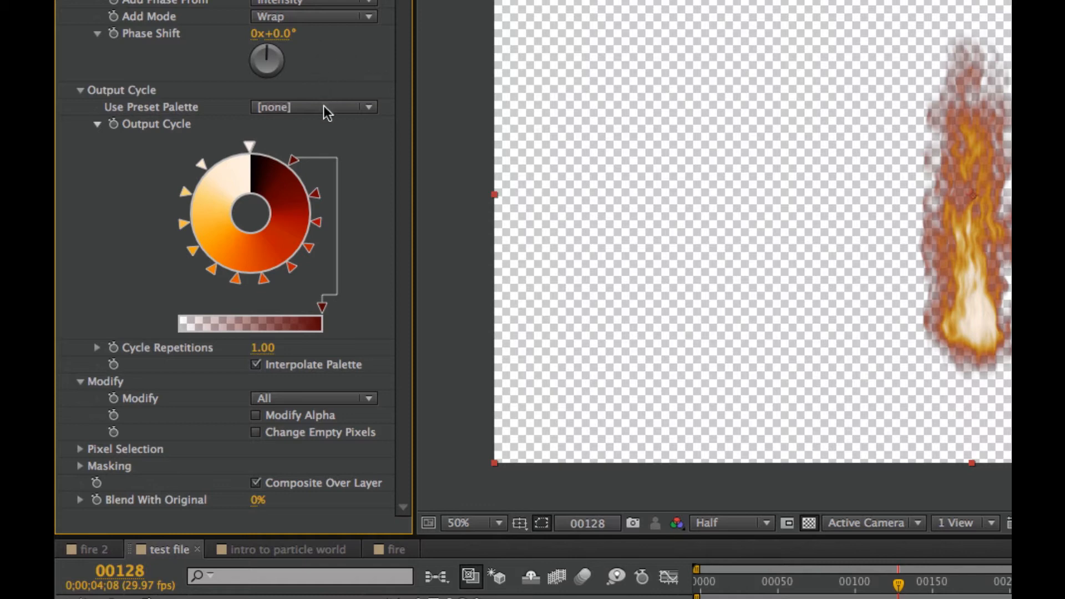
Switch Colorama to the Fire And Smoke preset palette and turn off the composition's transparency grid
left_click(347, 106)
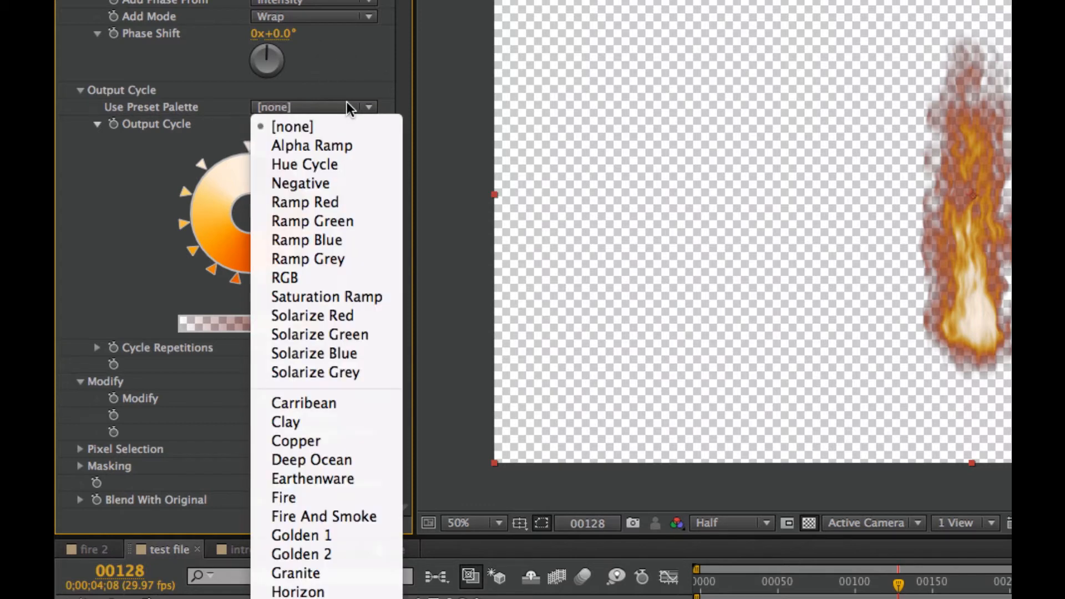
left_click(334, 516)
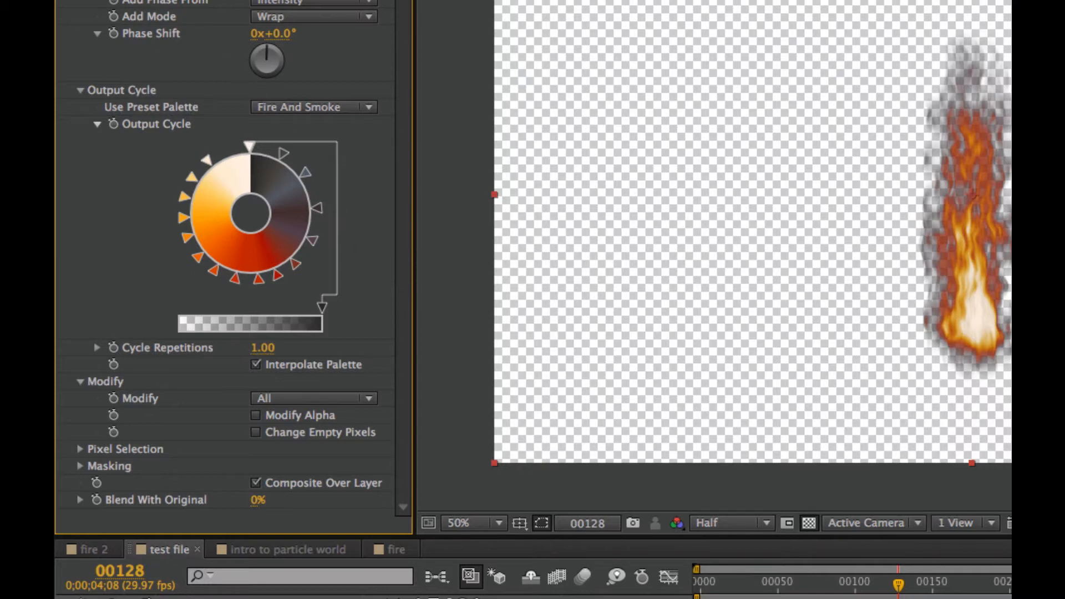
left_click(63, 2)
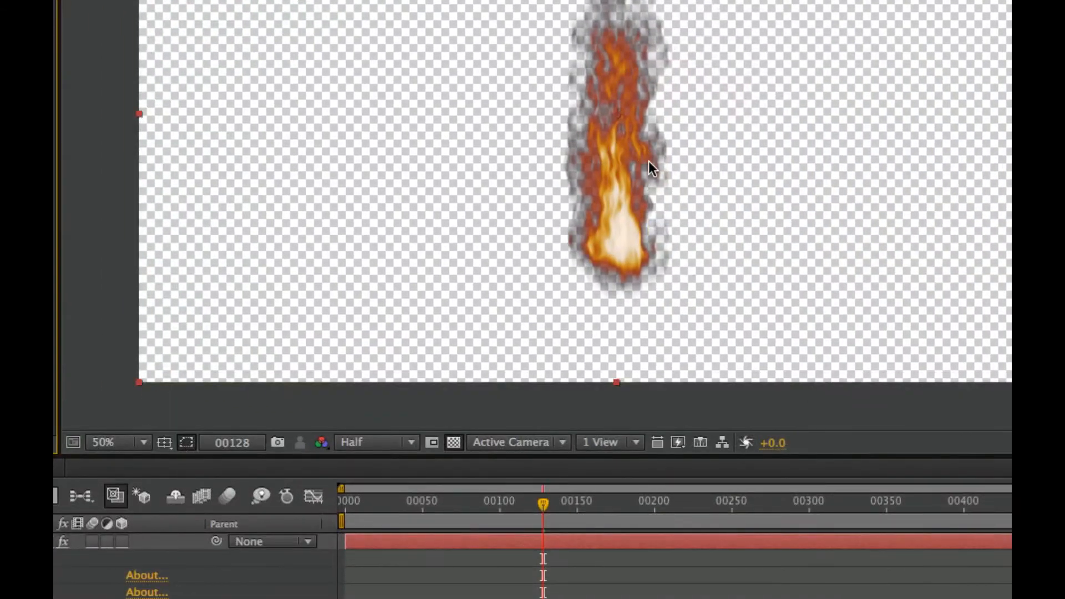
left_click(454, 442)
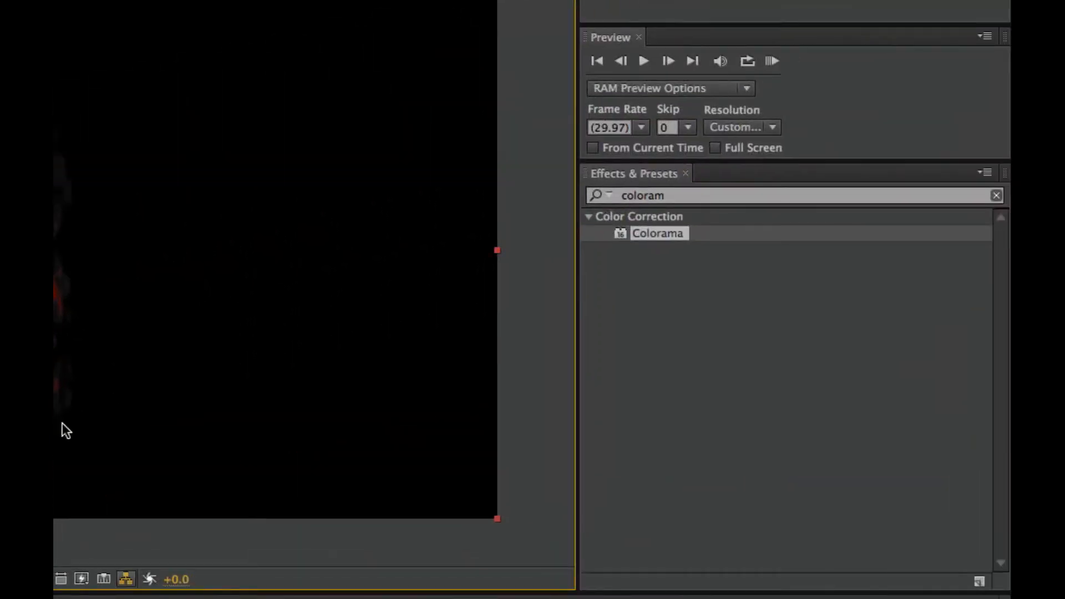
Find the Sharpen effect and apply it to the fire layer
left_click(681, 198)
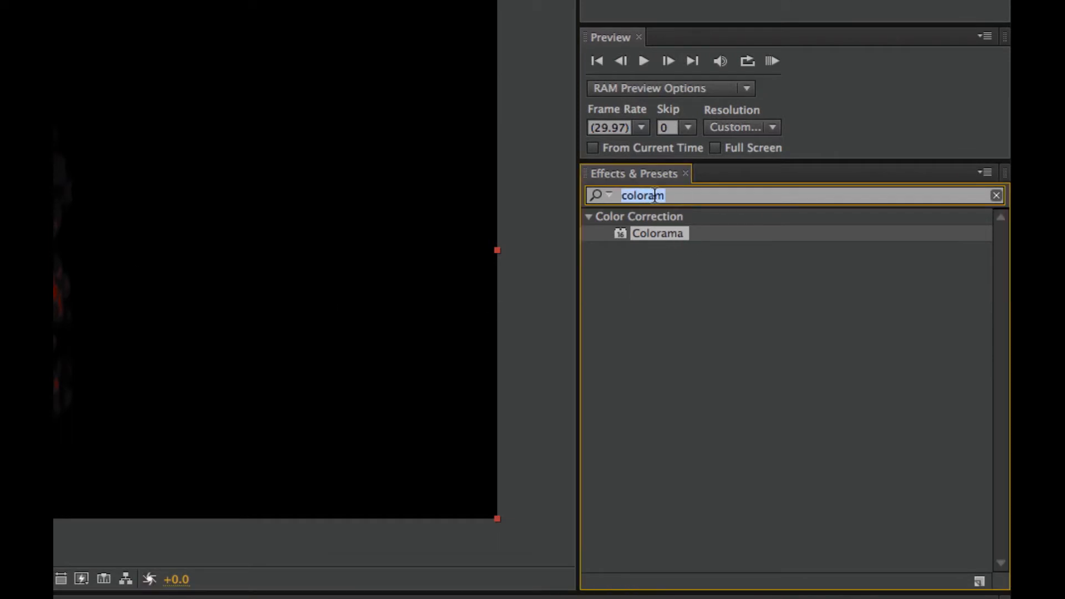
type("sharp")
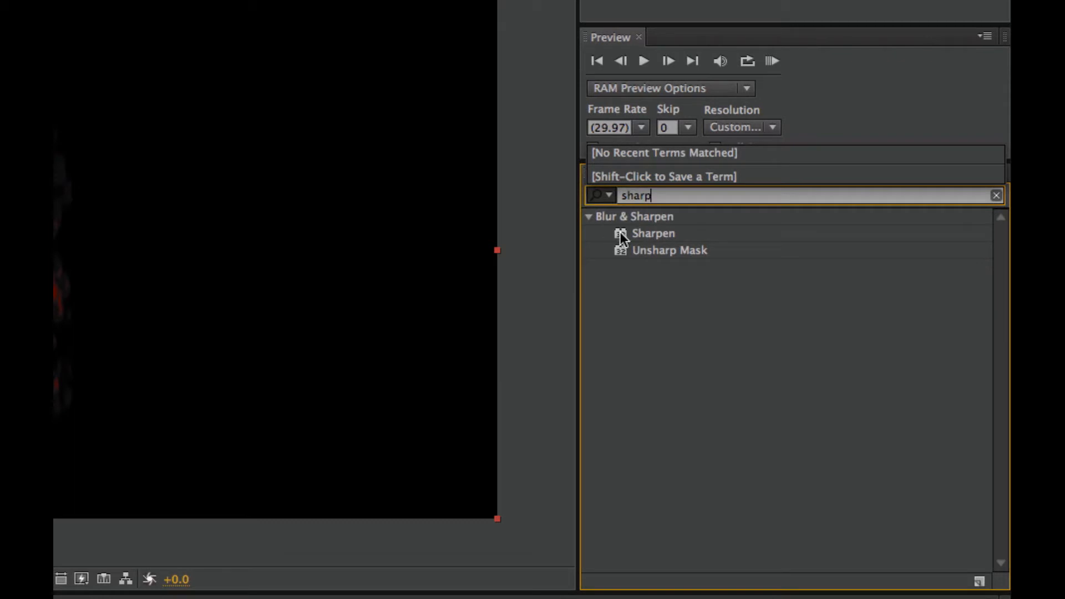
left_click_drag(620, 233, 134, 292)
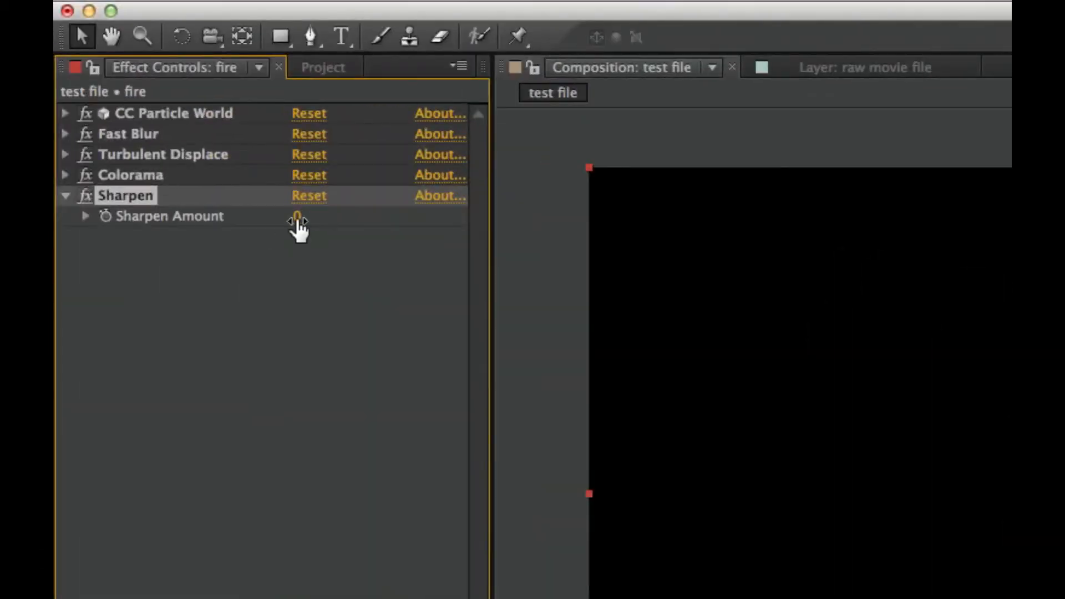
Set the Sharpen Amount to 20 and scrub the timeline to preview the fire
left_click(304, 217)
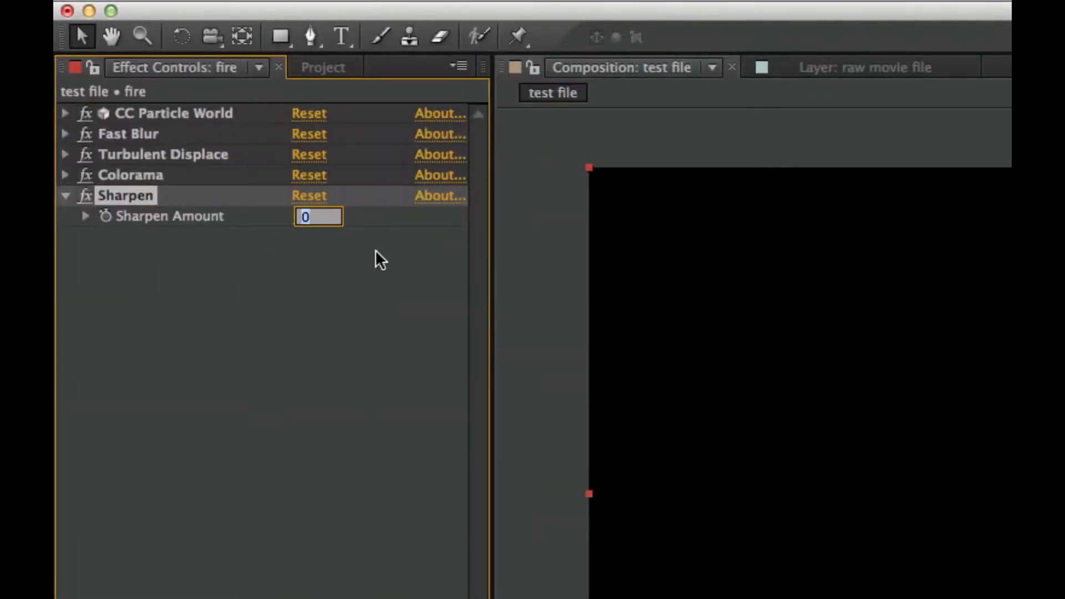
type("20")
key("Return")
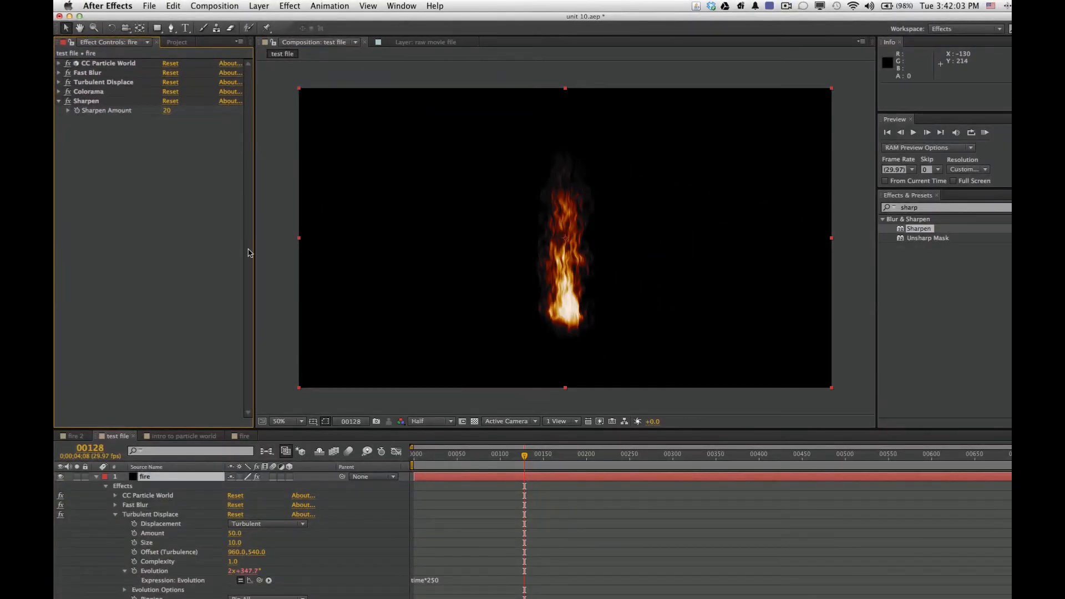
mouse_move(500, 453)
left_mouse_down()
mouse_move(474, 455)
mouse_move(514, 455)
left_mouse_up()
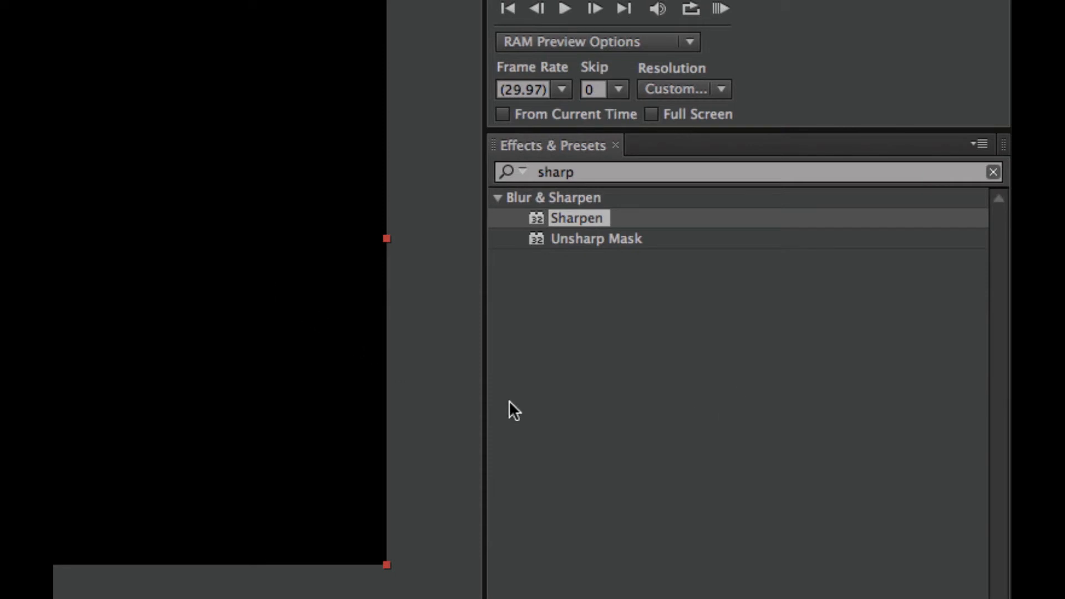
Find the Glow effect and apply it to the fire layer
double_click(543, 173)
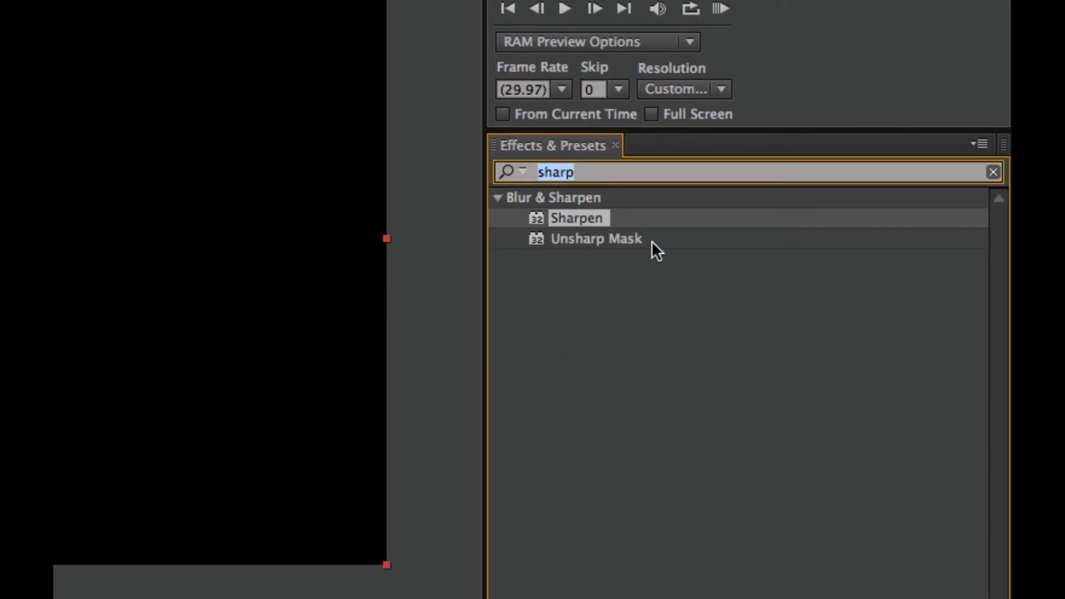
type("g")
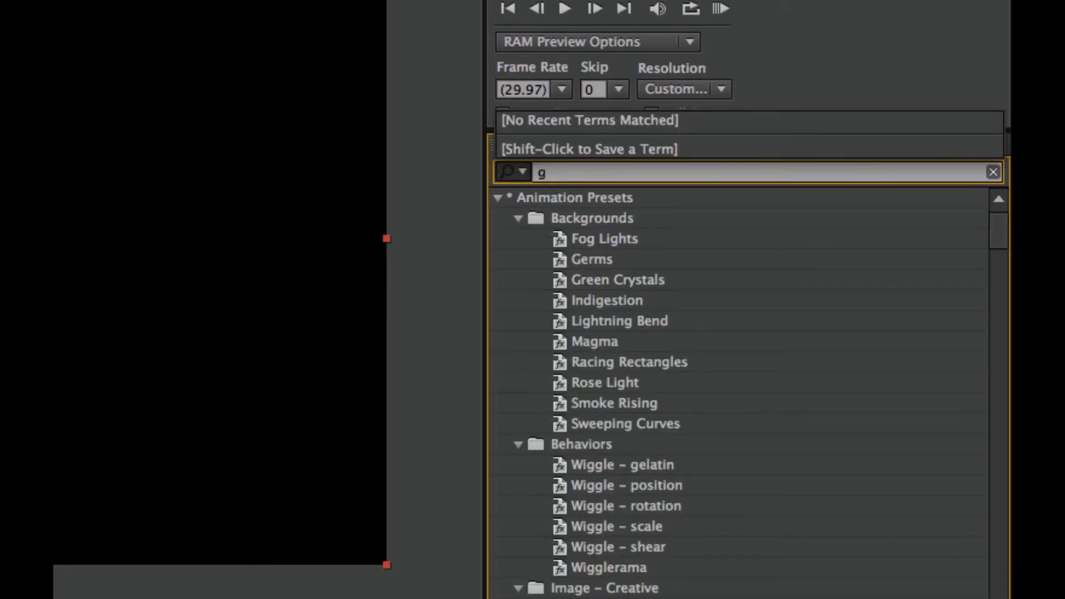
type("lo")
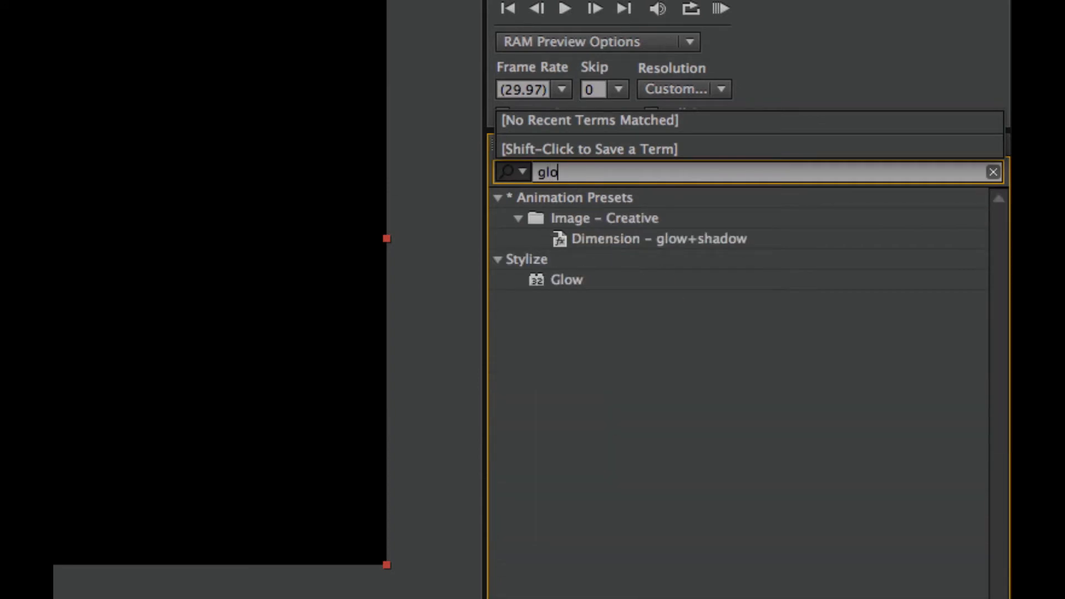
left_click(564, 279)
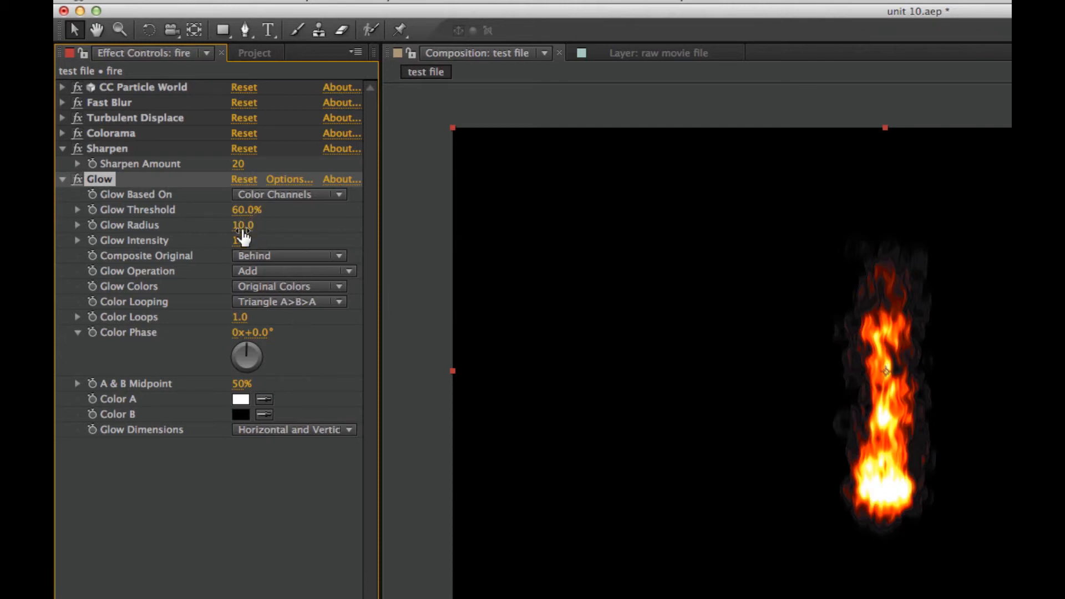
Set the Glow Radius of the fire layer's Glow effect to 100
left_click_drag(252, 224, 272, 224)
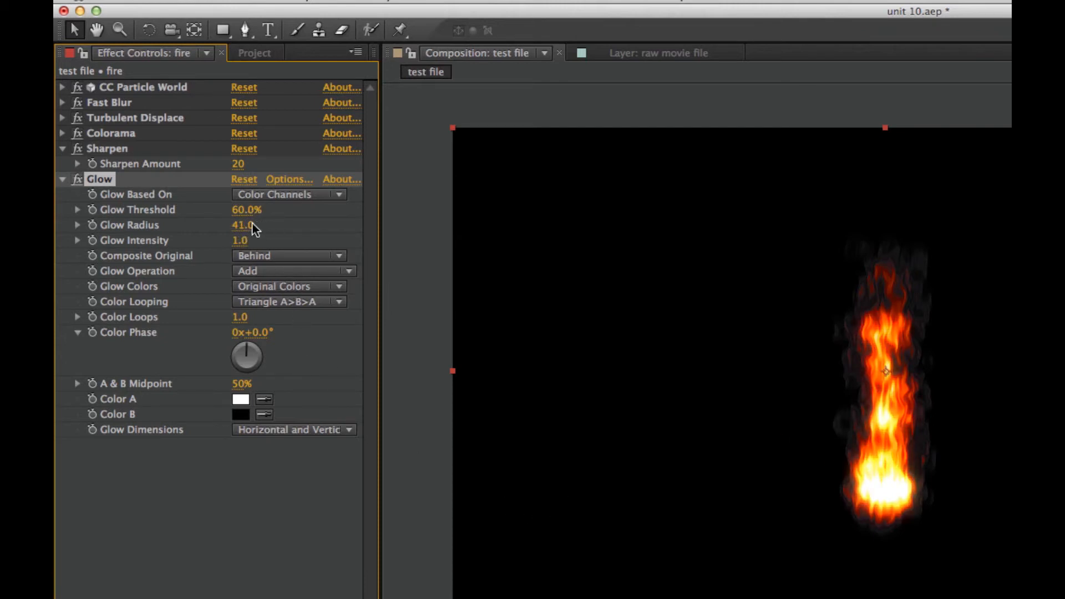
left_click(244, 225)
type("100")
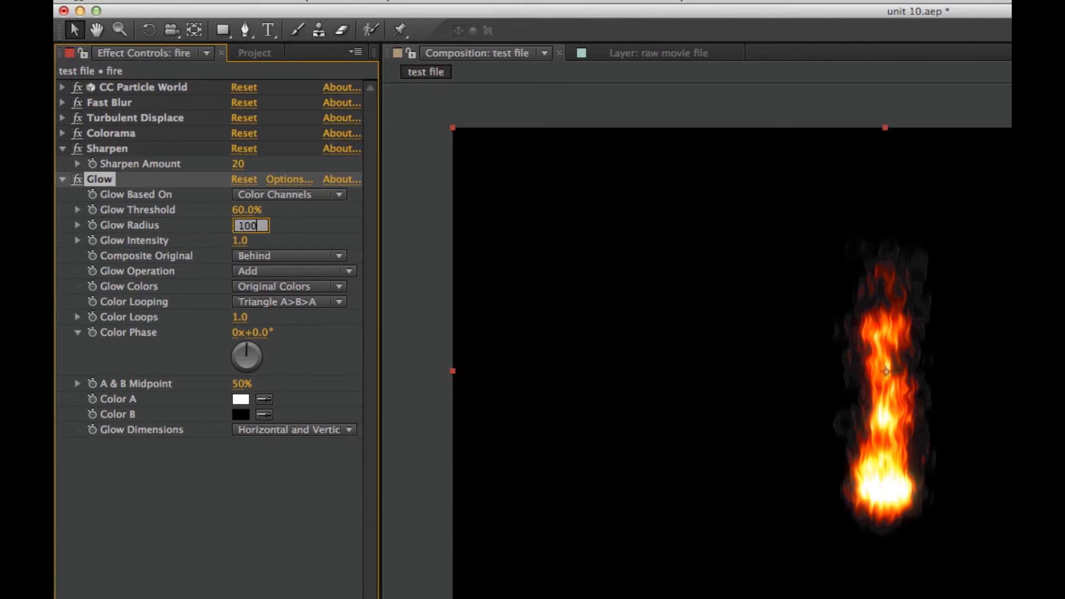
key("Return")
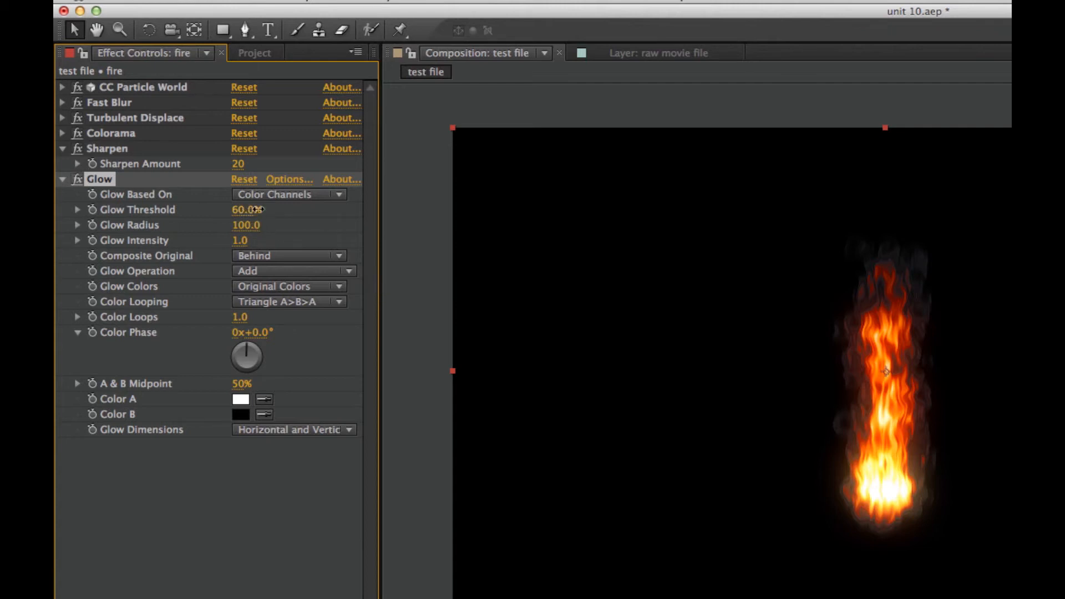
Set the Glow Threshold to 80%, collapse the Color Phase control and preview the fire animation
mouse_move(256, 209)
left_mouse_down()
mouse_move(271, 211)
mouse_move(247, 219)
mouse_move(254, 210)
mouse_move(269, 210)
mouse_move(246, 220)
mouse_move(255, 221)
left_mouse_up()
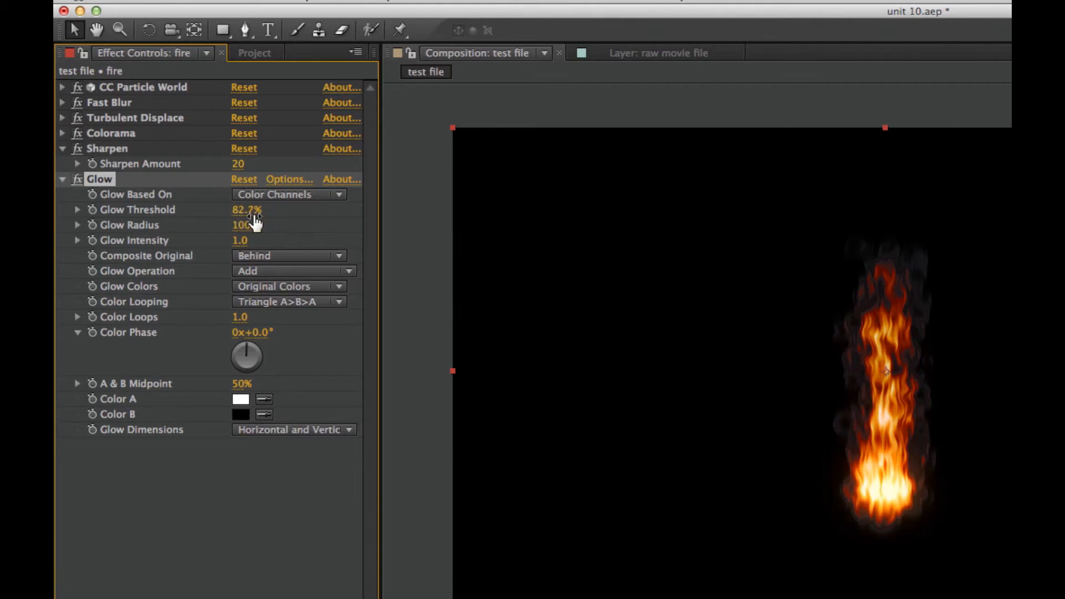
left_click(261, 210)
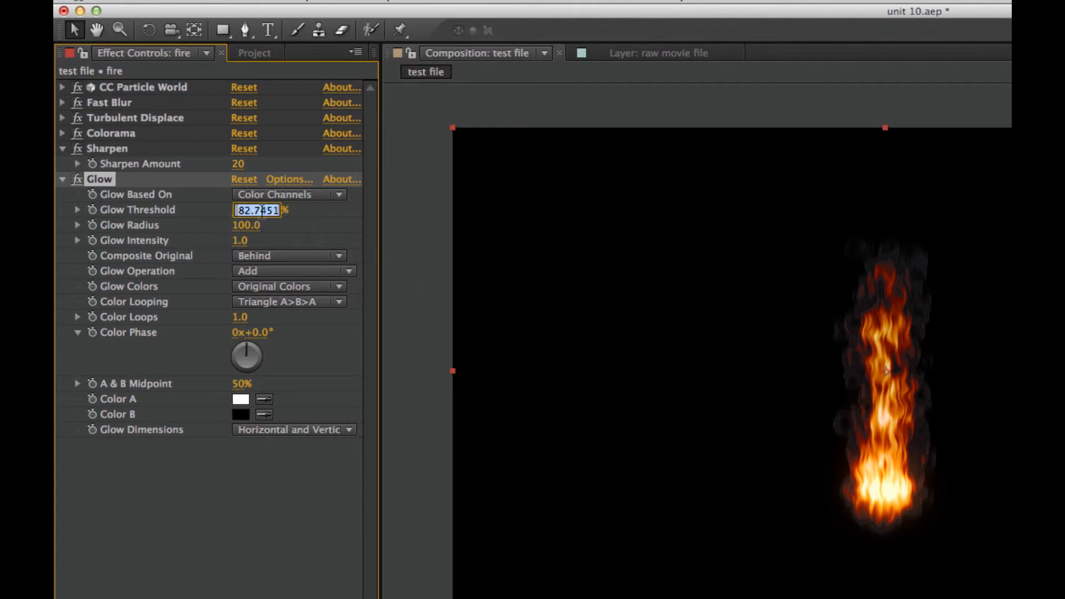
type("80")
key("Return")
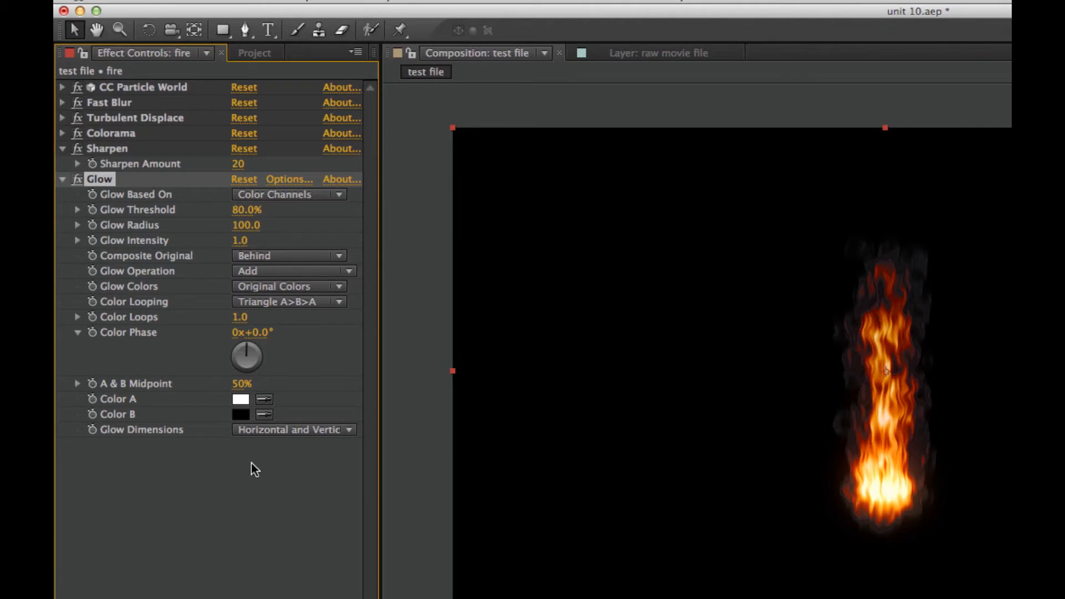
left_click(219, 506)
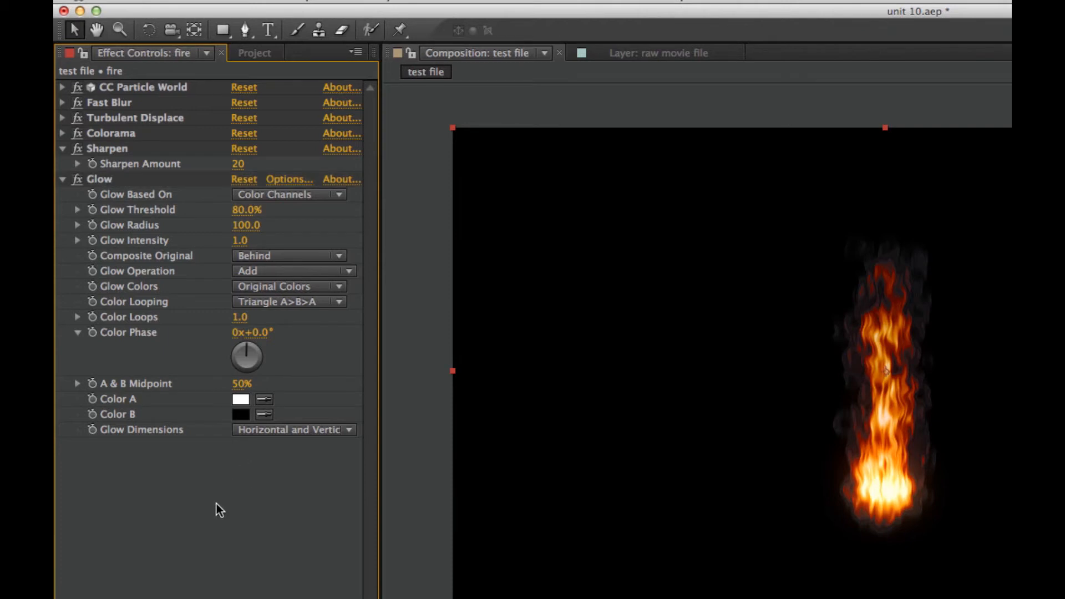
left_click(77, 332)
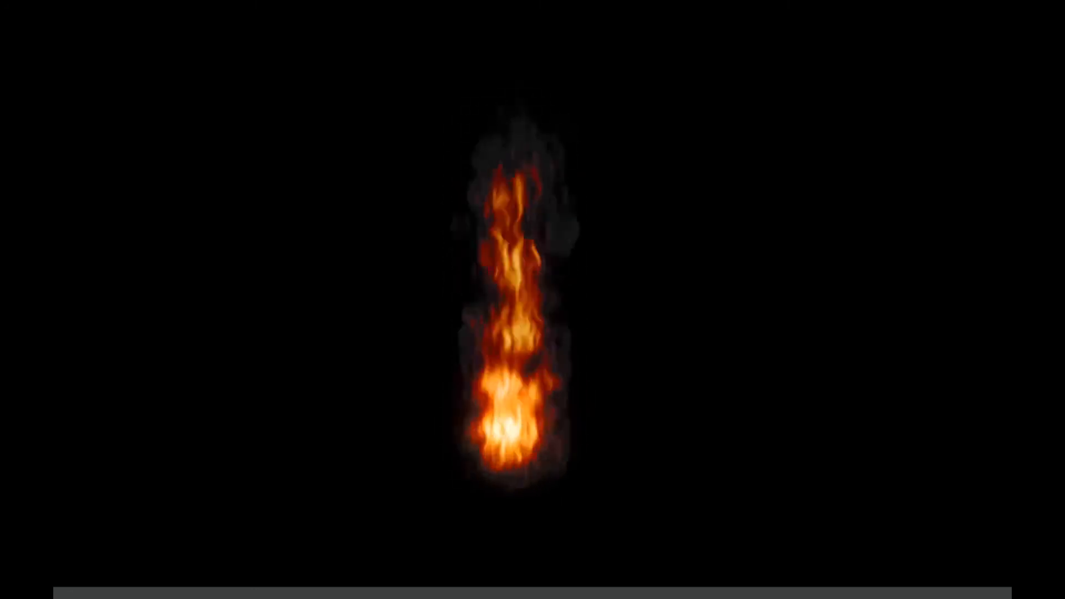
key("space")
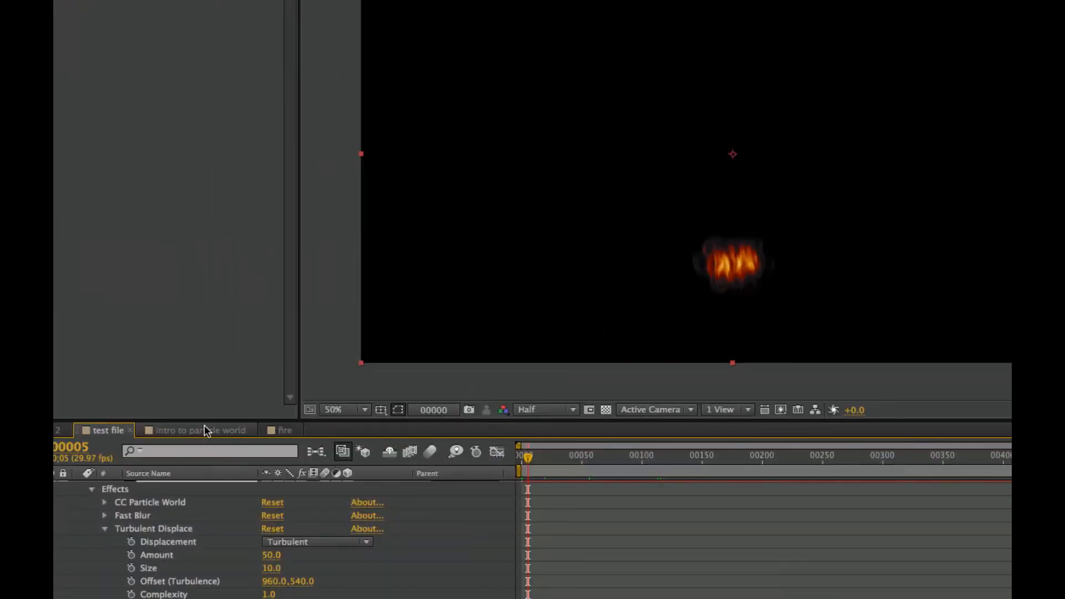
Switch to the fire composition and scrub through its timeline to examine the flame on the stone ground
left_click(284, 430)
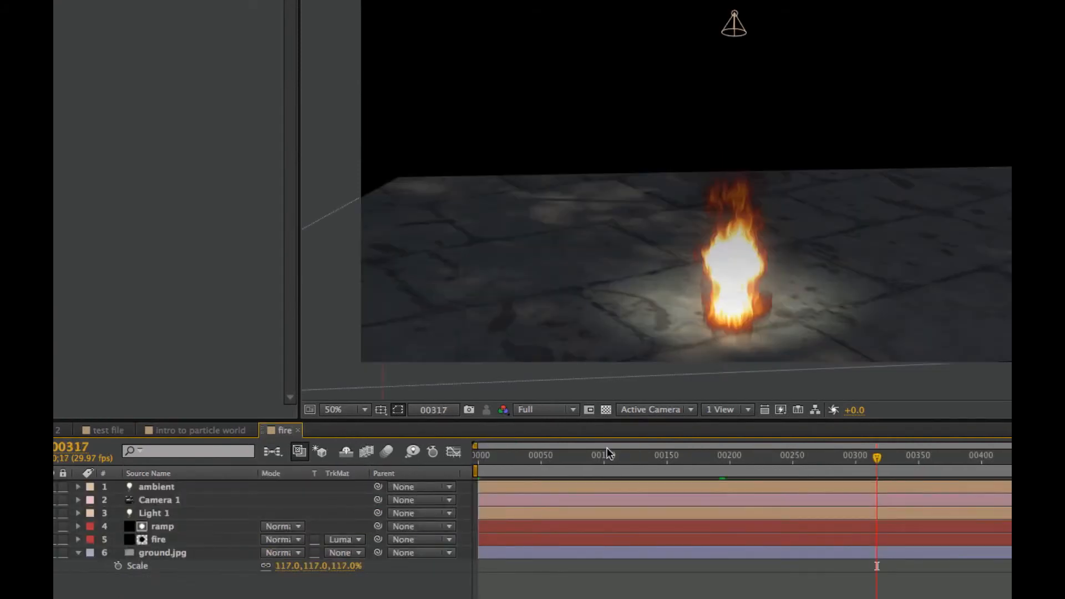
mouse_move(603, 456)
left_mouse_down()
mouse_move(484, 456)
mouse_move(619, 460)
left_mouse_up()
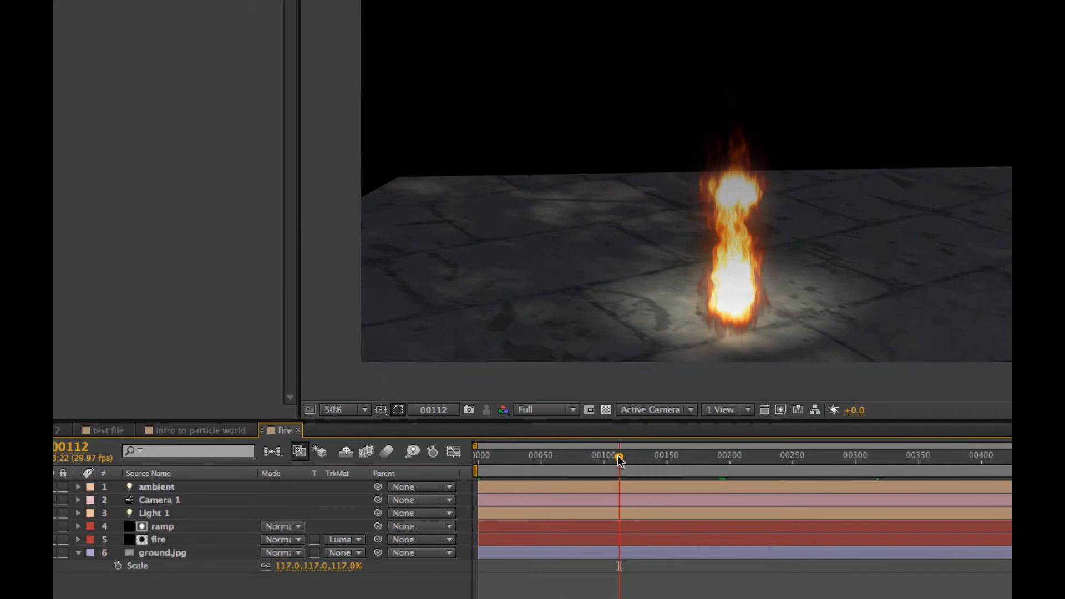
left_click(505, 459)
left_click_drag(505, 460, 629, 464)
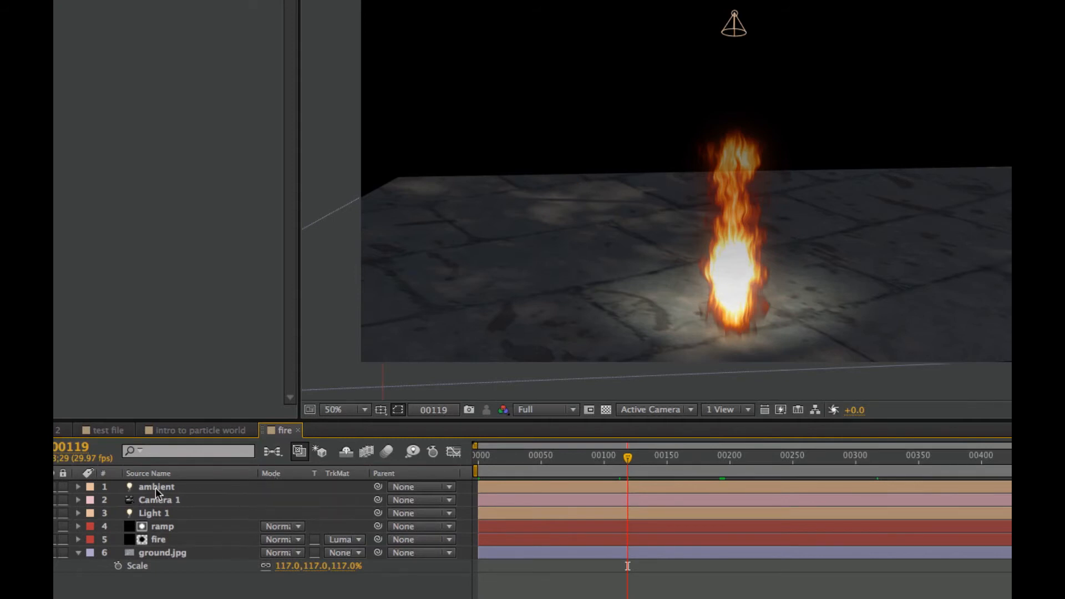
Set the intensity of the ambient light to 0%
double_click(192, 487)
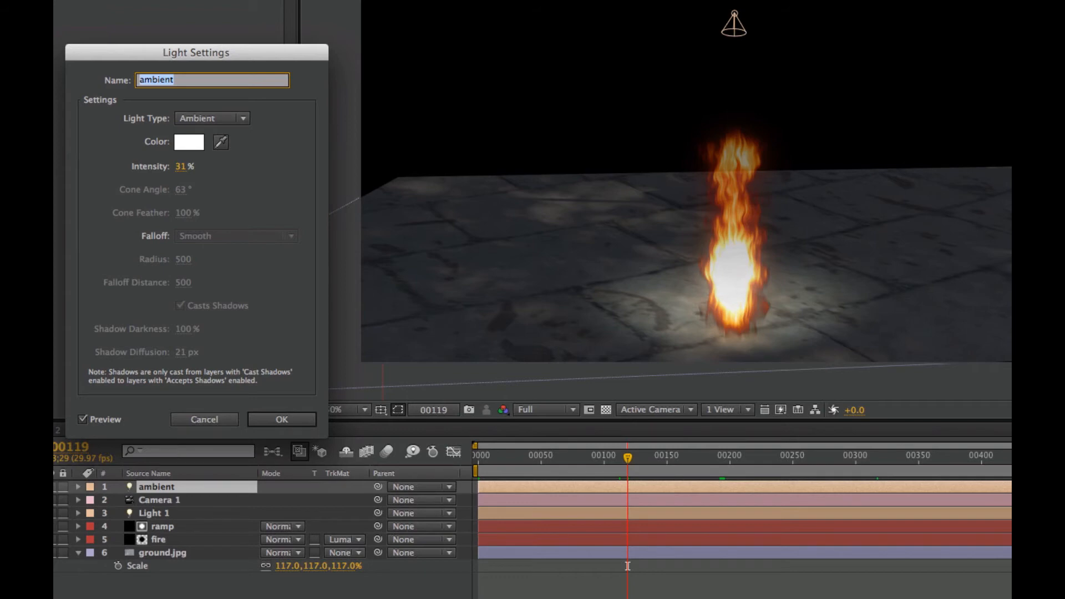
left_click(185, 168)
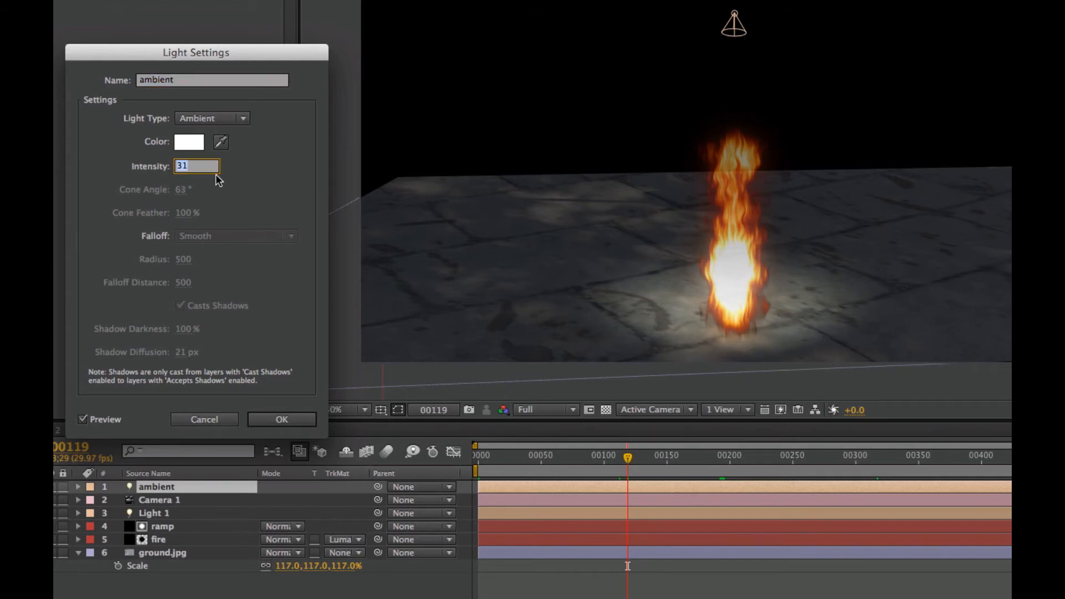
type("0")
key("Return")
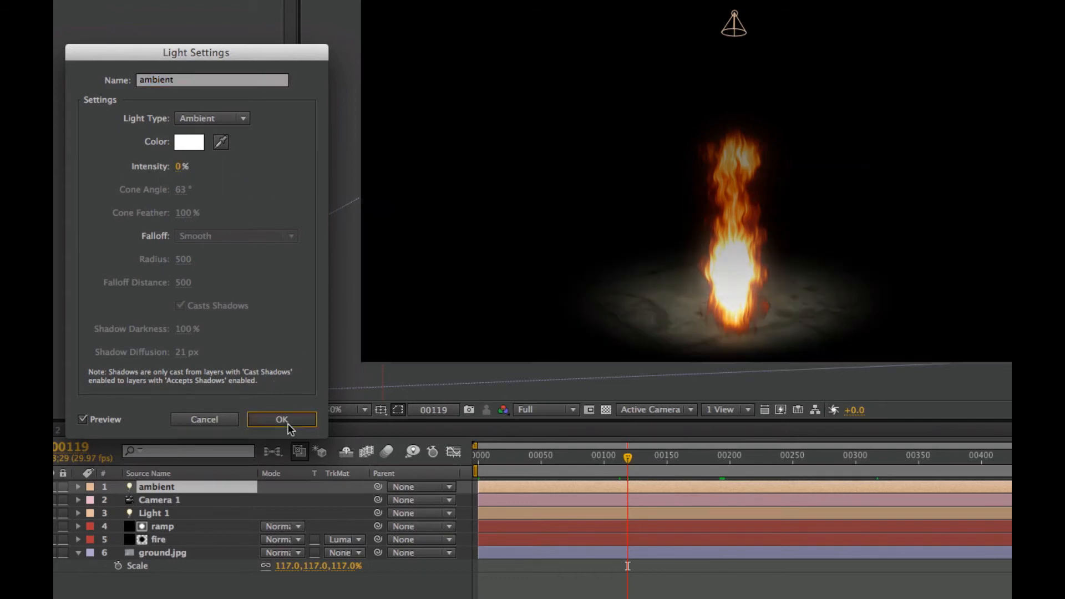
left_click(281, 419)
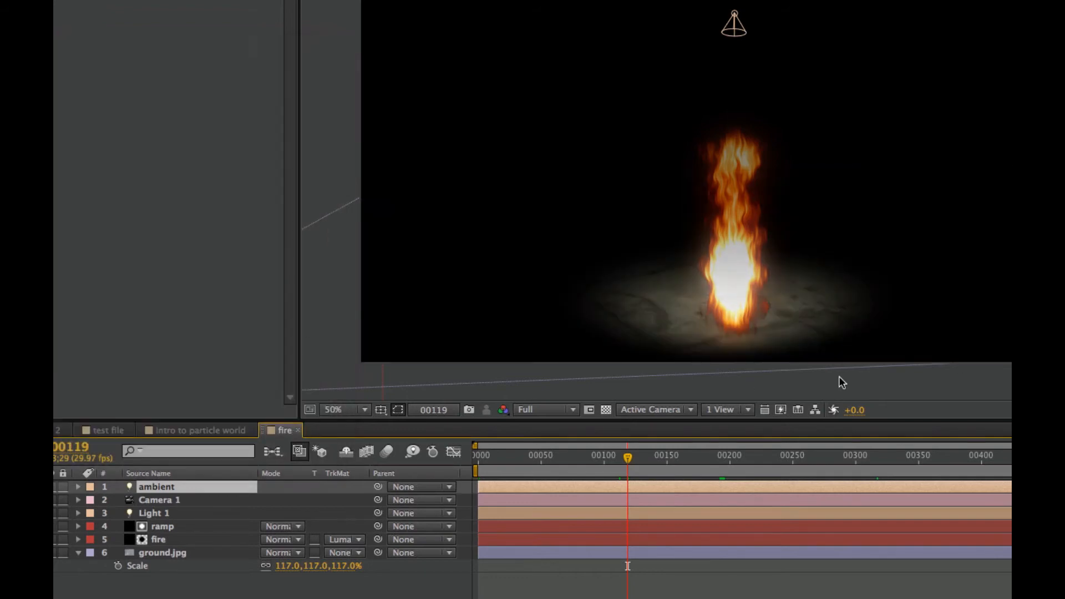
Set the intensity of the ambient light to 30%
double_click(176, 488)
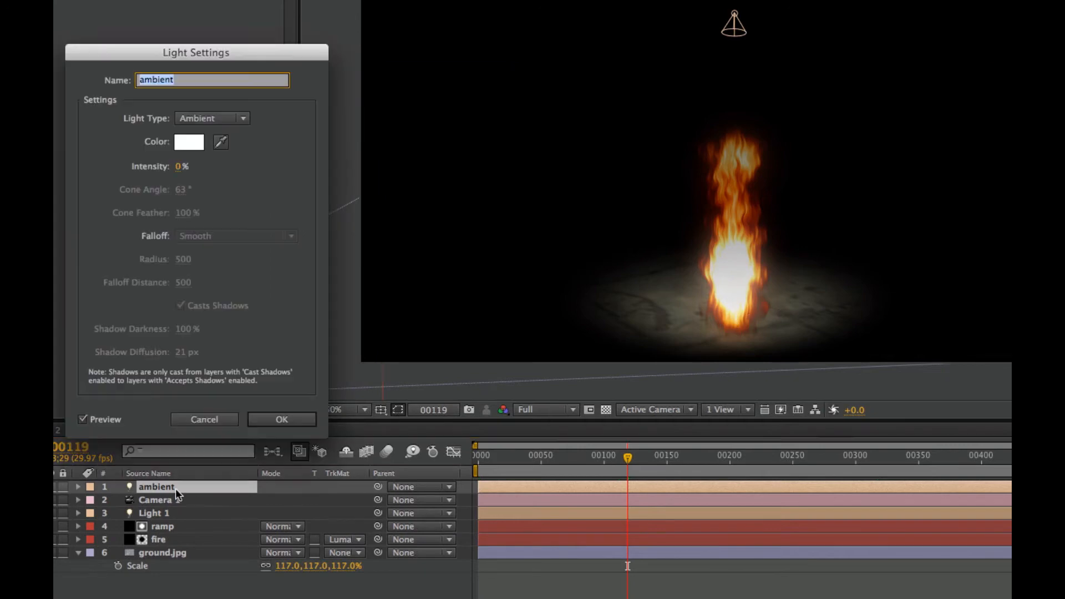
left_click(183, 167)
type("30")
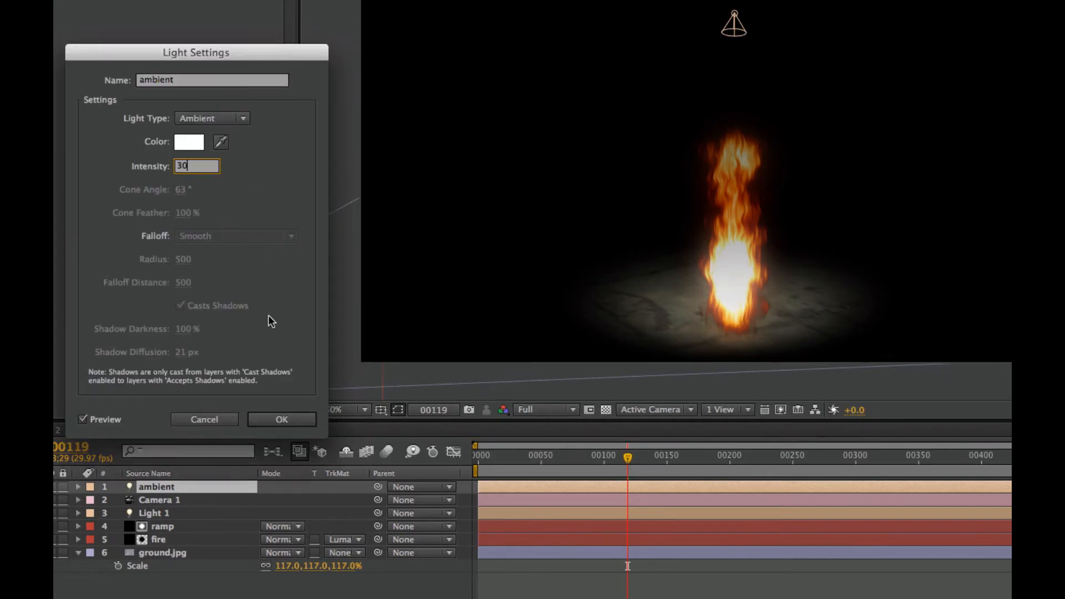
left_click(283, 421)
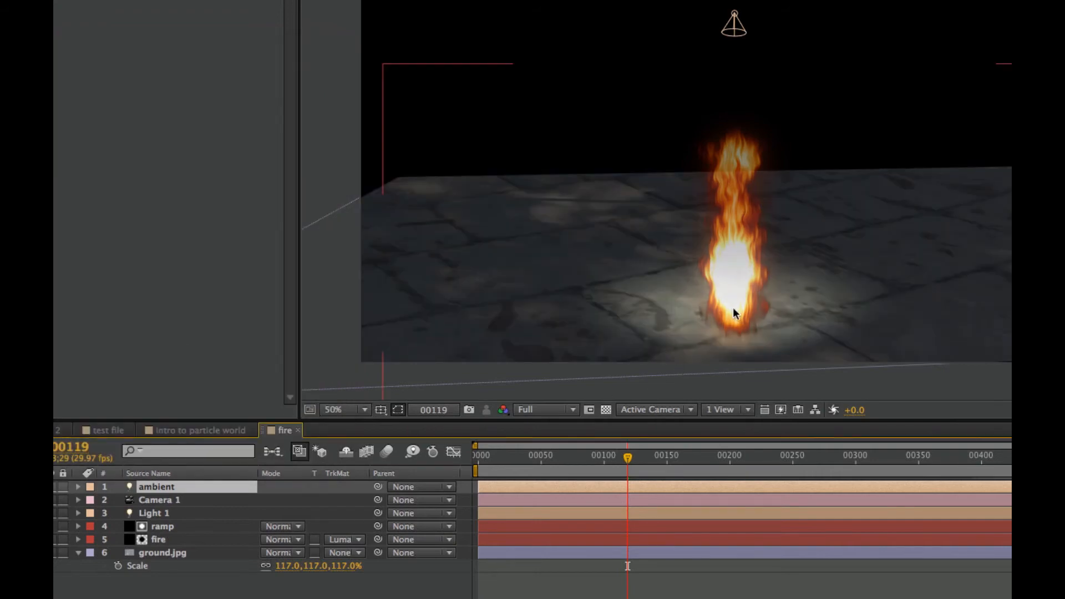
View the ground.jpg footage from the project up close, and return to the fire composition
left_click(173, 57)
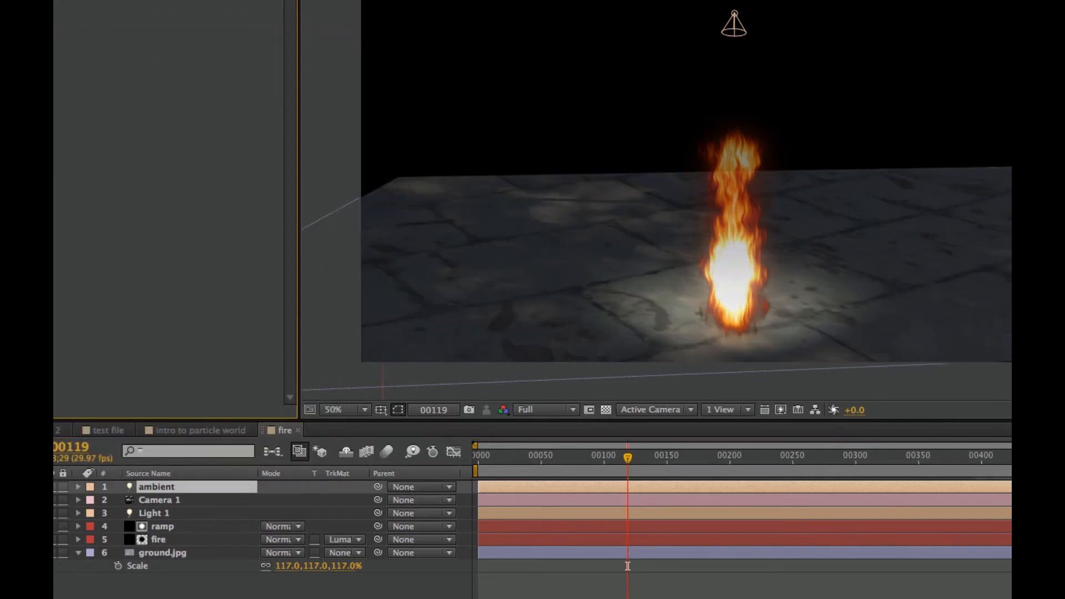
left_click(72, 1)
left_click(57, 181)
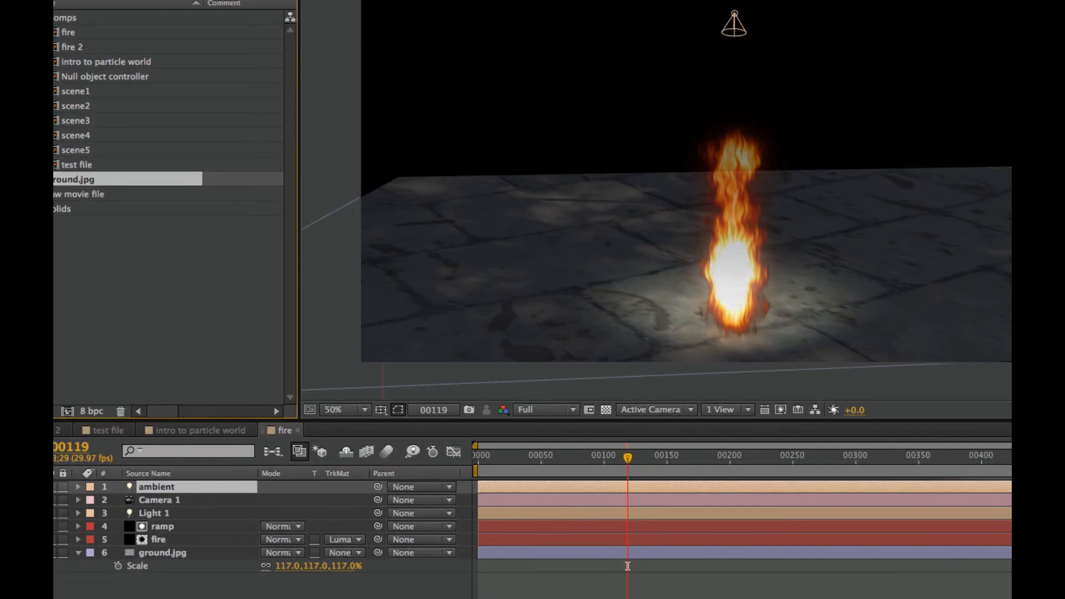
double_click(60, 181)
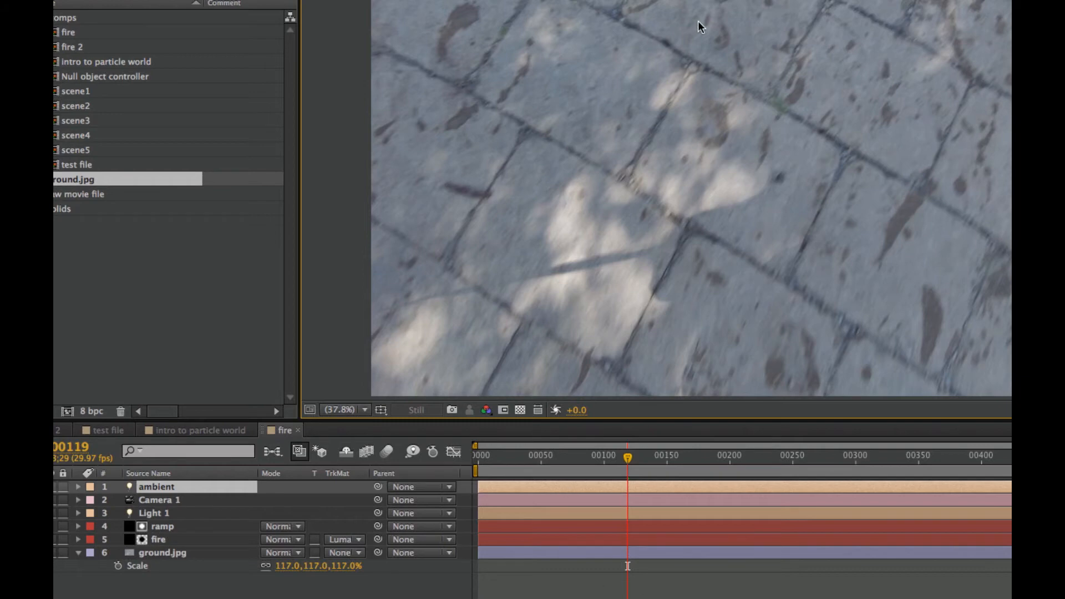
scroll(650, 83, "up", 3)
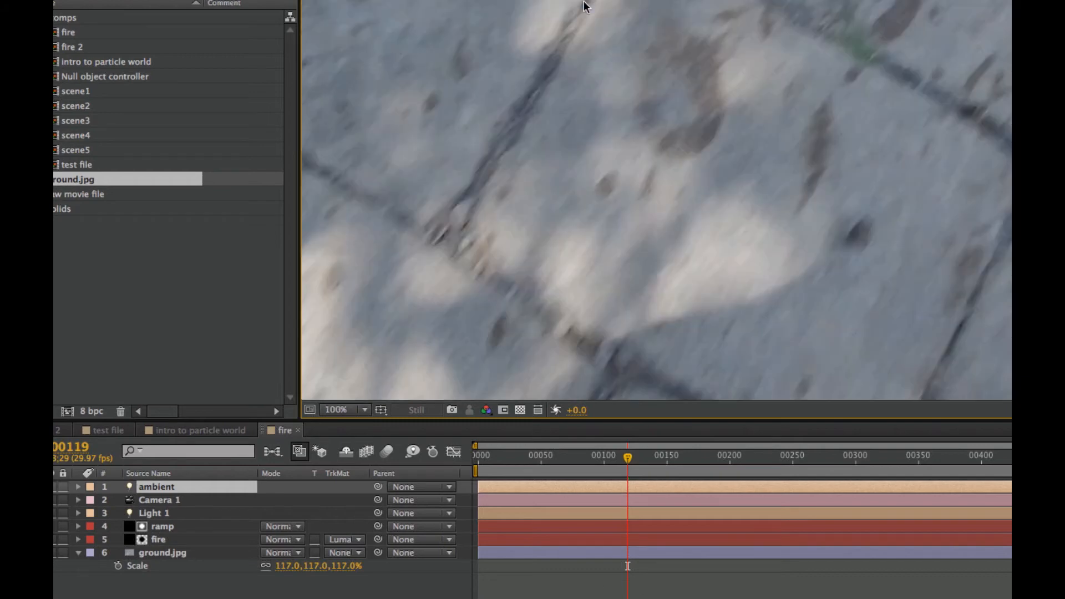
left_click(366, 1)
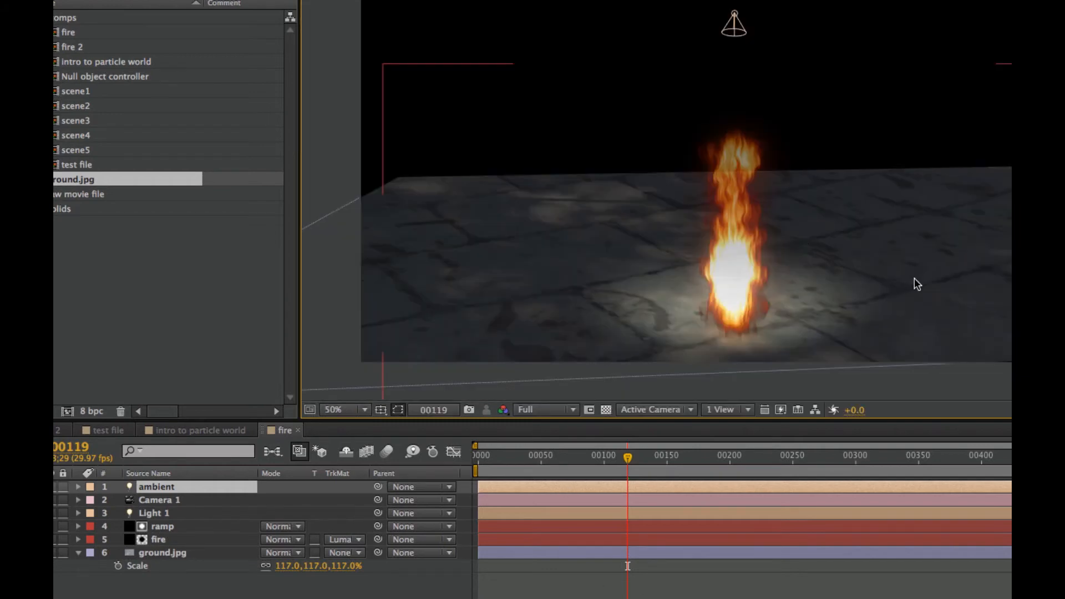
Look at Camera 1 and Light 1, and reveal Light 1's light options to examine the wiggle expression on its Intensity
left_click(183, 499)
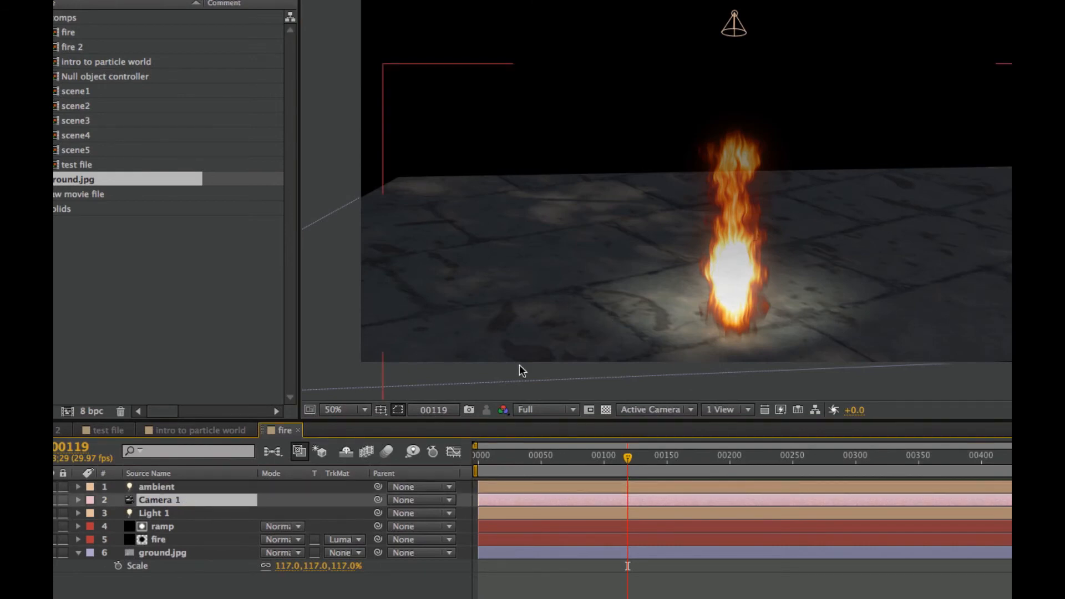
left_click(190, 511)
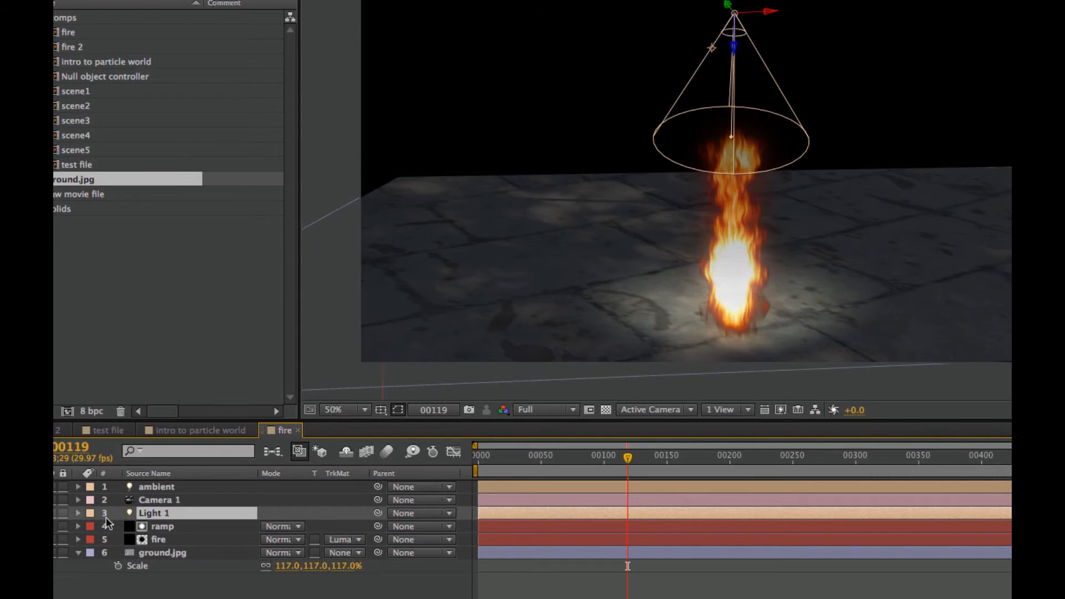
left_click(78, 514)
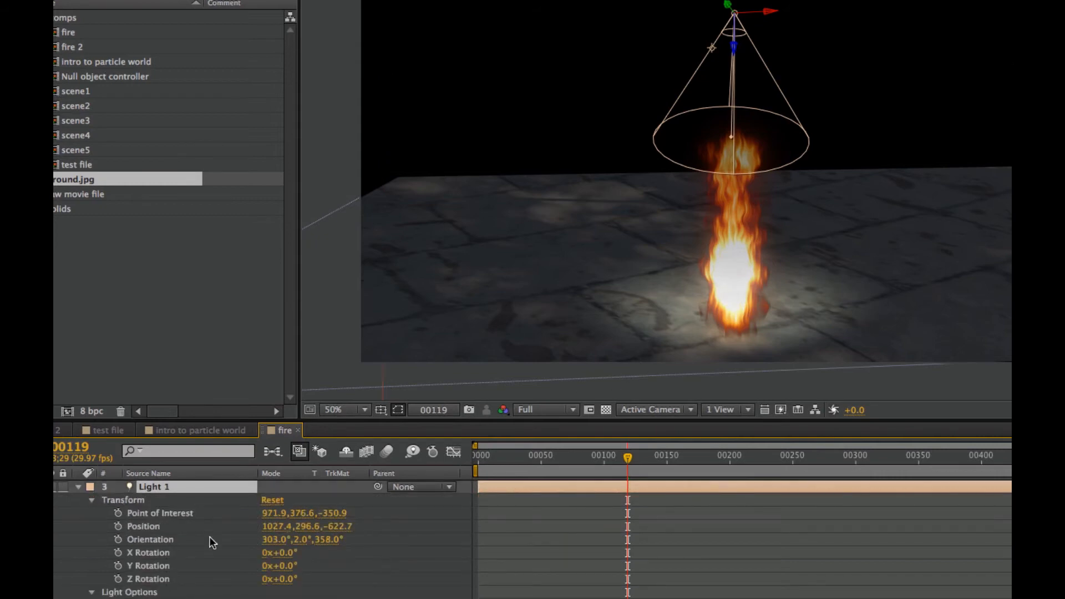
left_click(173, 570)
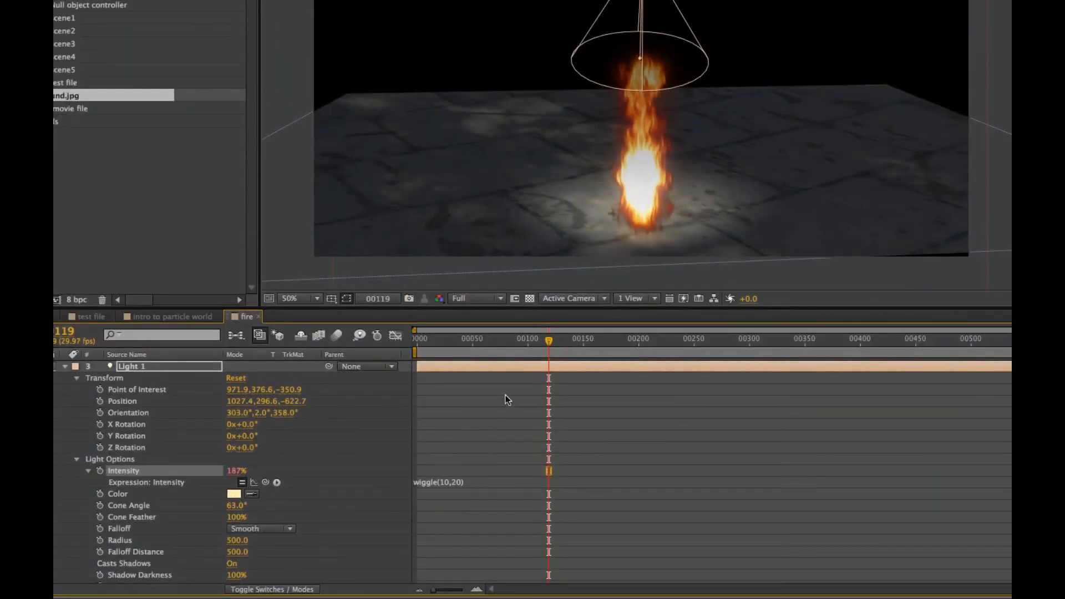
Play back the fire composition from near its start to check the flickering light on the ground
left_click(427, 343)
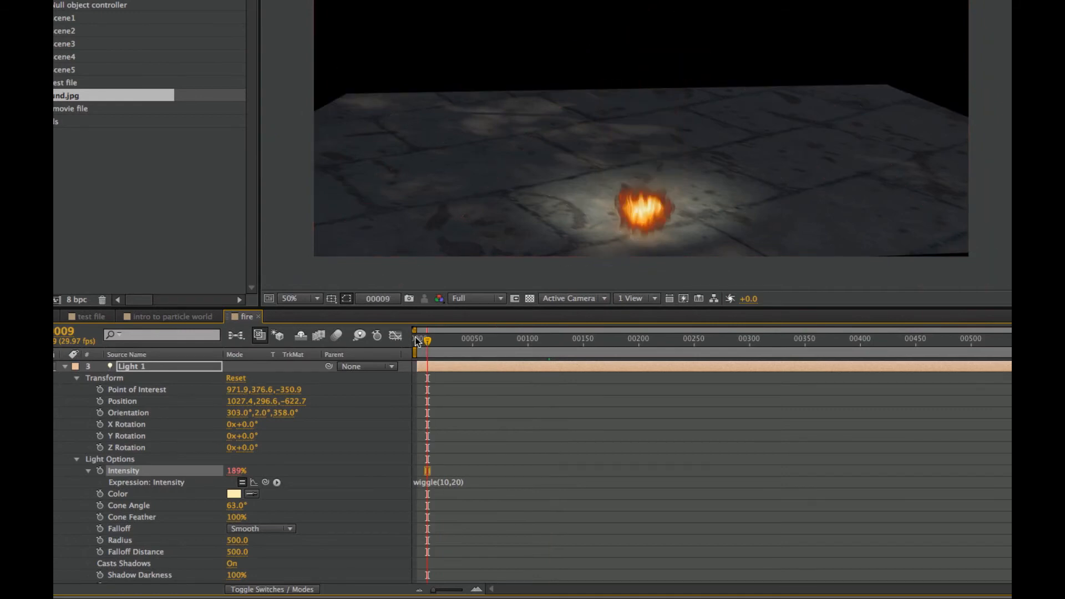
key("space")
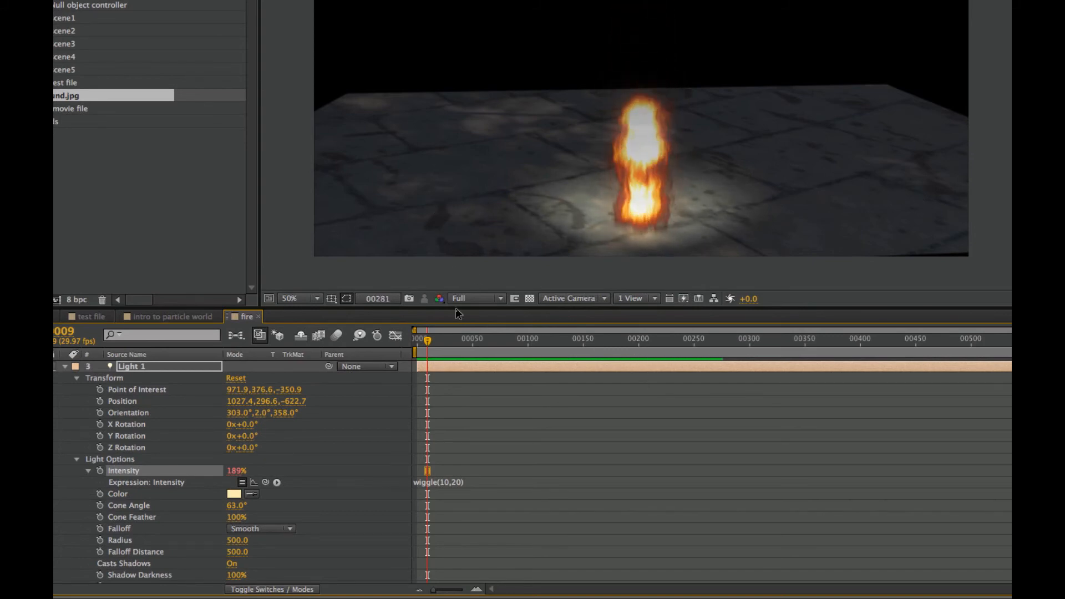
key("space")
key("space")
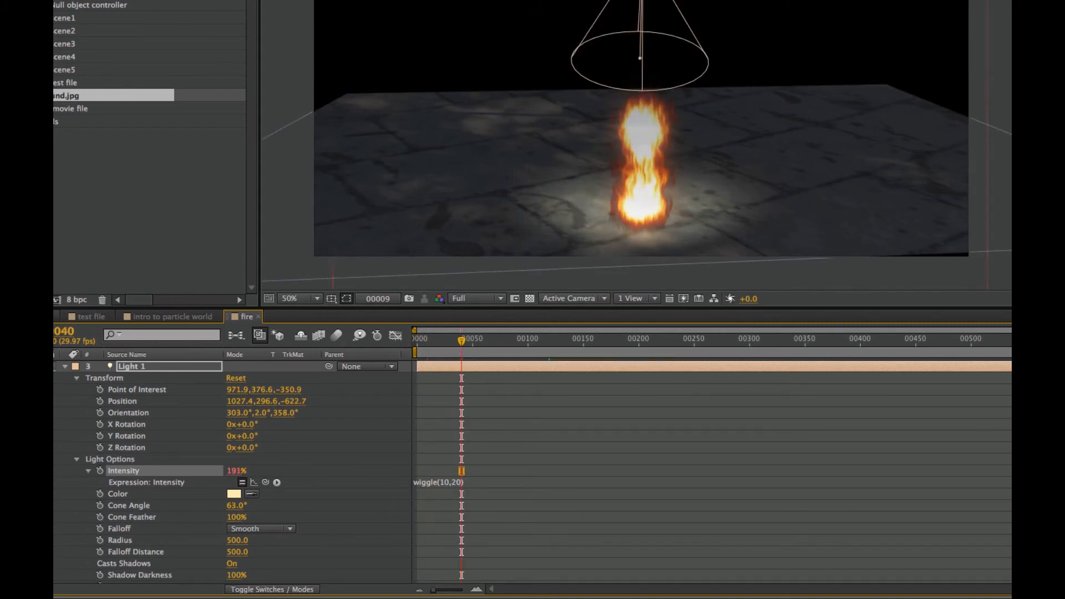
Switch to the fire 2 composition and play it back from its first frame
left_click(90, 316)
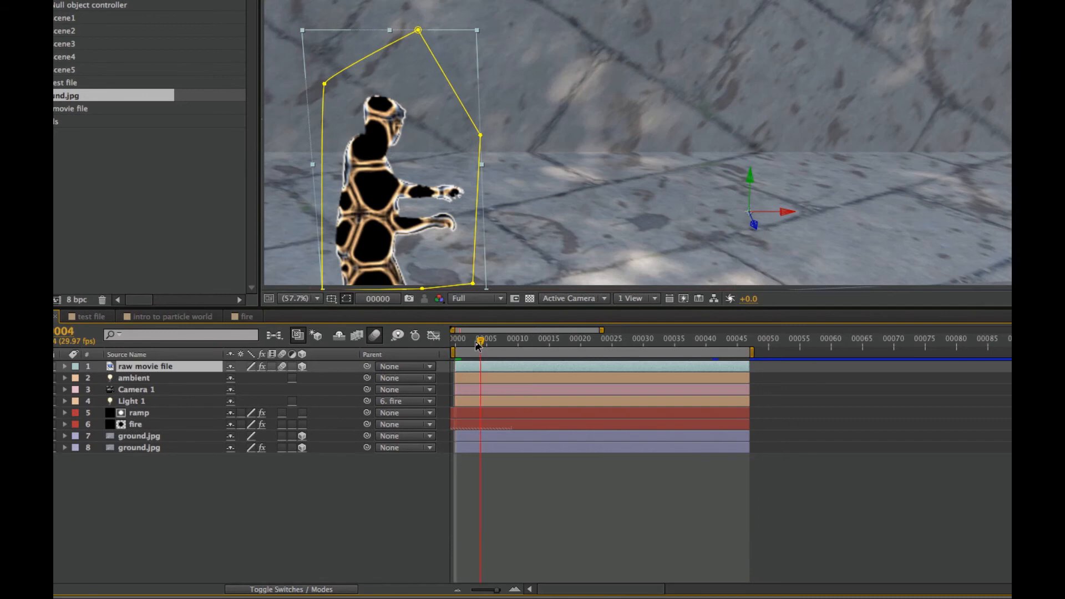
left_click_drag(477, 341, 455, 341)
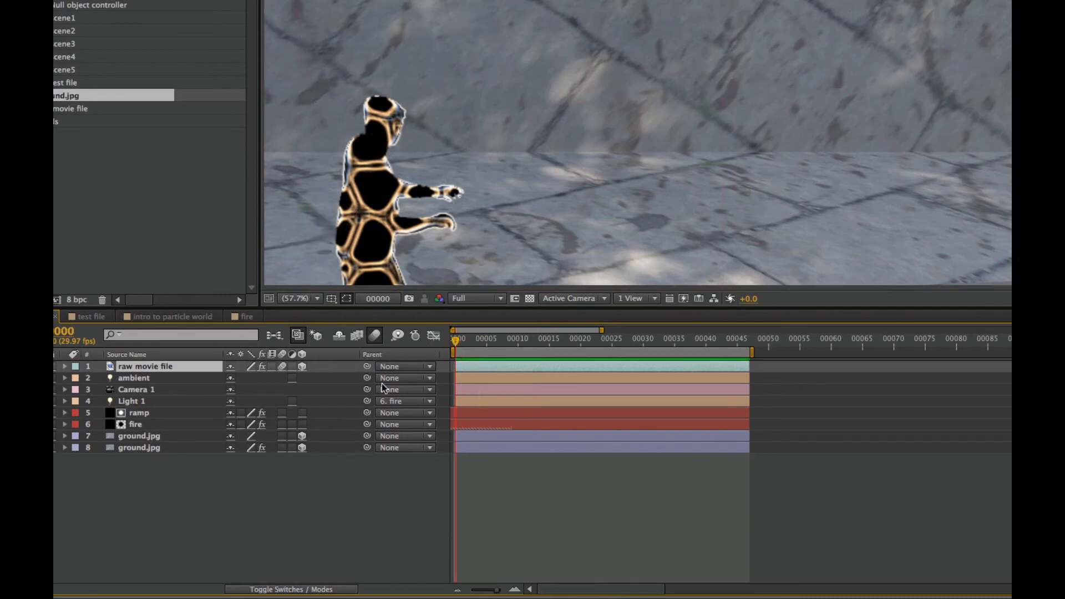
key("space")
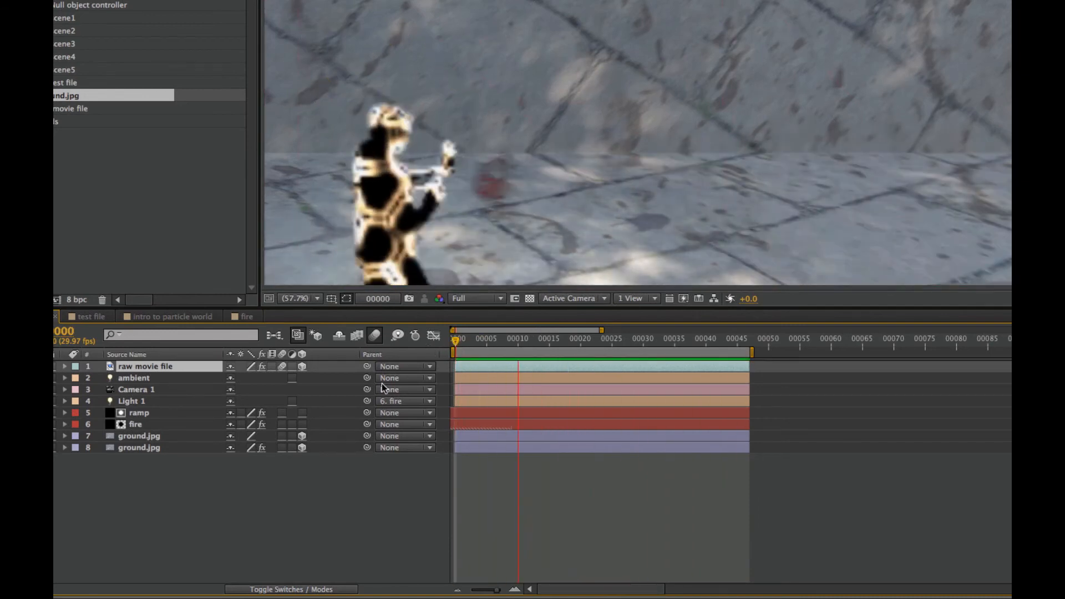
key("space")
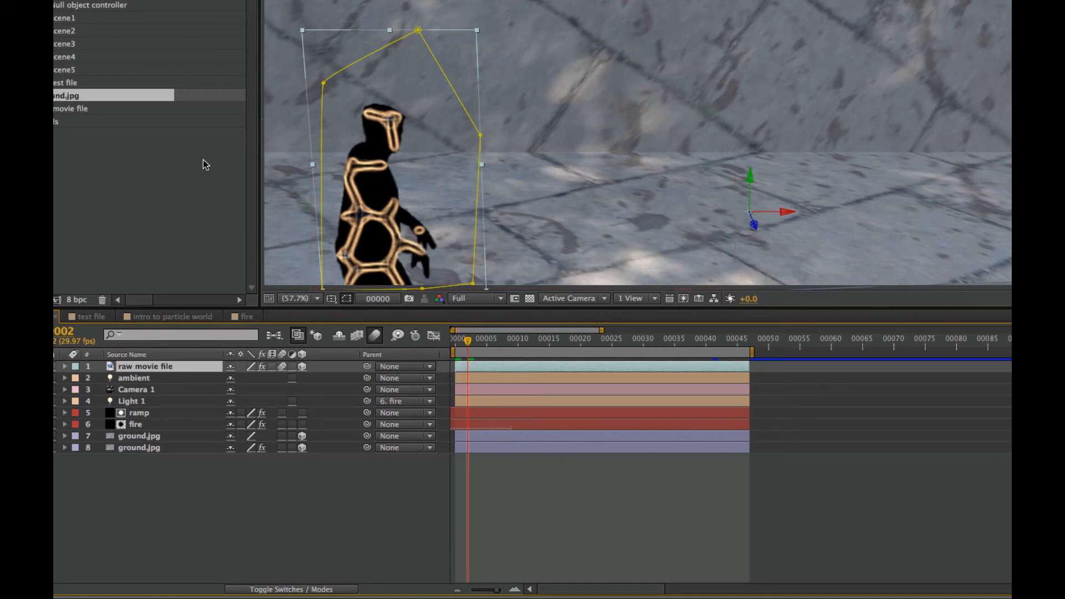
Open the raw movie file footage from the project and scrub through it to examine the man's shadow on the garage door
left_click(55, 109)
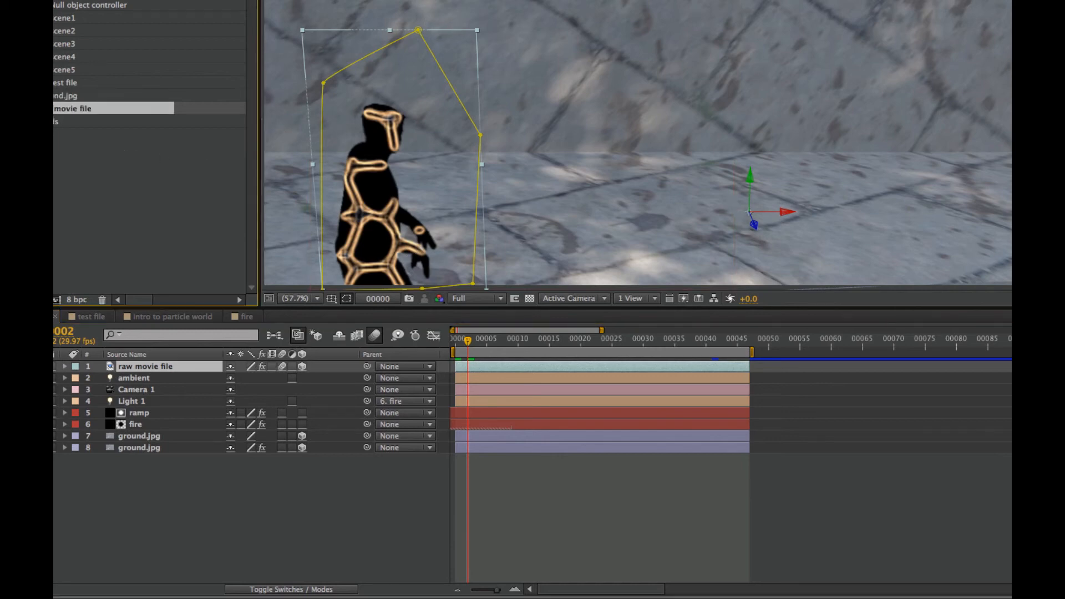
double_click(55, 109)
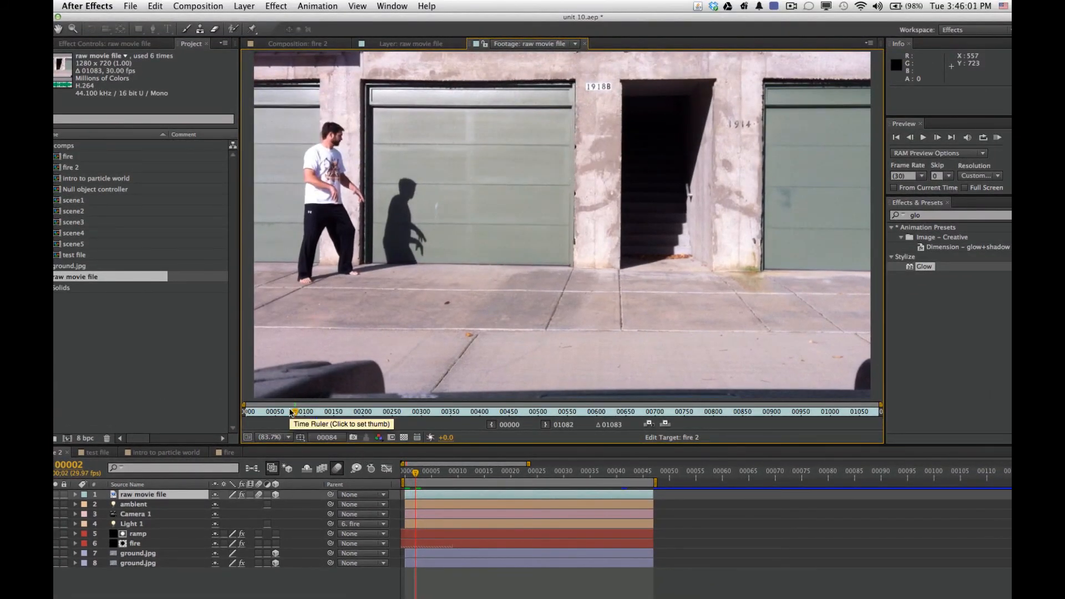
mouse_move(291, 412)
left_mouse_down()
mouse_move(333, 411)
mouse_move(285, 420)
left_mouse_up()
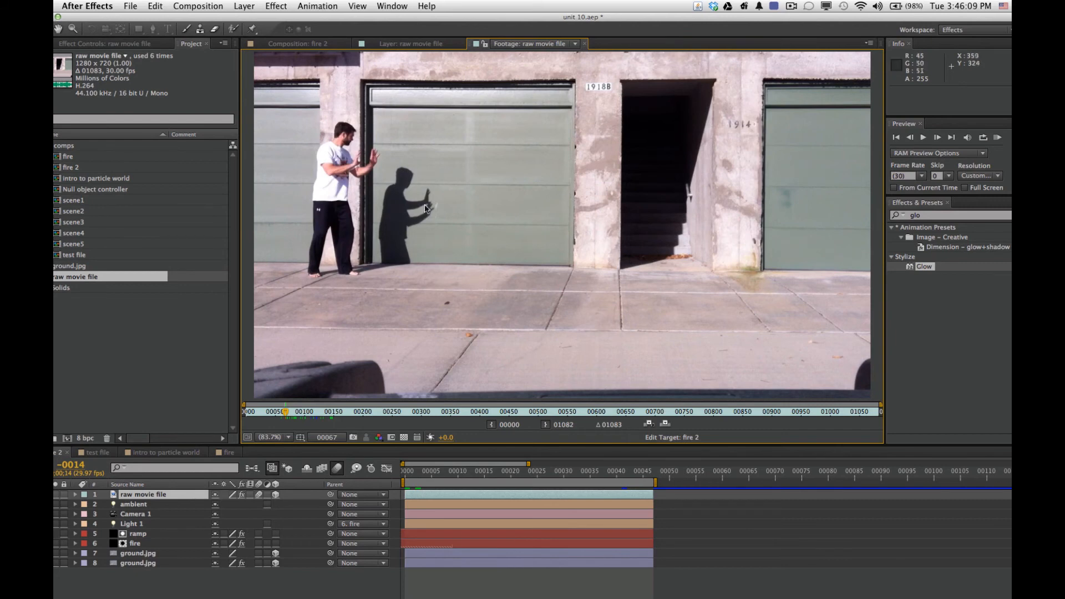
left_click_drag(289, 415, 456, 419)
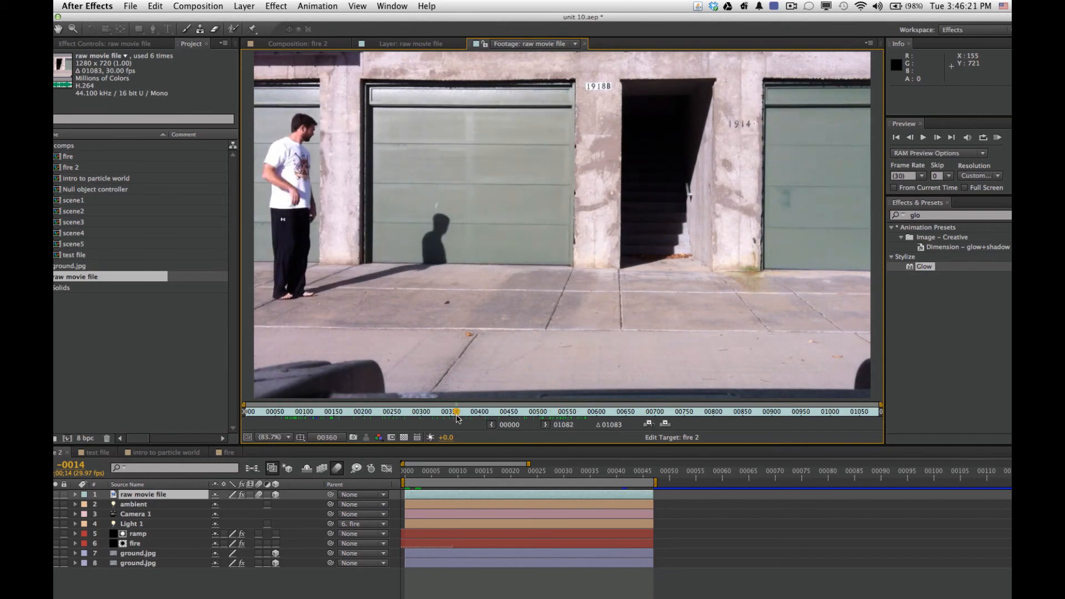
Return to the fire 2 composition, go to frame 3, and briefly view the raw movie file layer on its own
left_click(324, 44)
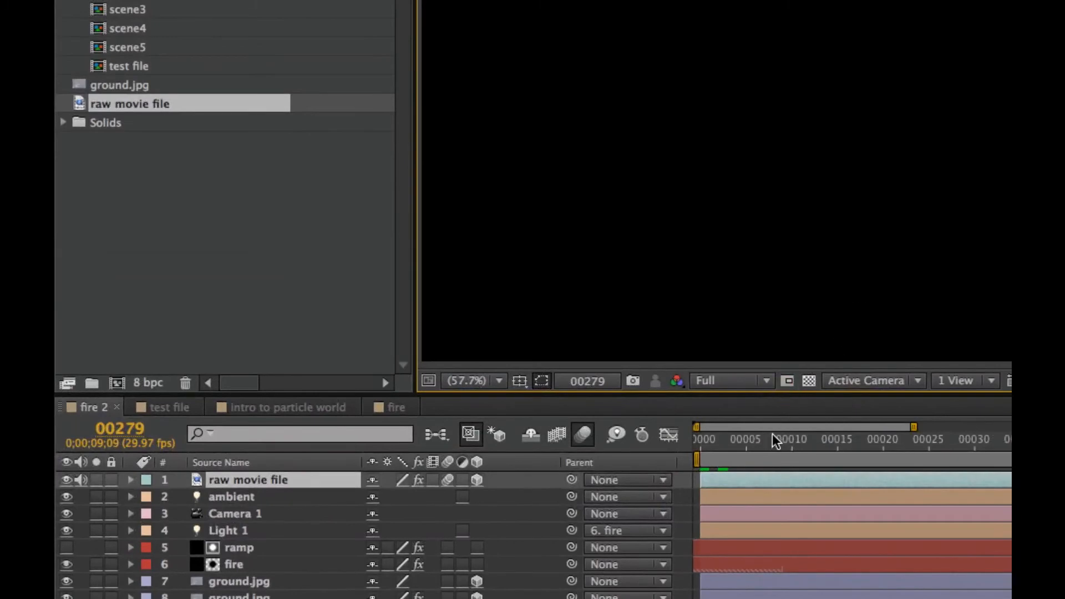
left_click(773, 440)
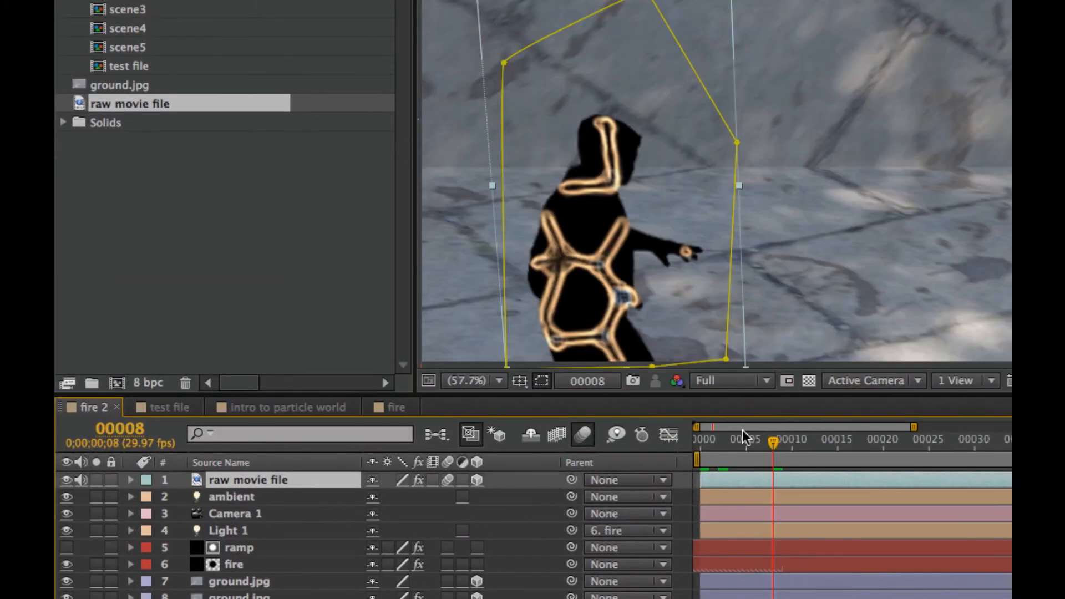
left_click_drag(764, 429, 727, 445)
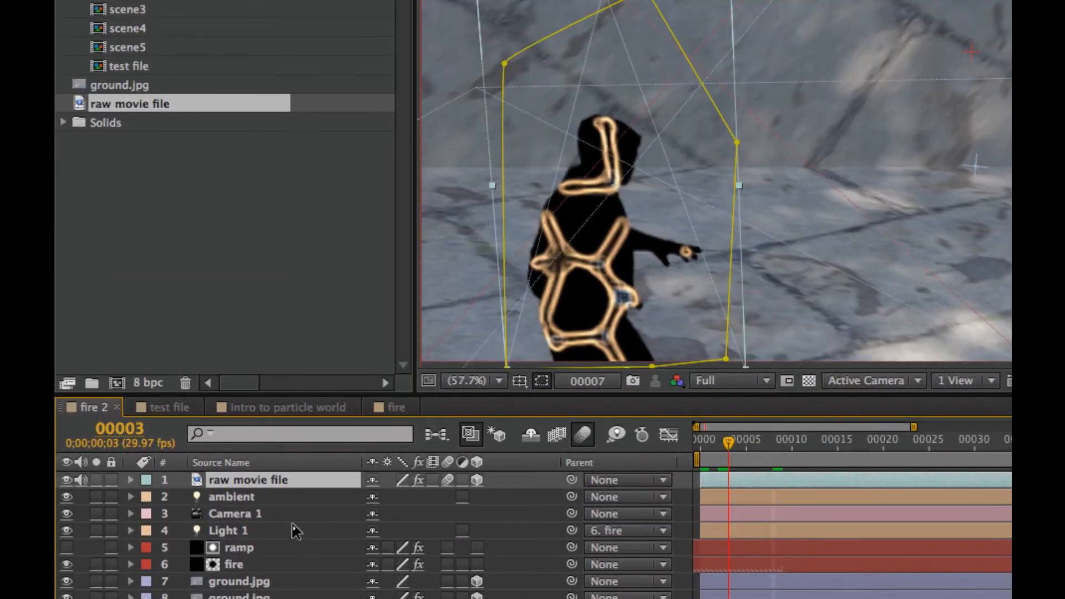
double_click(278, 479)
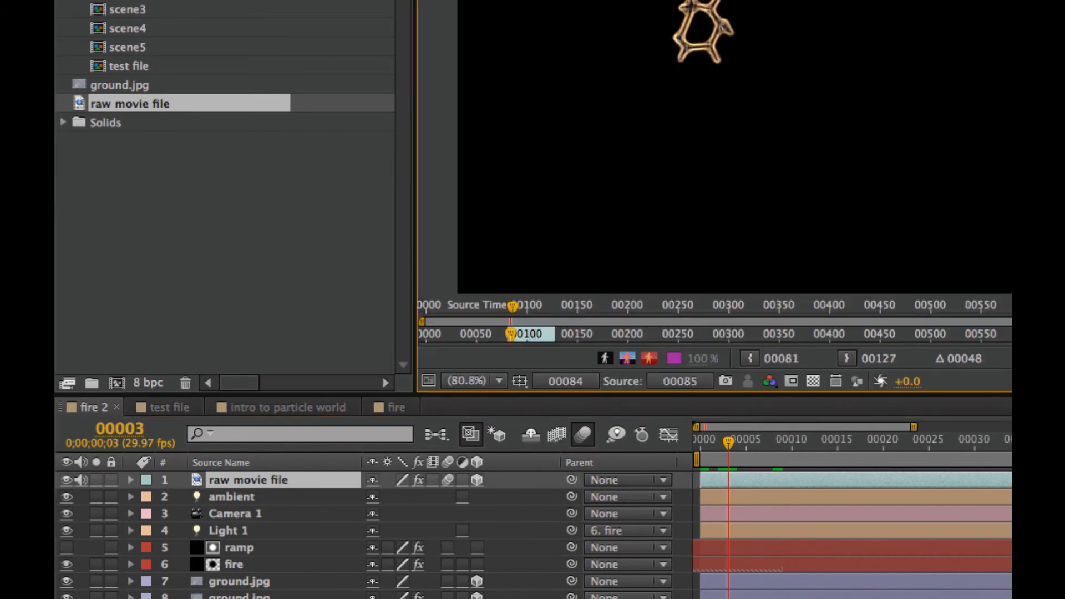
key("super+w")
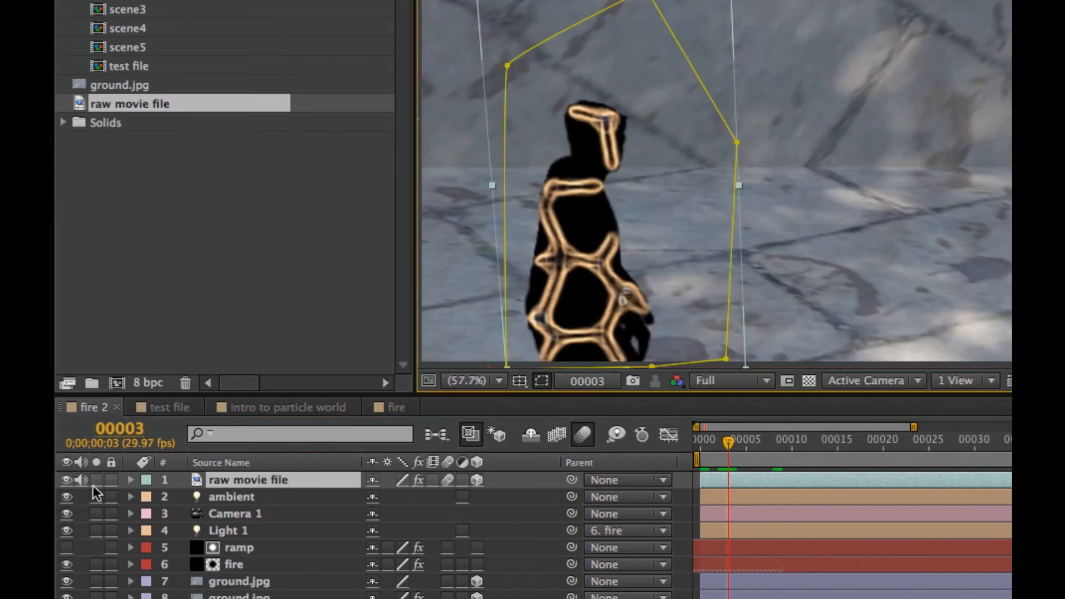
Reveal the masks and effects of the raw movie file layer and disable all its effects
left_click(131, 479)
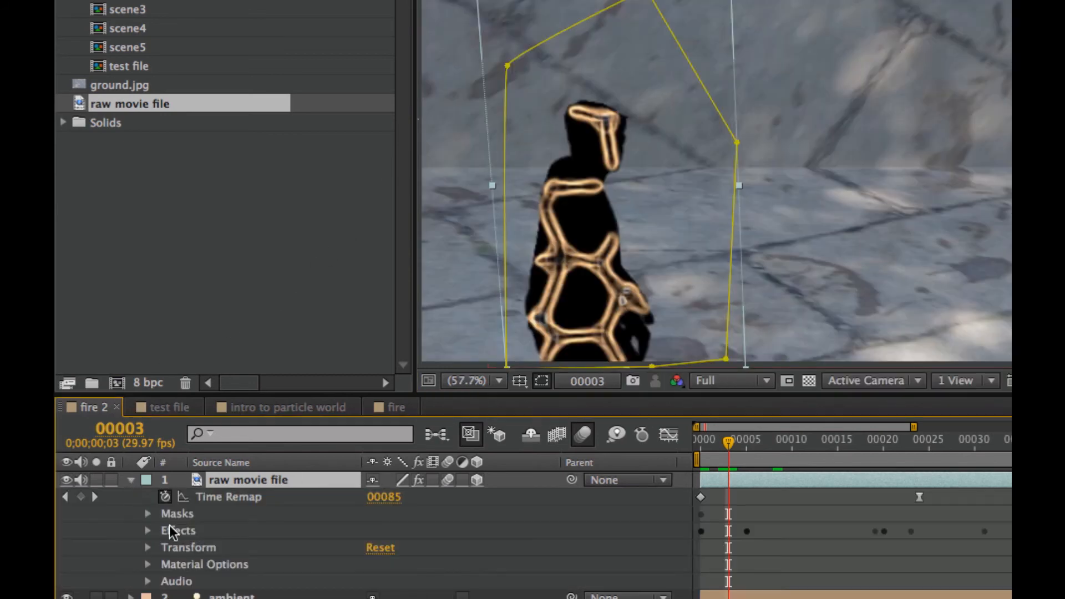
left_click(148, 514)
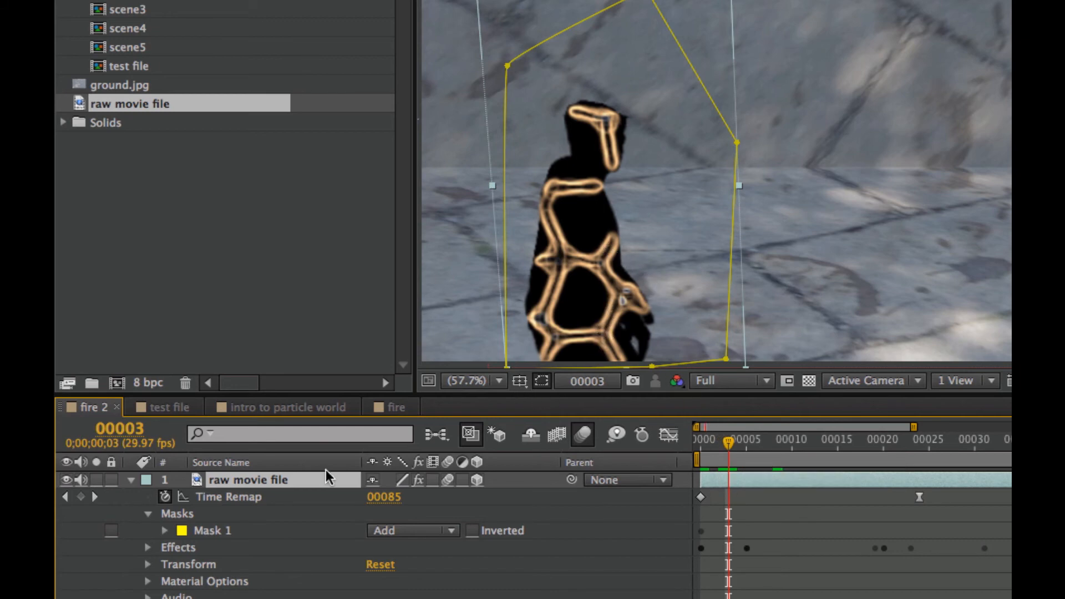
left_click(148, 547)
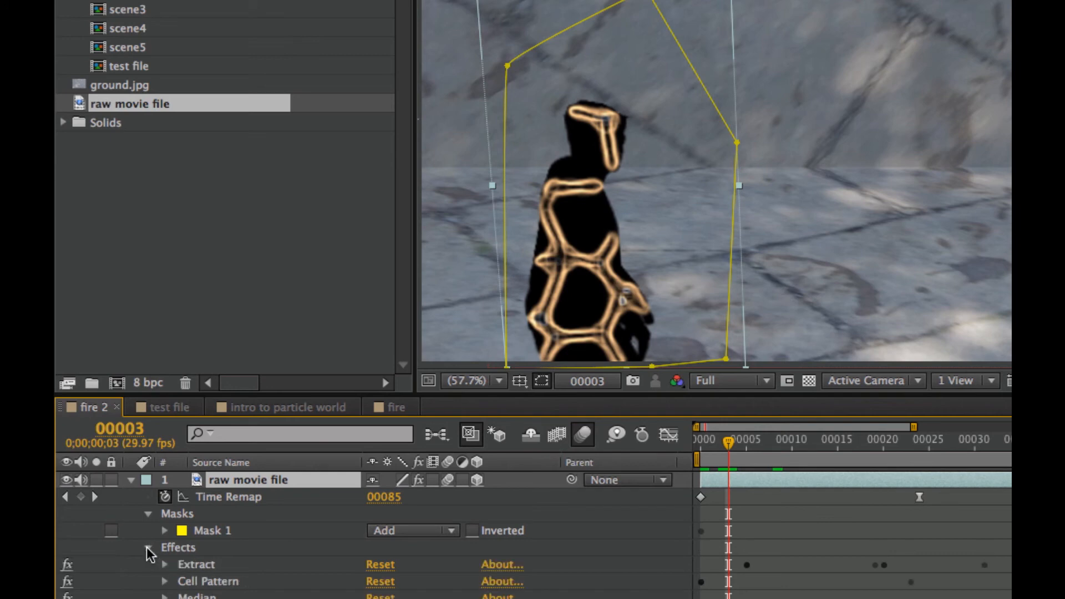
left_click_drag(67, 565, 67, 597)
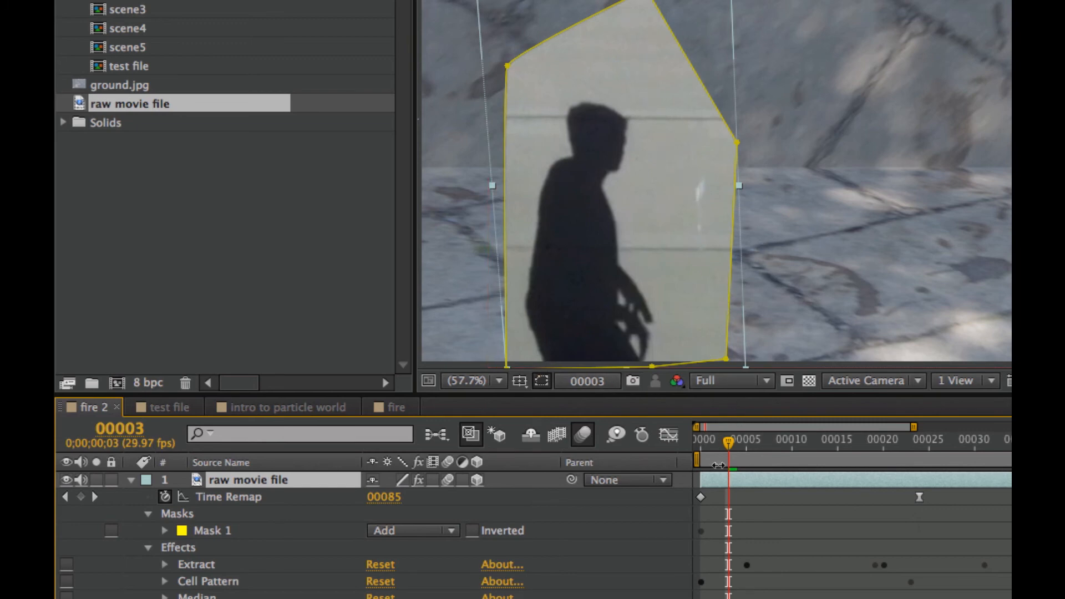
Scrub between frames 3 and 20 to examine the masked shadow footage without effects, ending at frame 3
left_click_drag(731, 444, 885, 448)
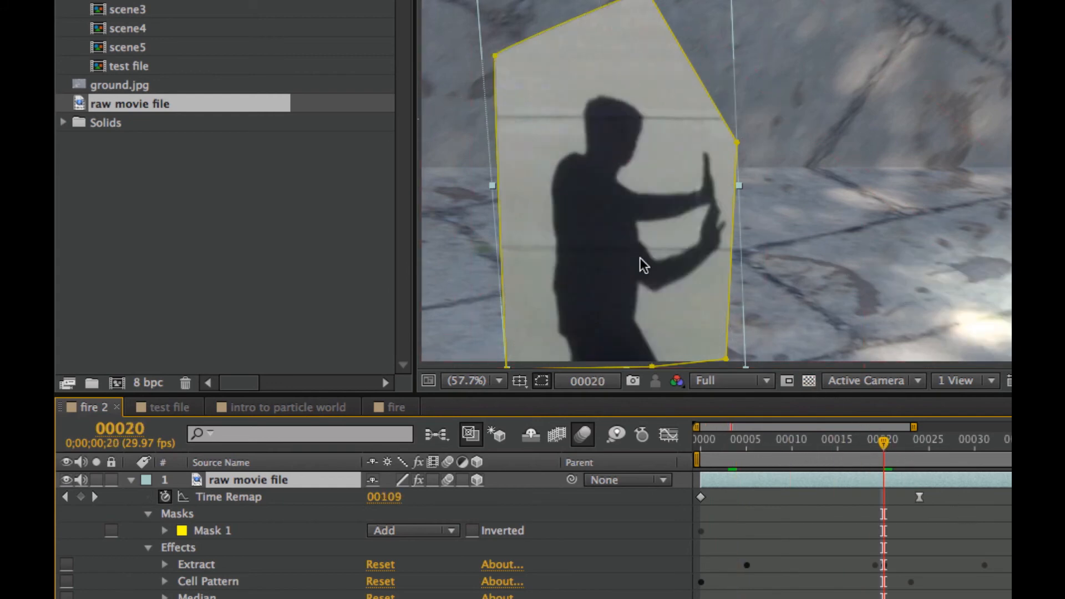
left_click(875, 448)
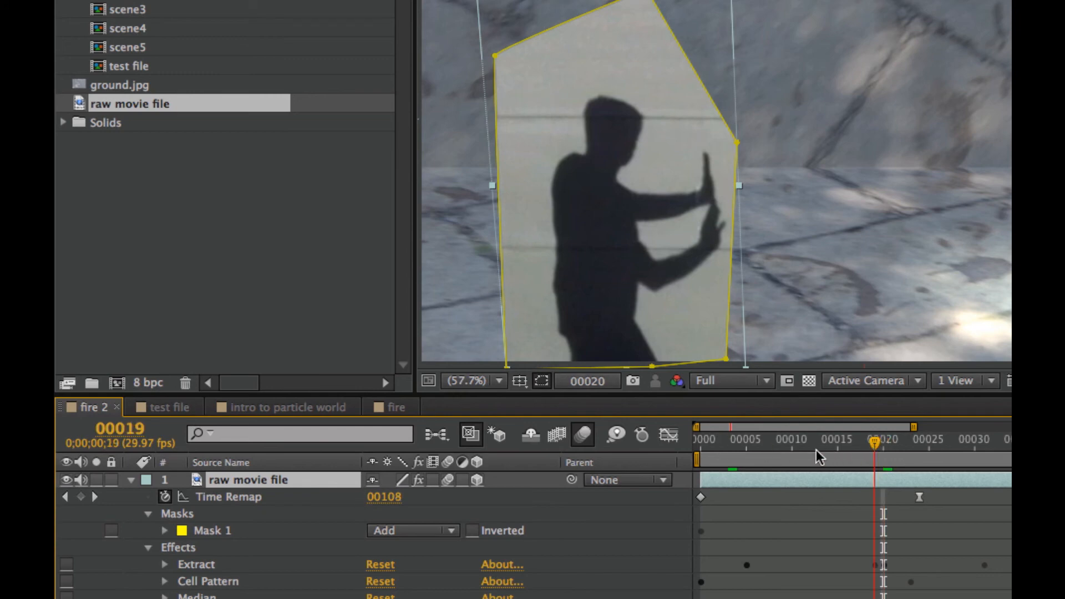
left_click(813, 450)
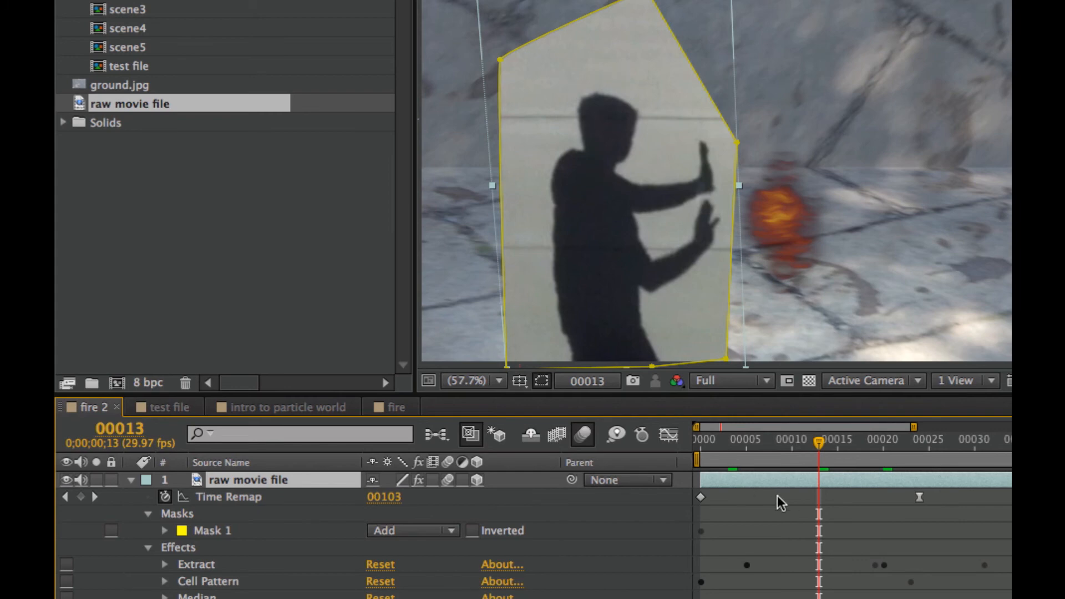
left_click_drag(818, 444, 726, 448)
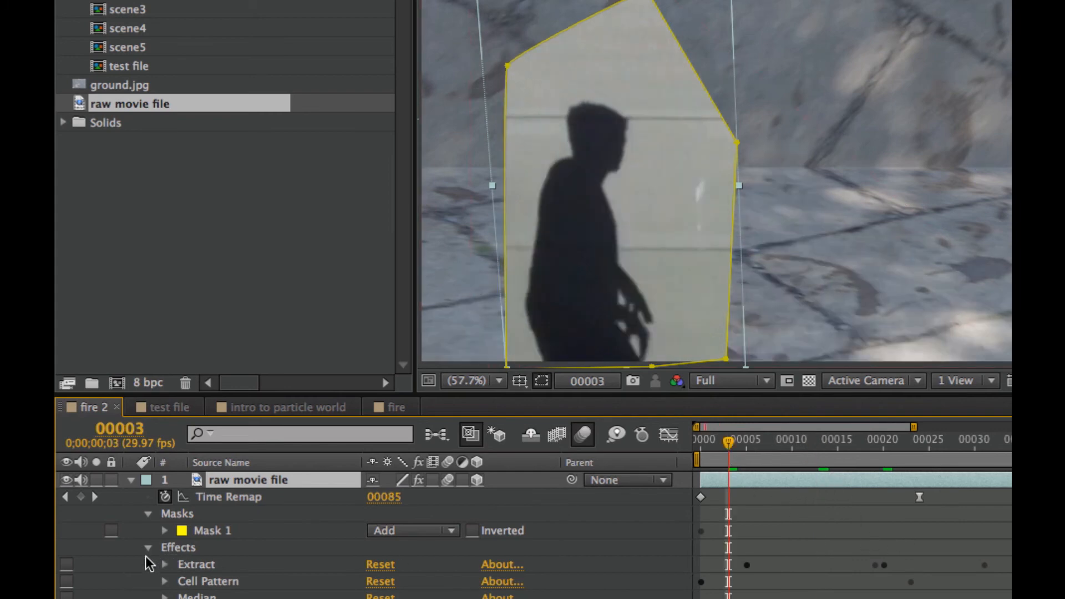
Enable the Extract effect on the raw movie file layer, and show the layer on its own with its effect controls
left_click(67, 565)
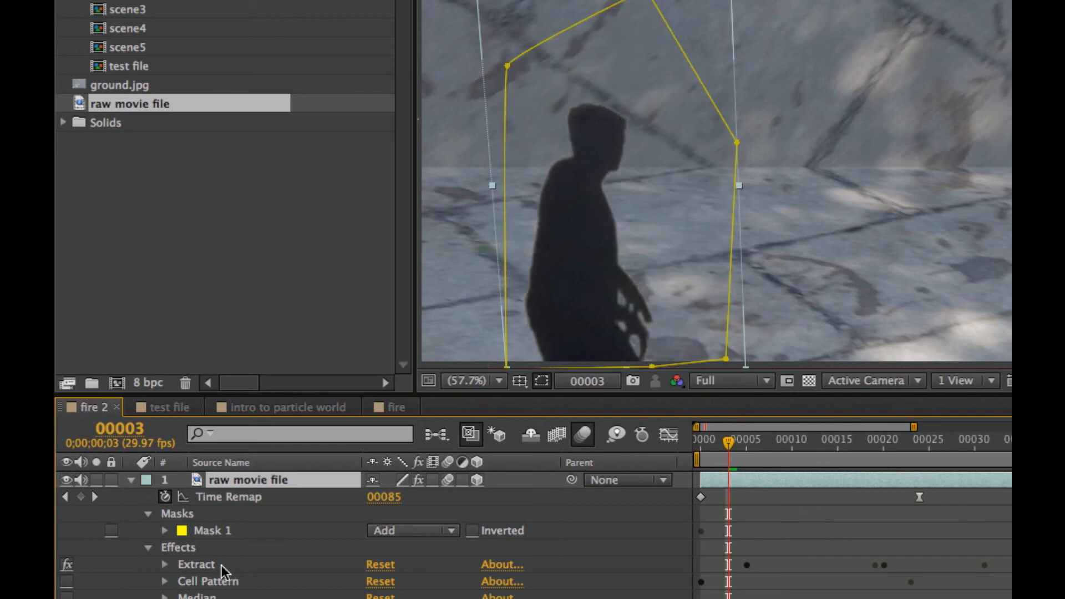
left_click(223, 564)
double_click(258, 483)
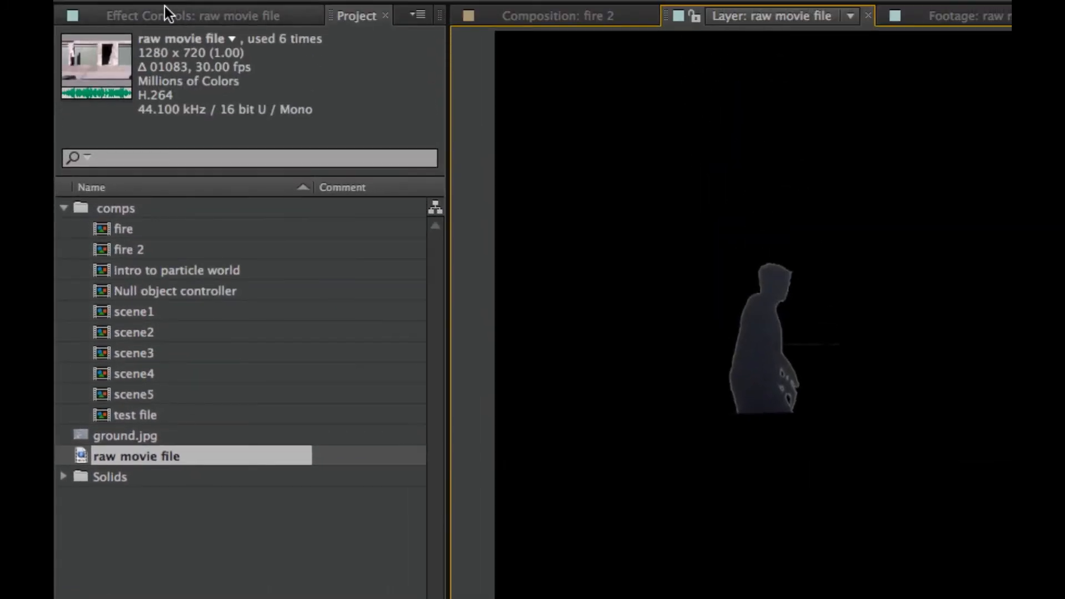
left_click(166, 12)
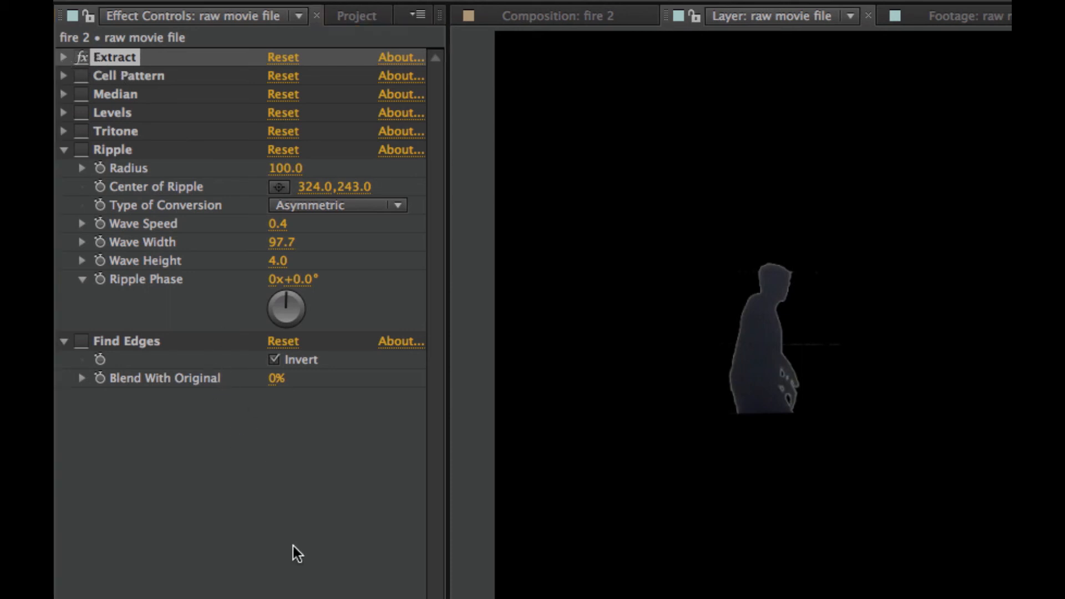
Try a White Point of 160 in the Extract histogram, and settle on a White Point of 87
left_click(64, 58)
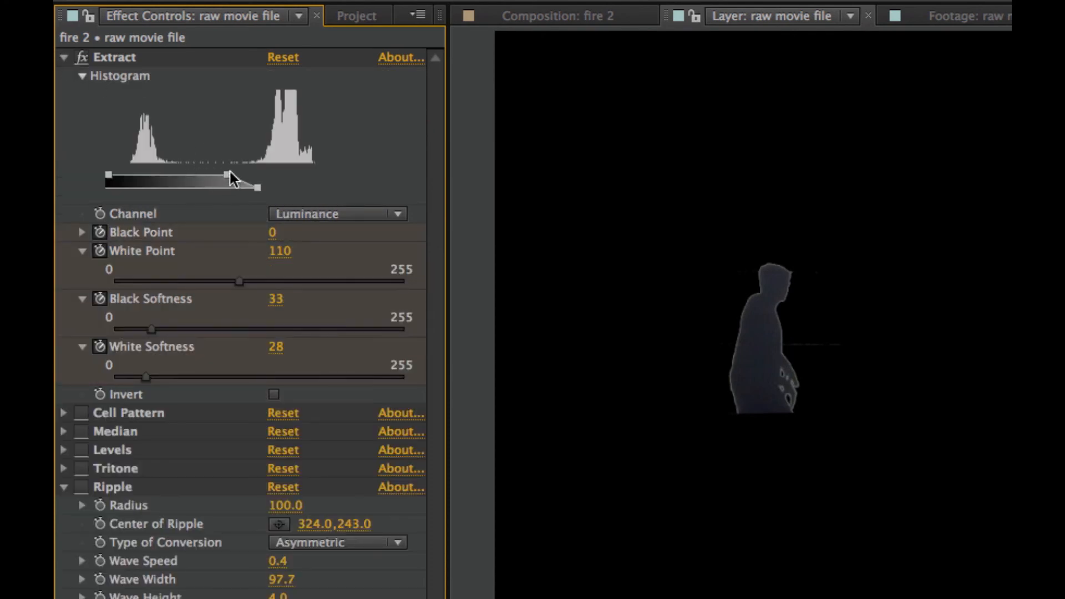
left_click_drag(230, 171, 283, 169)
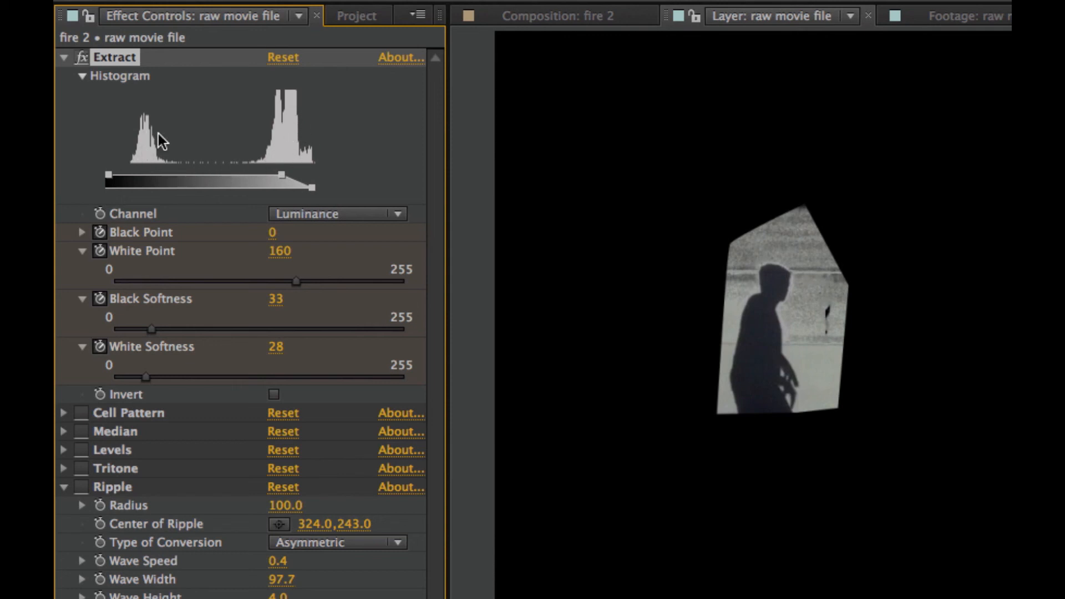
left_click_drag(285, 175, 201, 176)
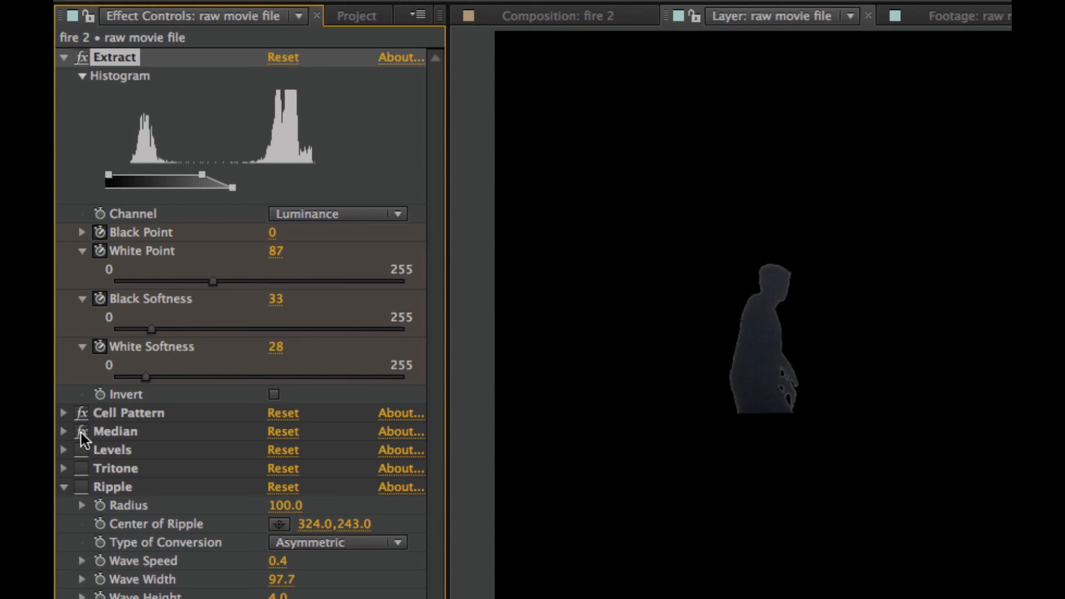
Enable the effects below Extract, return to the fire 2 composition, and disable them again to compare the figure
left_click(83, 450)
left_click(594, 18)
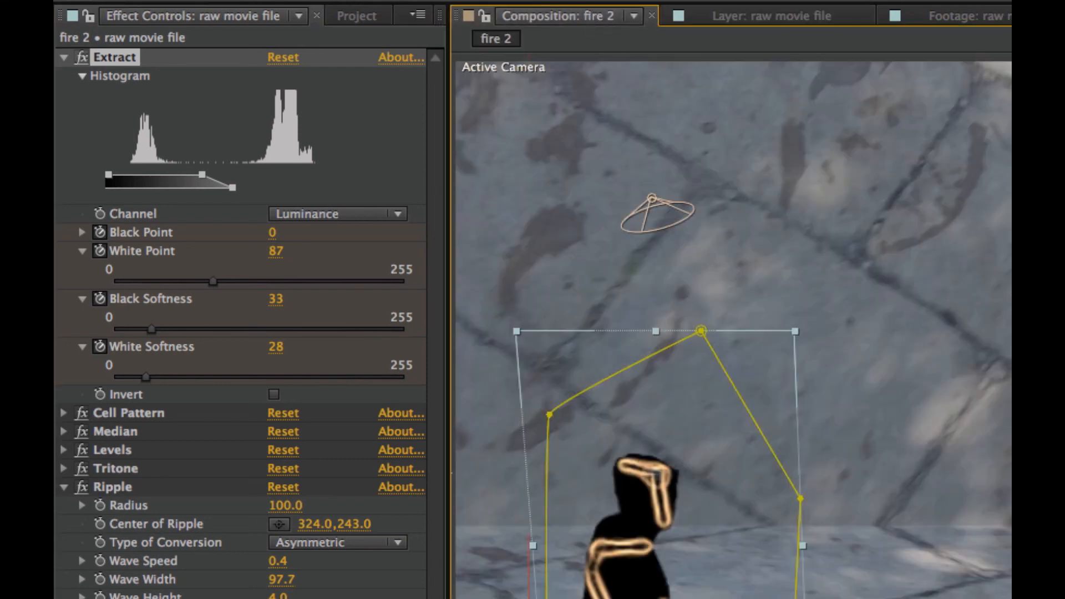
left_click_drag(82, 413, 82, 487)
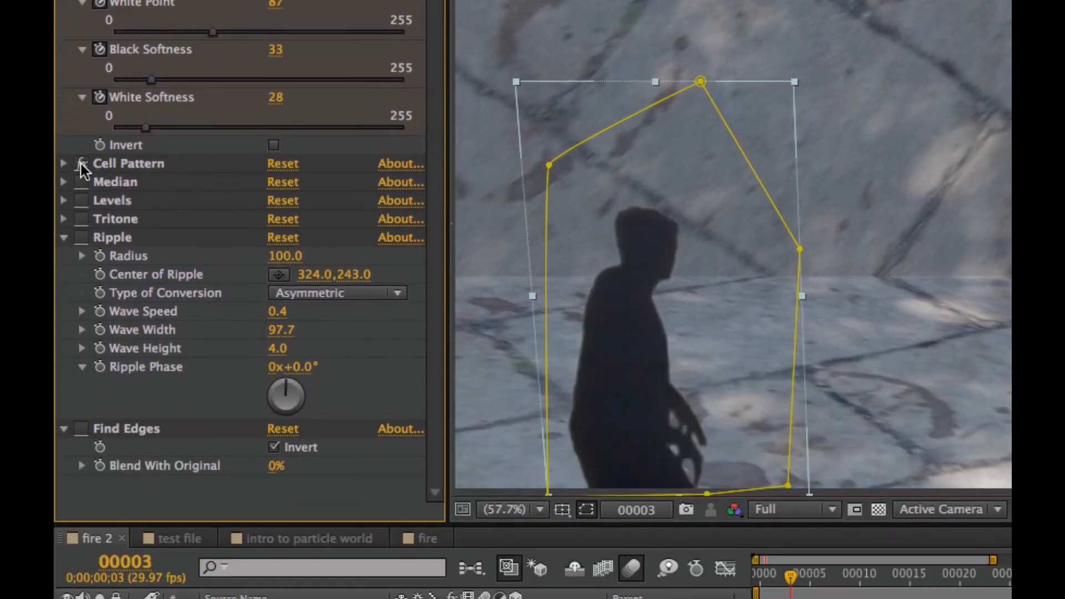
Enable Cell Pattern, Median, Levels, Tritone, Ripple and Find Edges one by one on the raw movie file layer
left_click(81, 164)
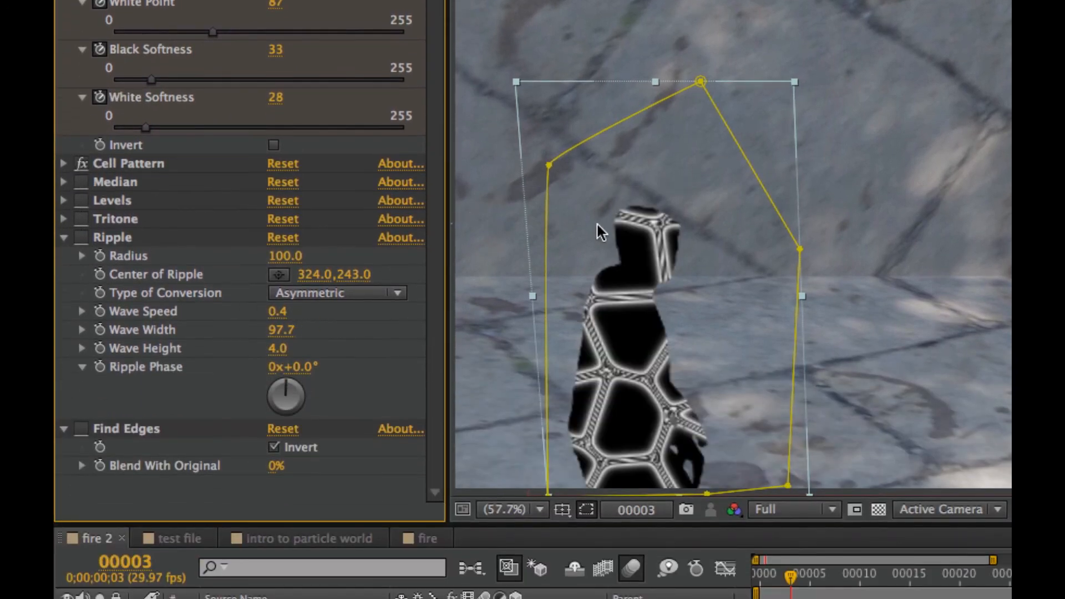
left_click(81, 201)
left_click(81, 218)
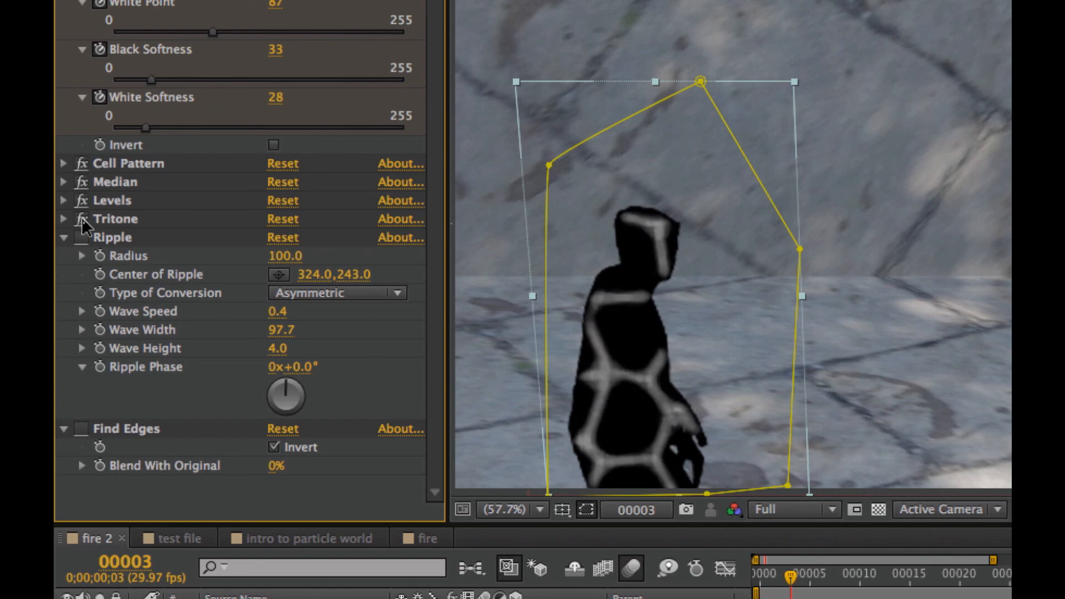
left_click(82, 238)
left_click(81, 428)
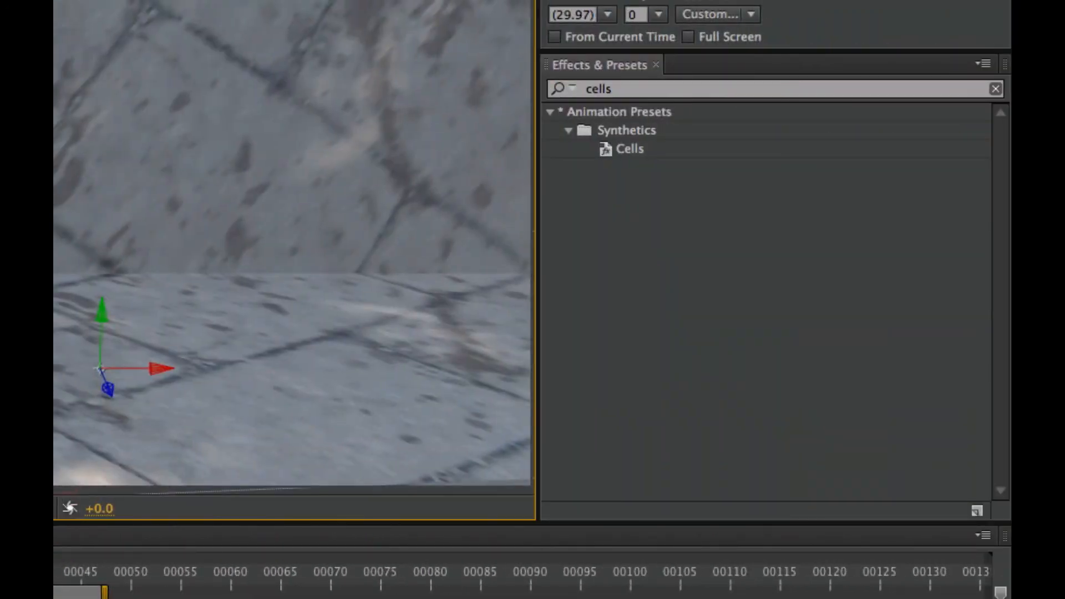
Search the effects and presets for "cell" and select the Cells preset
left_click(598, 89)
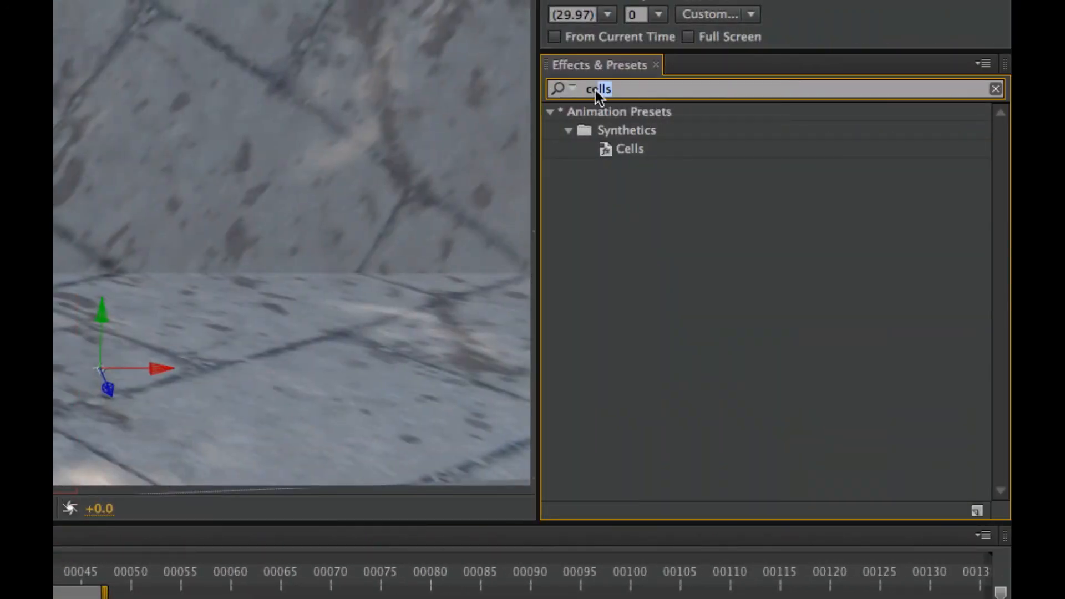
key("BackSpace")
type("cell")
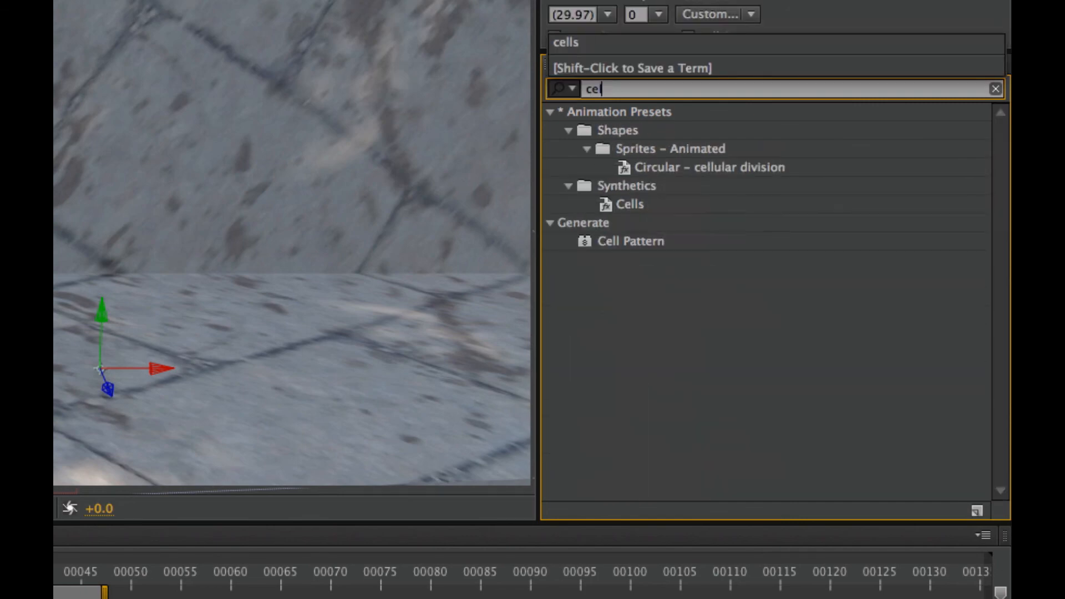
left_click(610, 205)
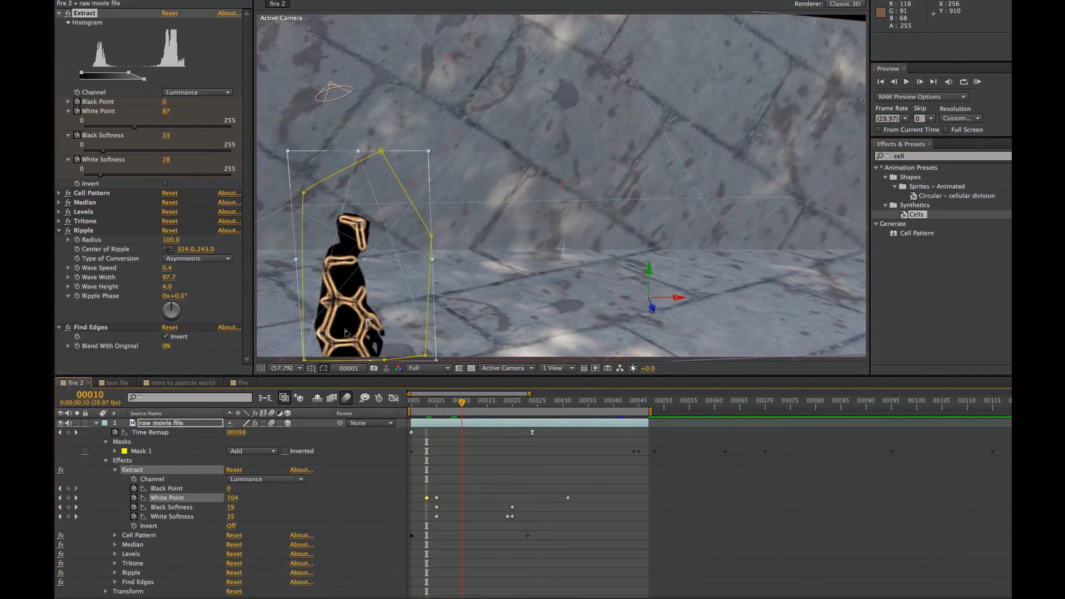
Collapse the raw movie file layer, show the fire layer's effects, and scrub through the moving fireball, ending at frame 20
left_click_drag(462, 404, 469, 405)
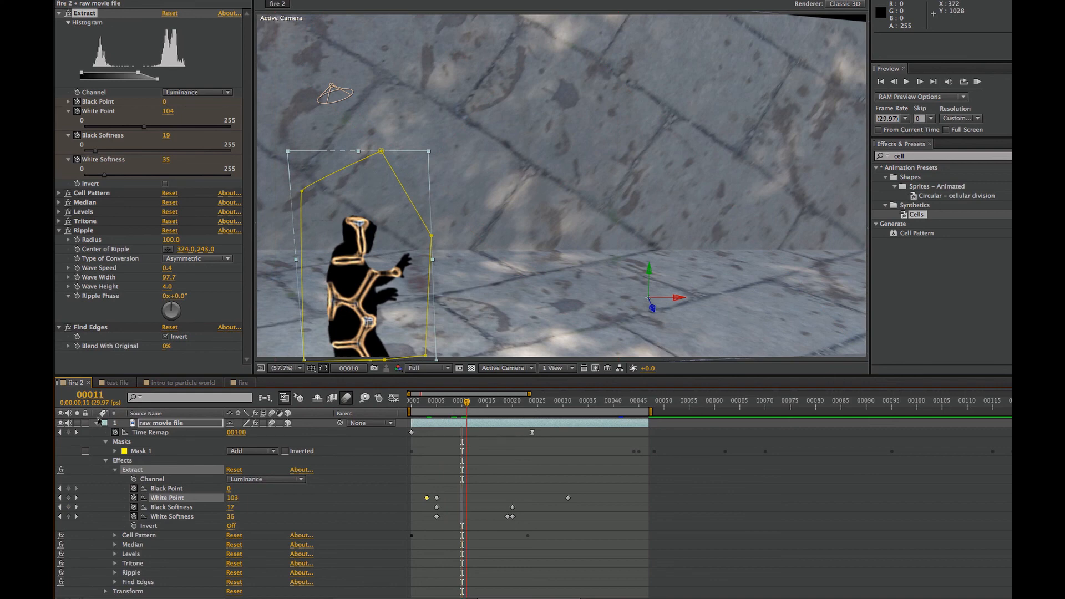
left_click(97, 423)
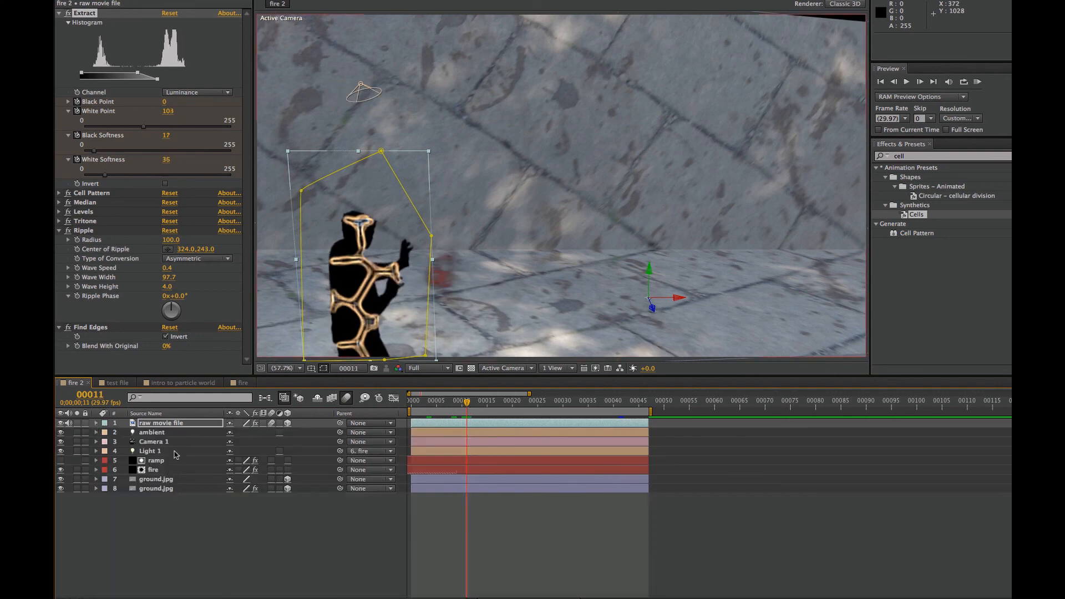
left_click(161, 469)
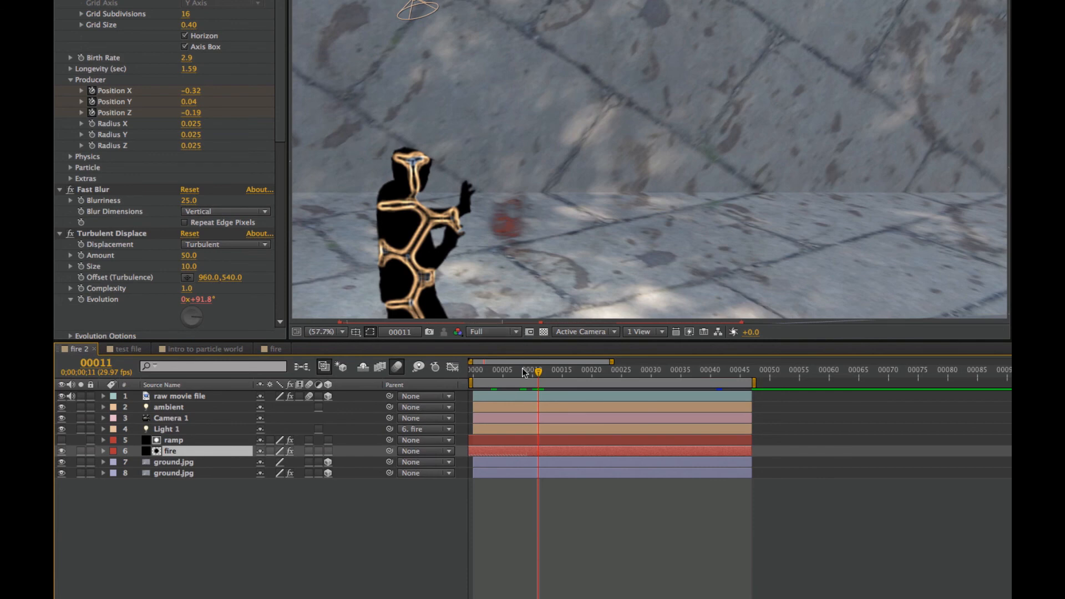
left_click_drag(537, 371, 652, 375)
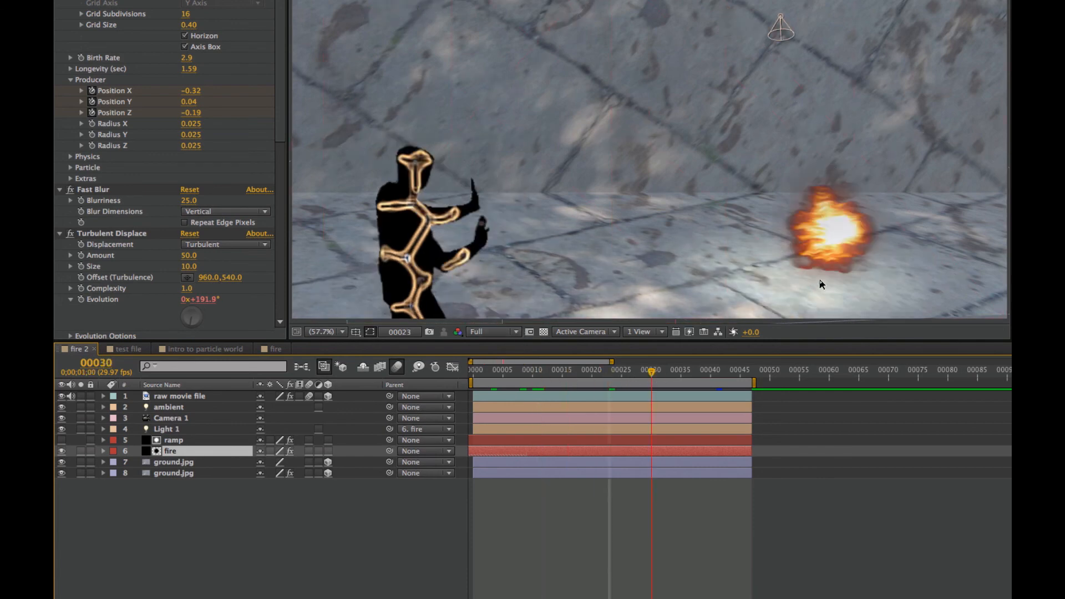
left_click(589, 371)
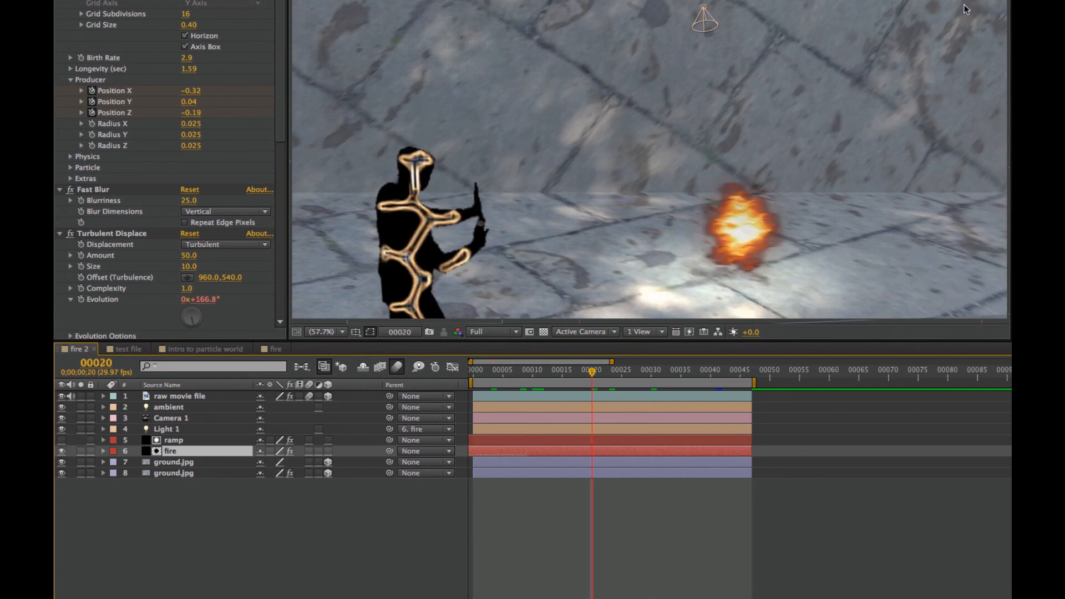